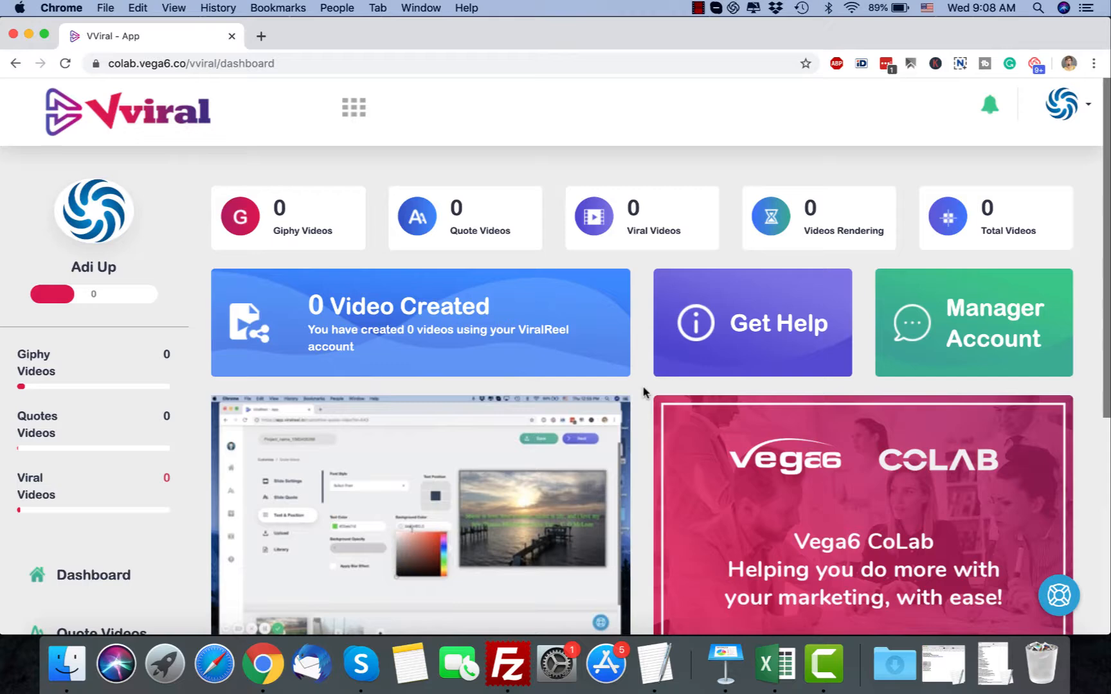
Look over the dashboard and campaign data, and open the quote video creator
{"action": "scroll", "coordinate": [642, 391], "scroll_direction": "down", "scroll_amount": 3}
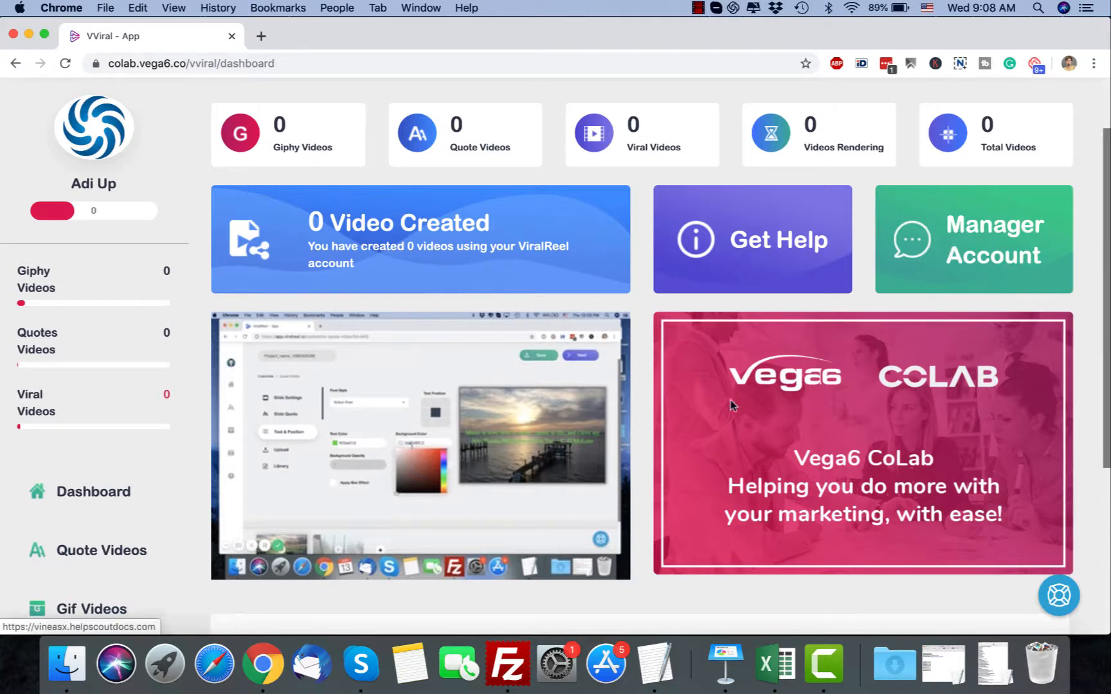
{"action": "mouse_move", "coordinate": [525, 375]}
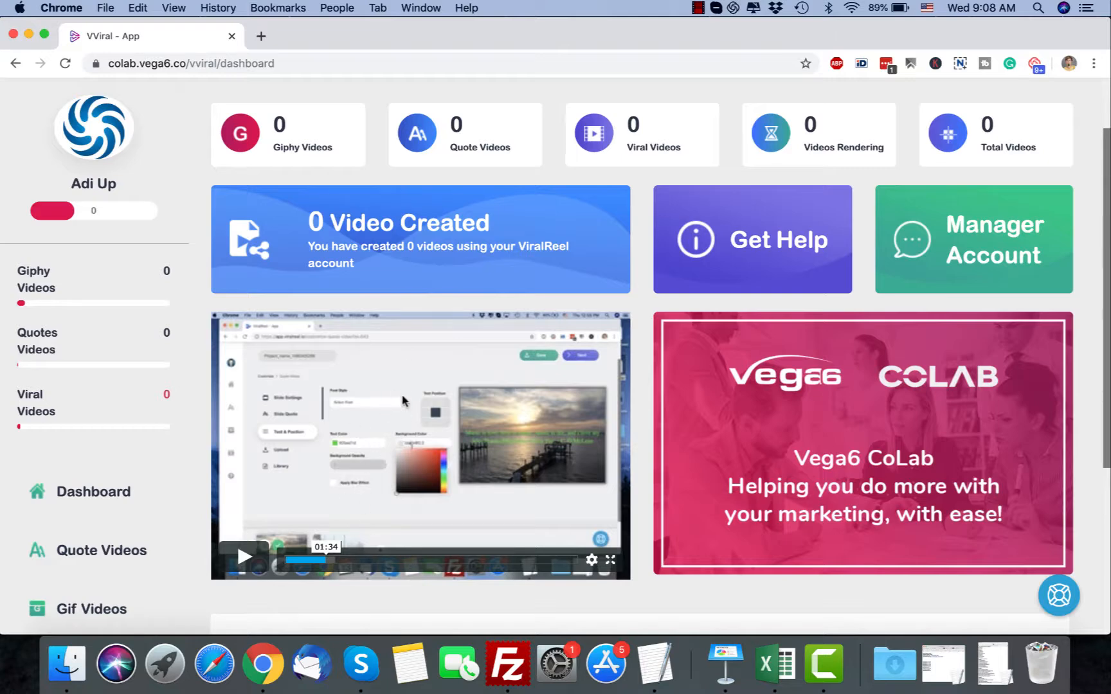
{"action": "scroll", "coordinate": [403, 399], "scroll_direction": "down", "scroll_amount": 5}
{"action": "scroll", "coordinate": [404, 402], "scroll_direction": "down", "scroll_amount": 1}
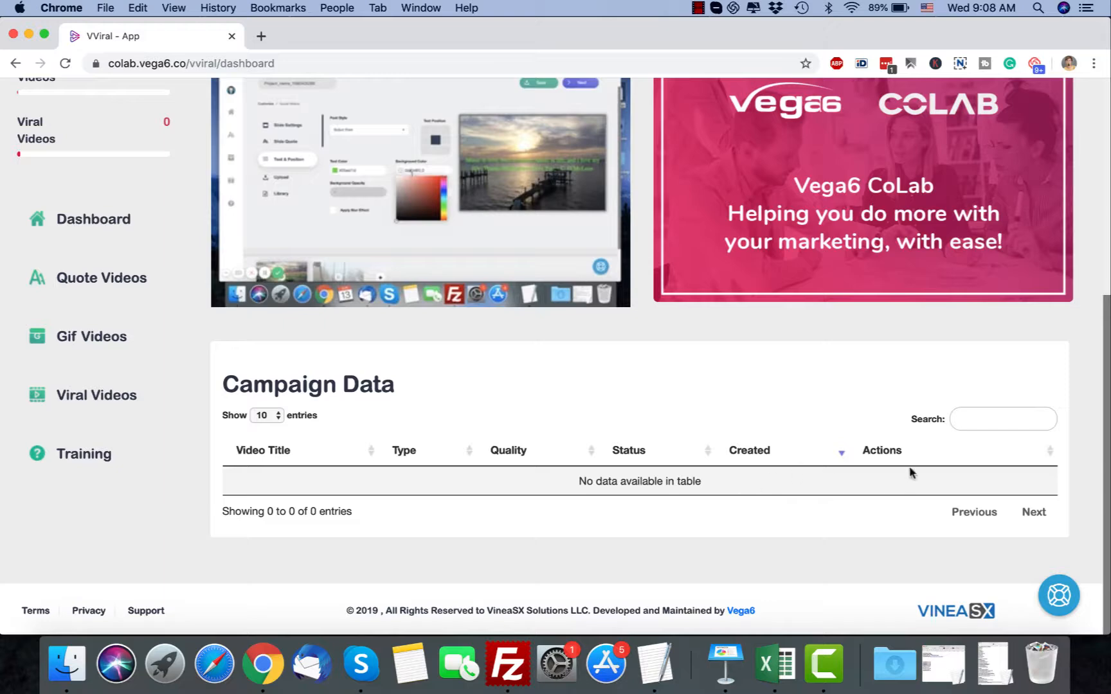
{"action": "scroll", "coordinate": [707, 376], "scroll_direction": "up", "scroll_amount": 5}
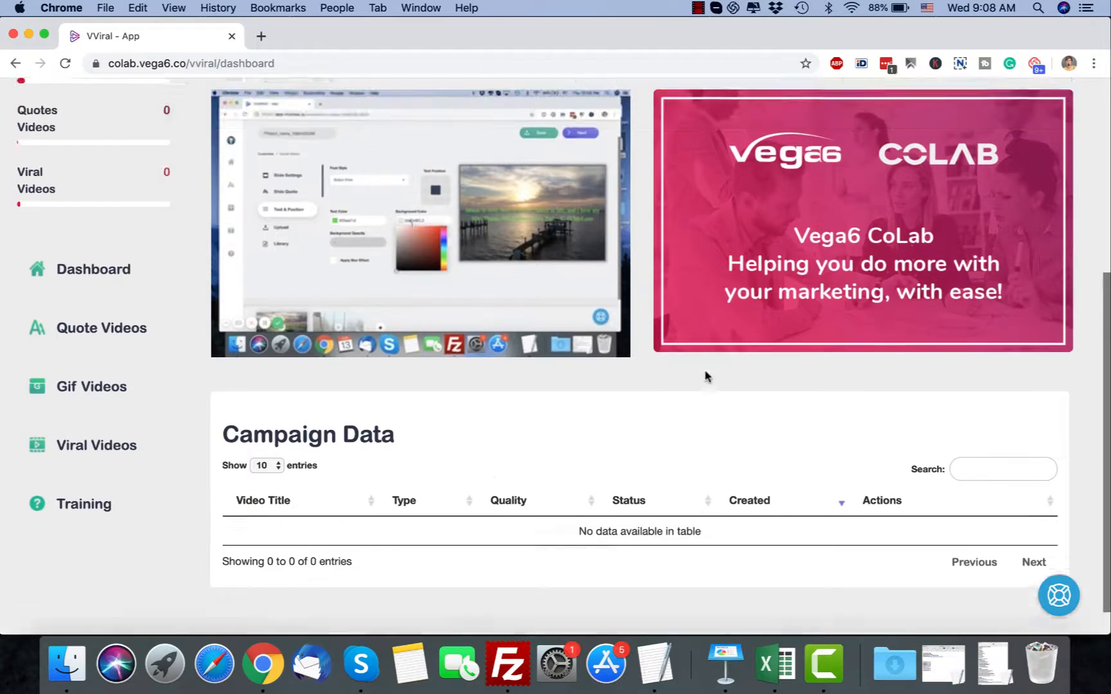
{"action": "scroll", "coordinate": [164, 459], "scroll_direction": "down", "scroll_amount": 3}
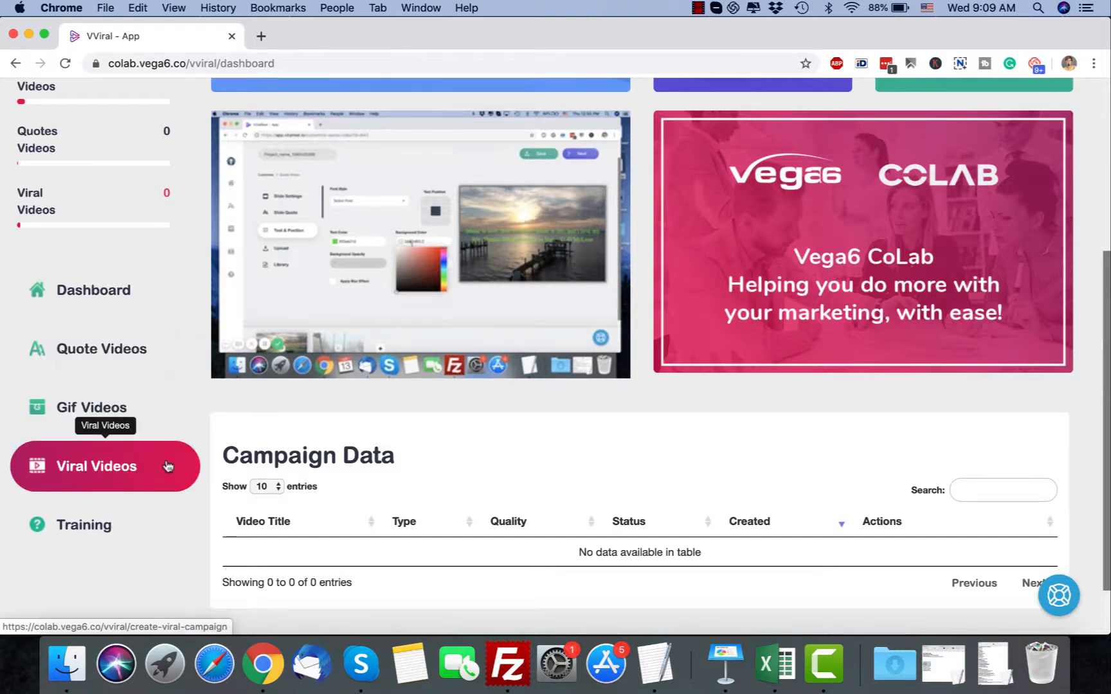
{"action": "left_click", "coordinate": [152, 350]}
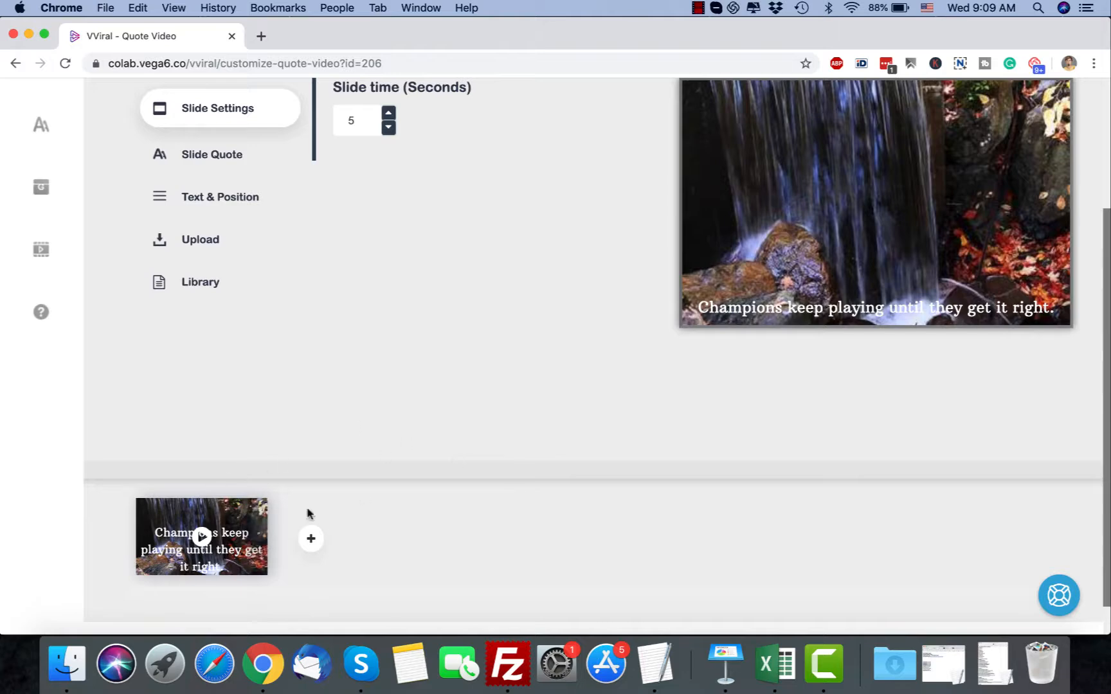
Add two new slides after the waterfall slide in the quote video
{"action": "mouse_move", "coordinate": [184, 577]}
{"action": "scroll", "coordinate": [537, 368], "scroll_direction": "up", "scroll_amount": 3}
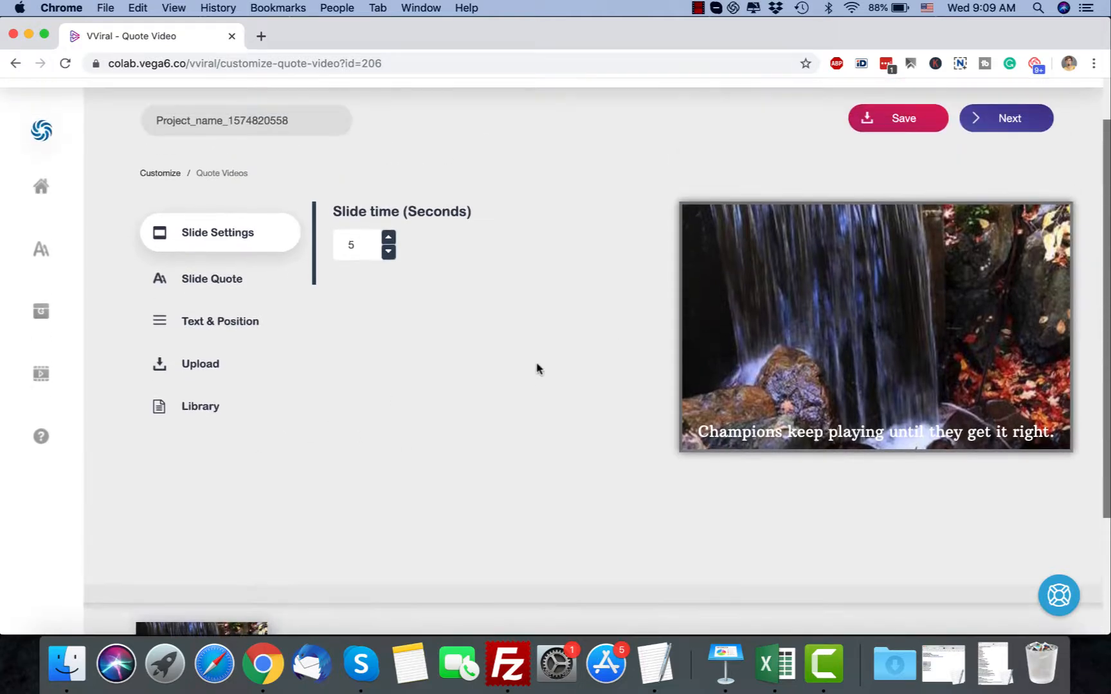
{"action": "scroll", "coordinate": [483, 427], "scroll_direction": "down", "scroll_amount": 2}
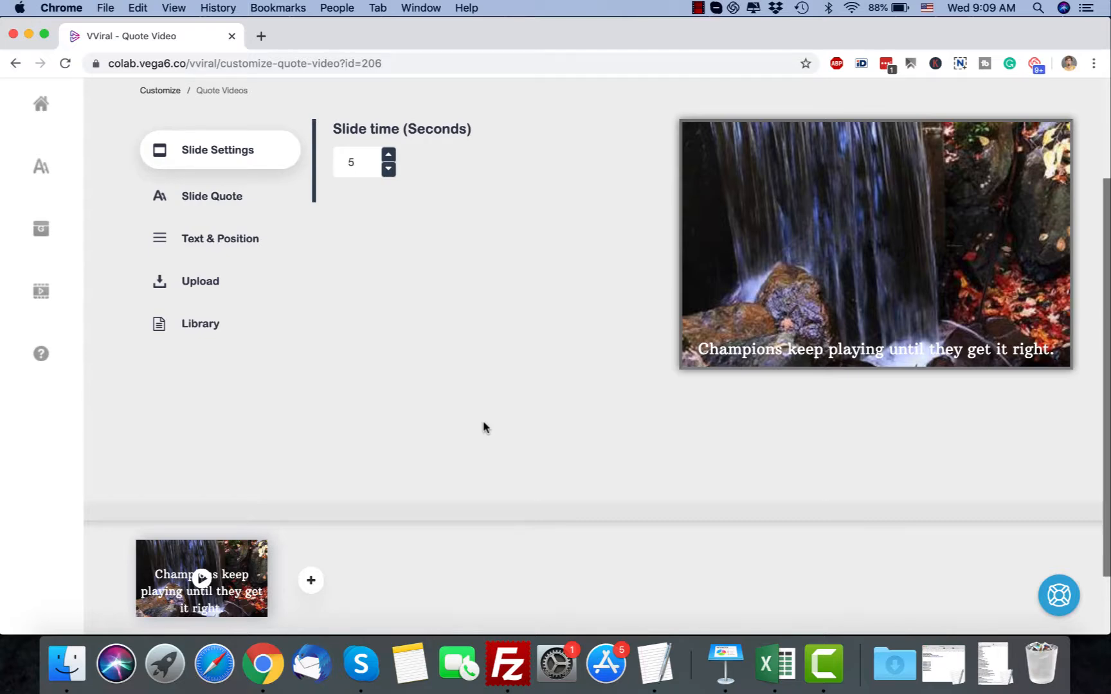
{"action": "scroll", "coordinate": [484, 423], "scroll_direction": "up", "scroll_amount": 2}
{"action": "scroll", "coordinate": [483, 423], "scroll_direction": "down", "scroll_amount": 3}
{"action": "scroll", "coordinate": [385, 289], "scroll_direction": "up", "scroll_amount": 3}
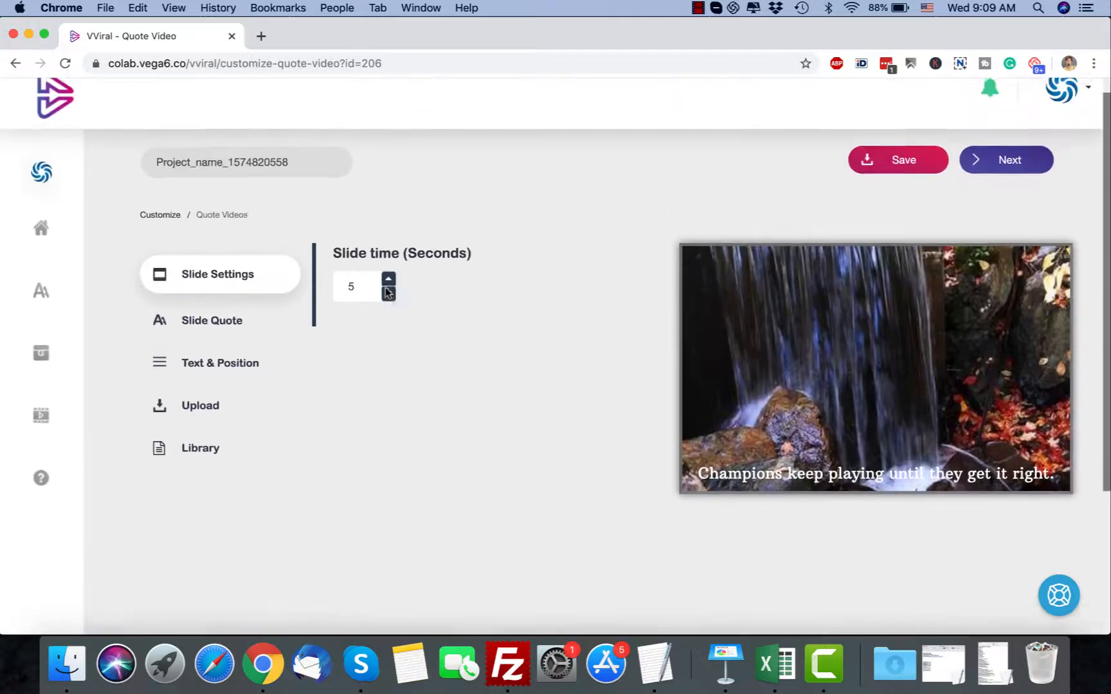
{"action": "scroll", "coordinate": [462, 496], "scroll_direction": "down", "scroll_amount": 4}
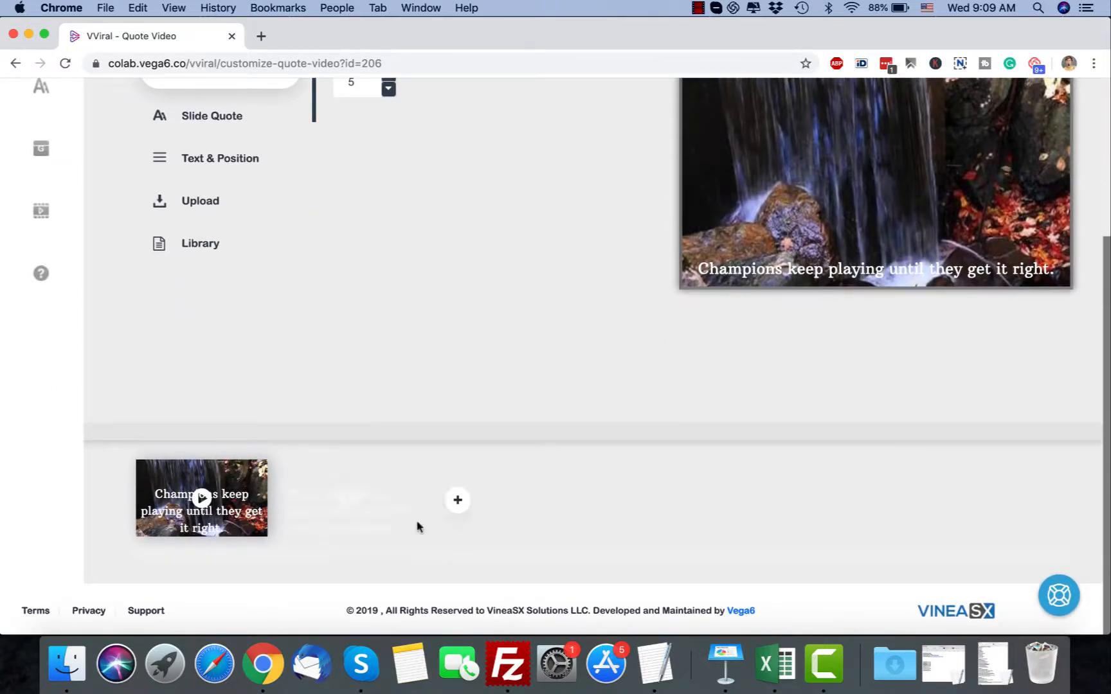
{"action": "left_click", "coordinate": [458, 502]}
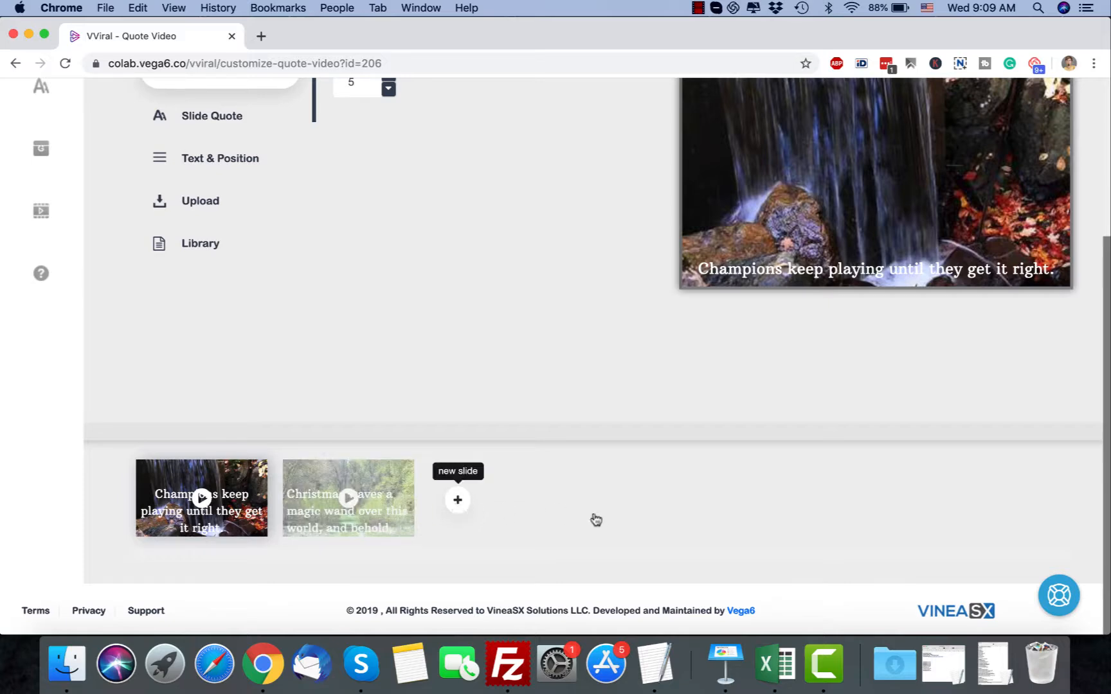
Replace the second slide's quote with "From a small seed a mighty trunk may grow."
{"action": "left_click", "coordinate": [341, 516]}
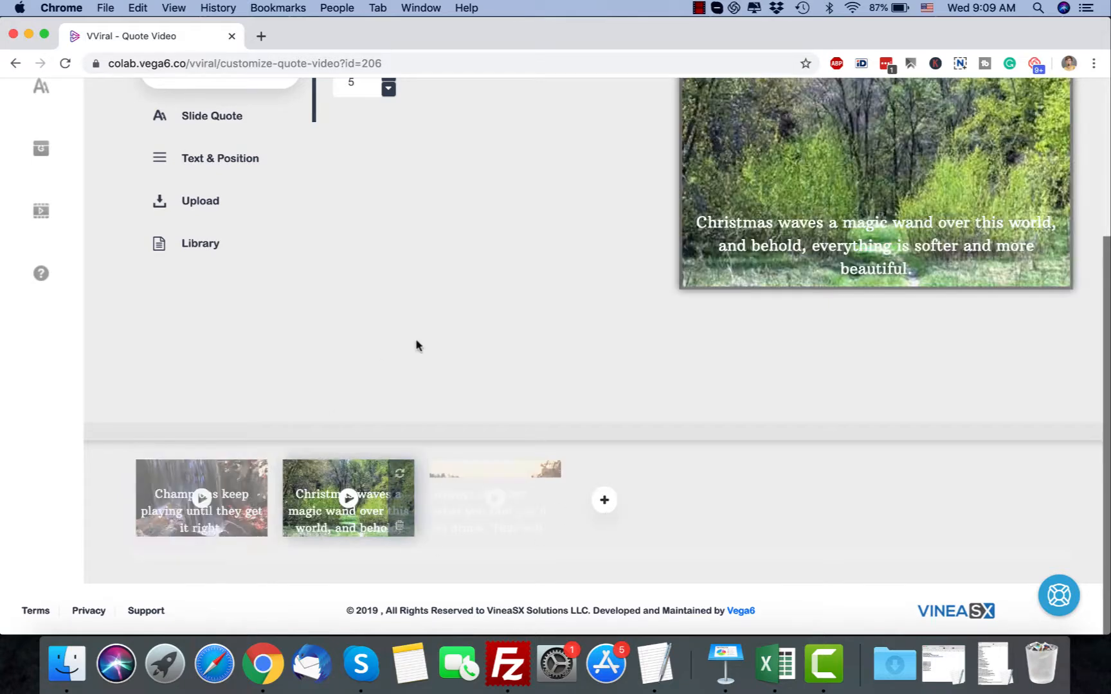
{"action": "scroll", "coordinate": [424, 340], "scroll_direction": "up", "scroll_amount": 5}
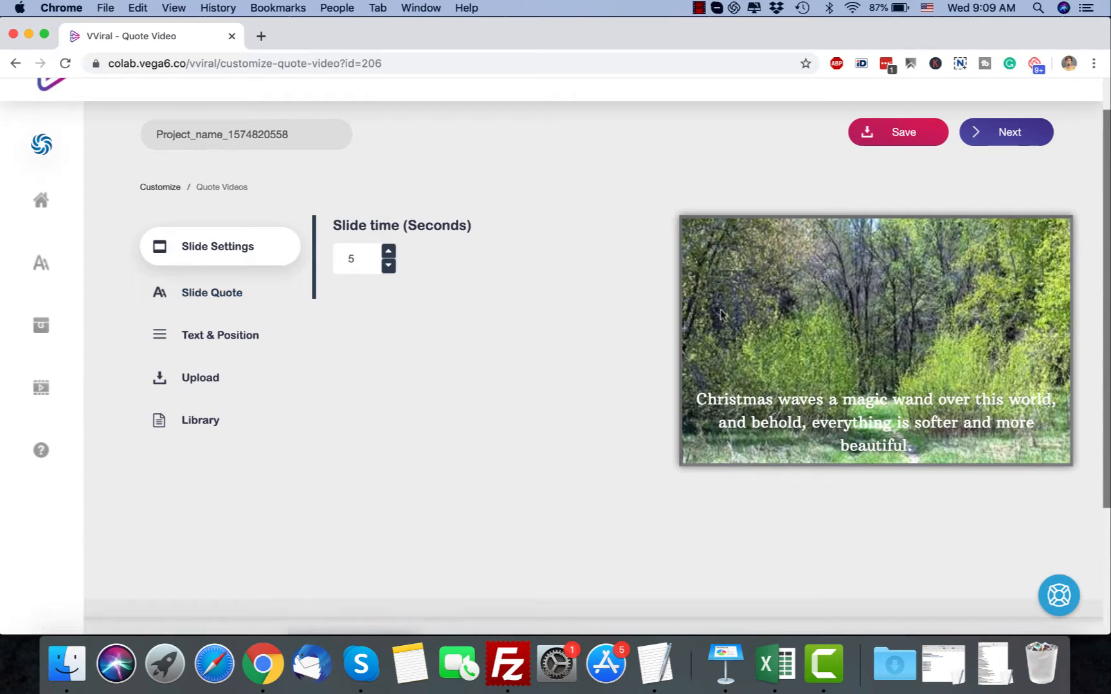
{"action": "left_click", "coordinate": [224, 292]}
{"action": "left_click", "coordinate": [604, 357]}
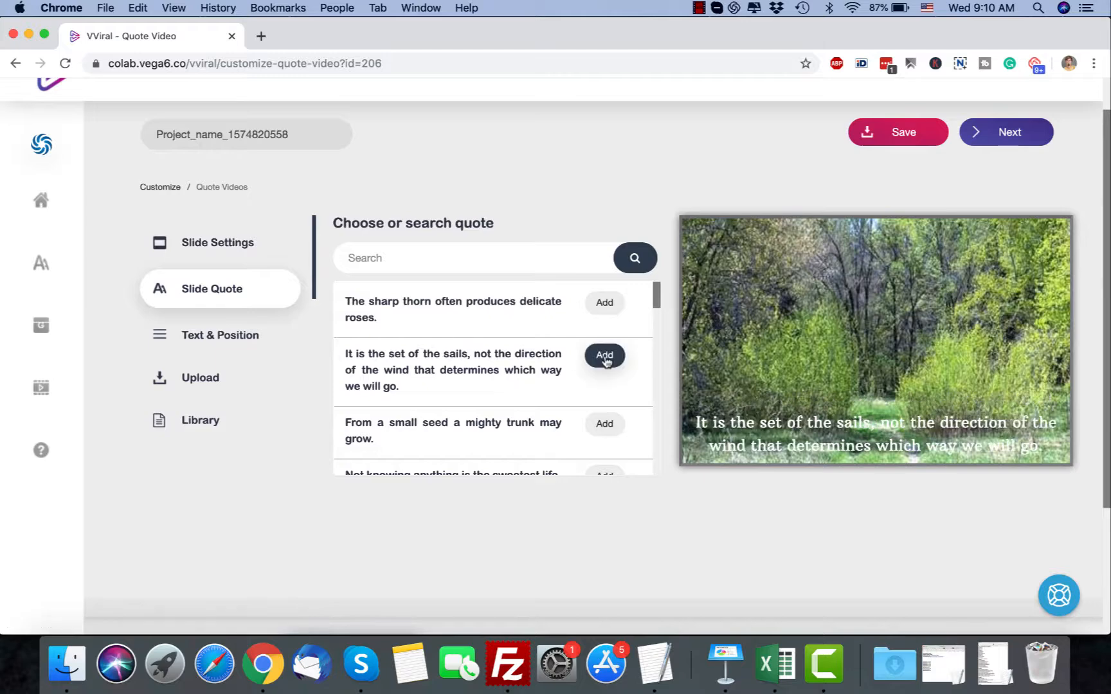
{"action": "left_click", "coordinate": [605, 426]}
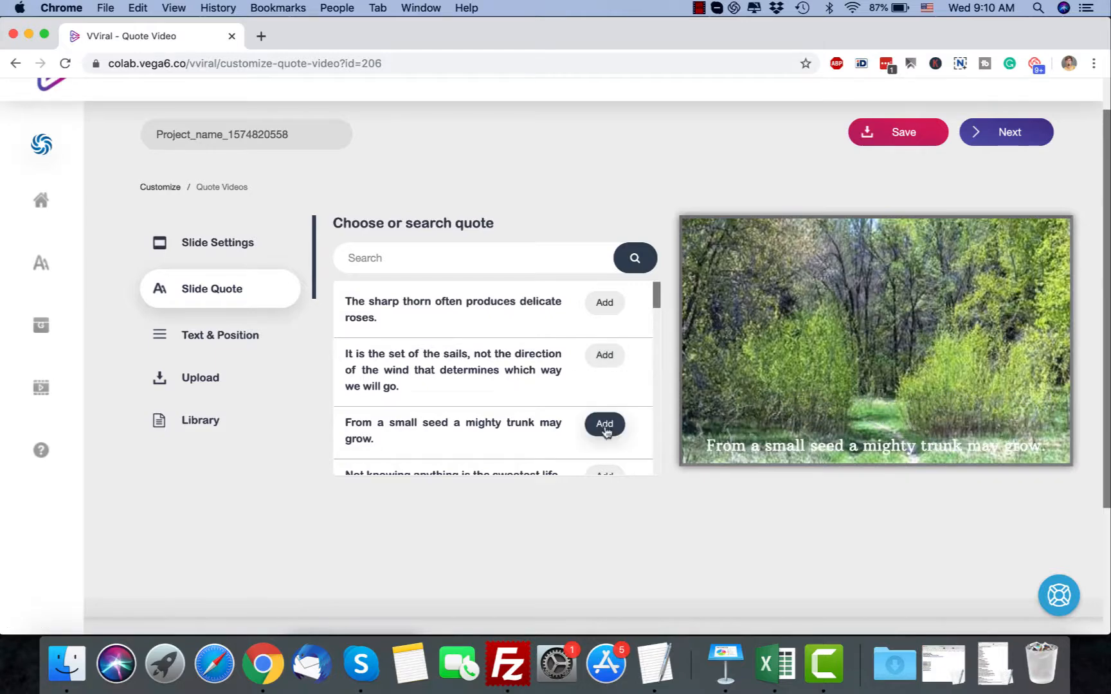
Place the second slide's quote in the centre and set its font style to Aclonica
{"action": "left_click", "coordinate": [232, 339]}
{"action": "left_click", "coordinate": [612, 283]}
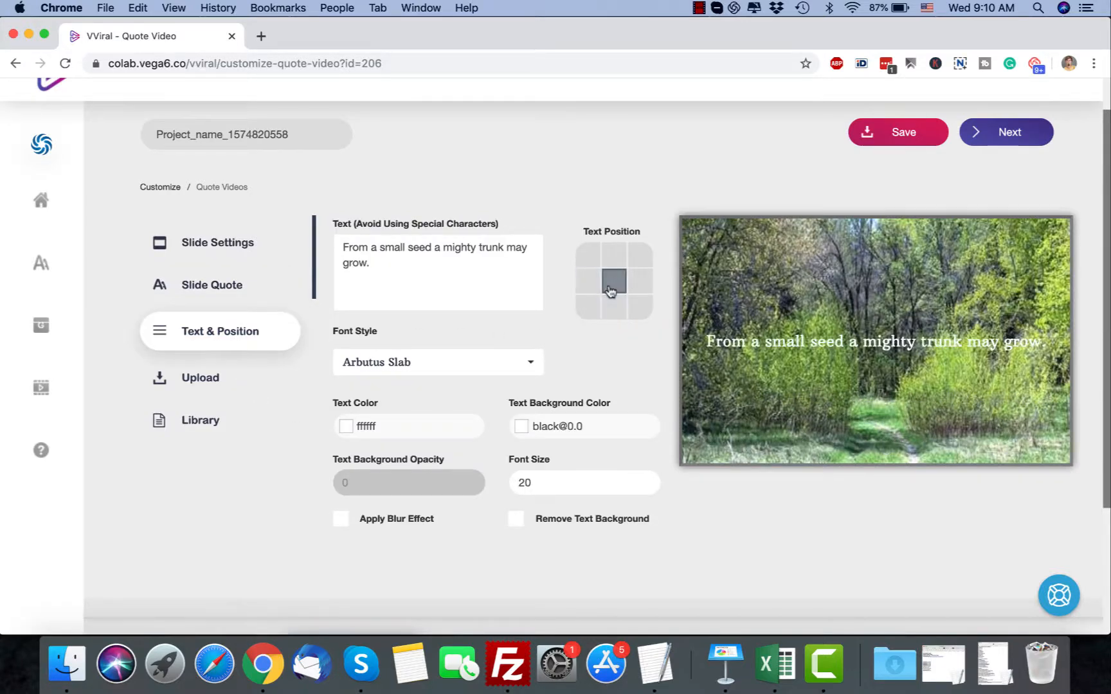
{"action": "left_click", "coordinate": [476, 367]}
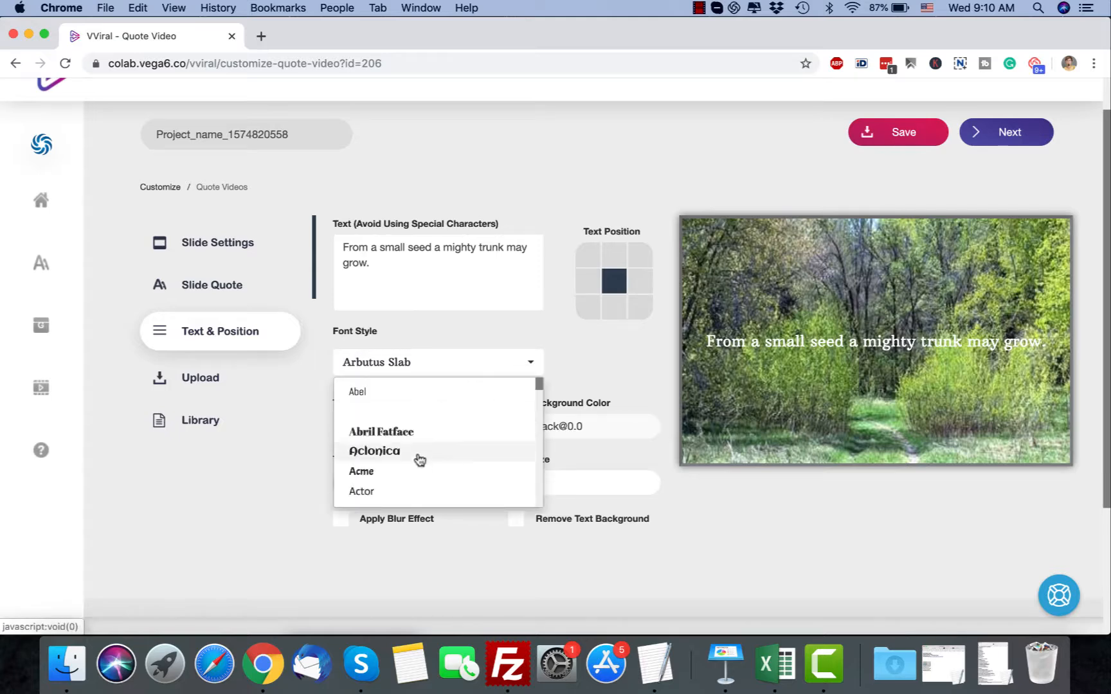
{"action": "left_click", "coordinate": [419, 452]}
Set the quote's text color to dark red #9e2323 and its text background color to pink #ebbcbc
{"action": "left_click", "coordinate": [419, 423]}
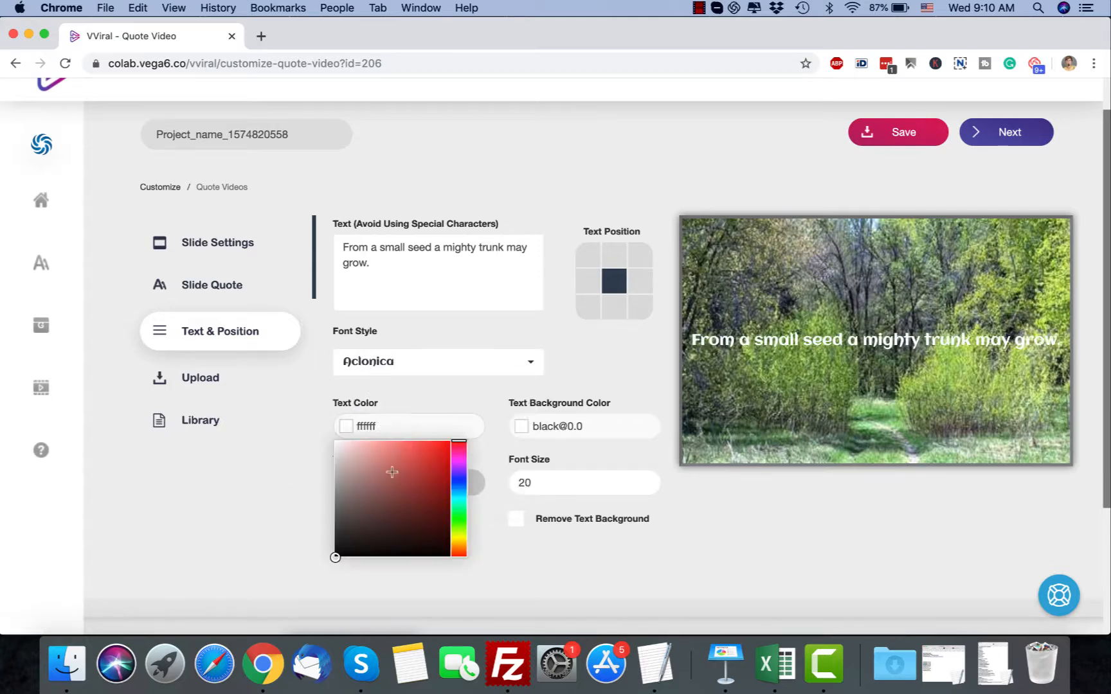
{"action": "left_click", "coordinate": [390, 484]}
{"action": "left_click", "coordinate": [424, 484]}
{"action": "left_click", "coordinate": [575, 427]}
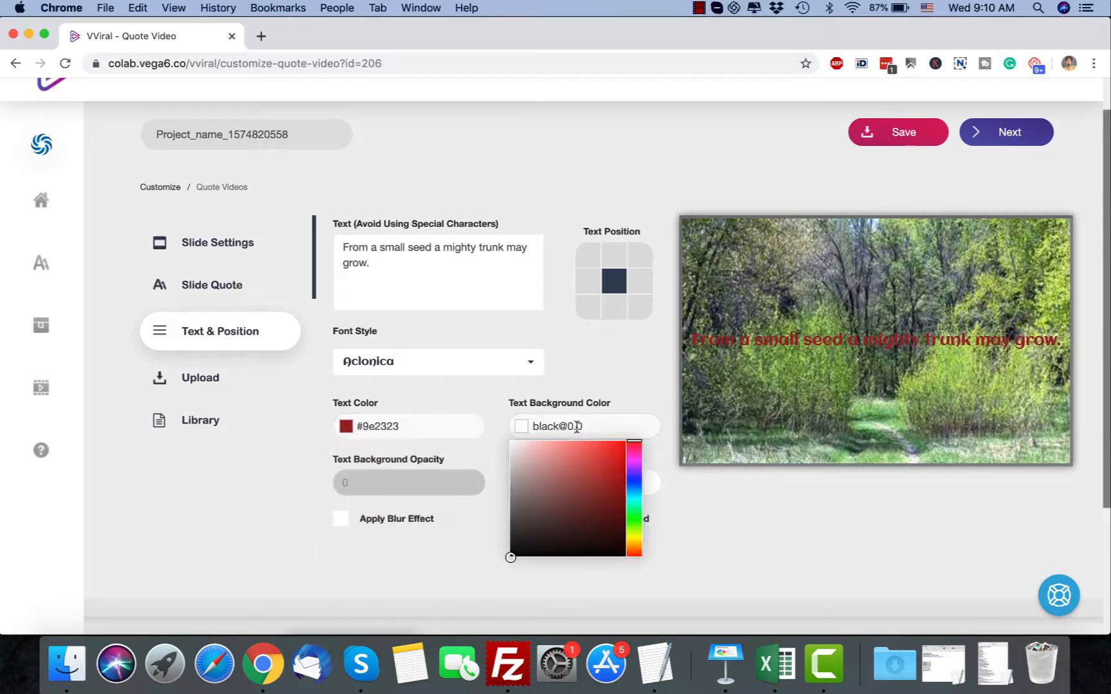
{"action": "left_click", "coordinate": [576, 468]}
{"action": "left_click", "coordinate": [587, 507]}
{"action": "left_click", "coordinate": [564, 510]}
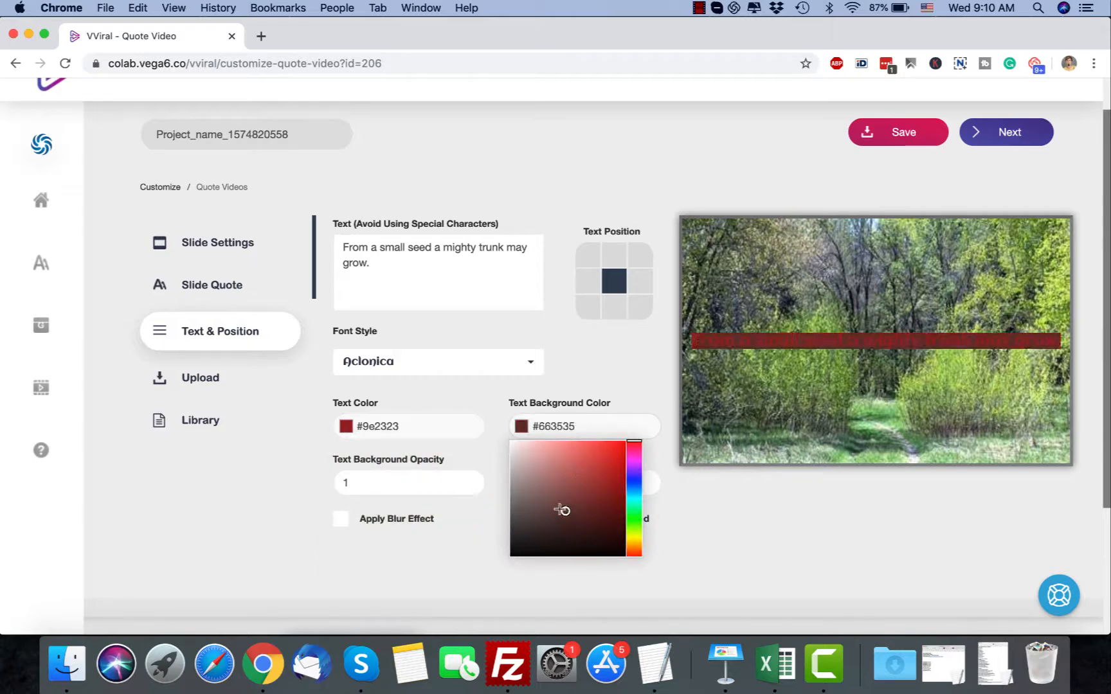
{"action": "left_click", "coordinate": [532, 450]}
Set the quote's font size to 26 and apply the blur effect to the slide background
{"action": "left_click", "coordinate": [442, 487]}
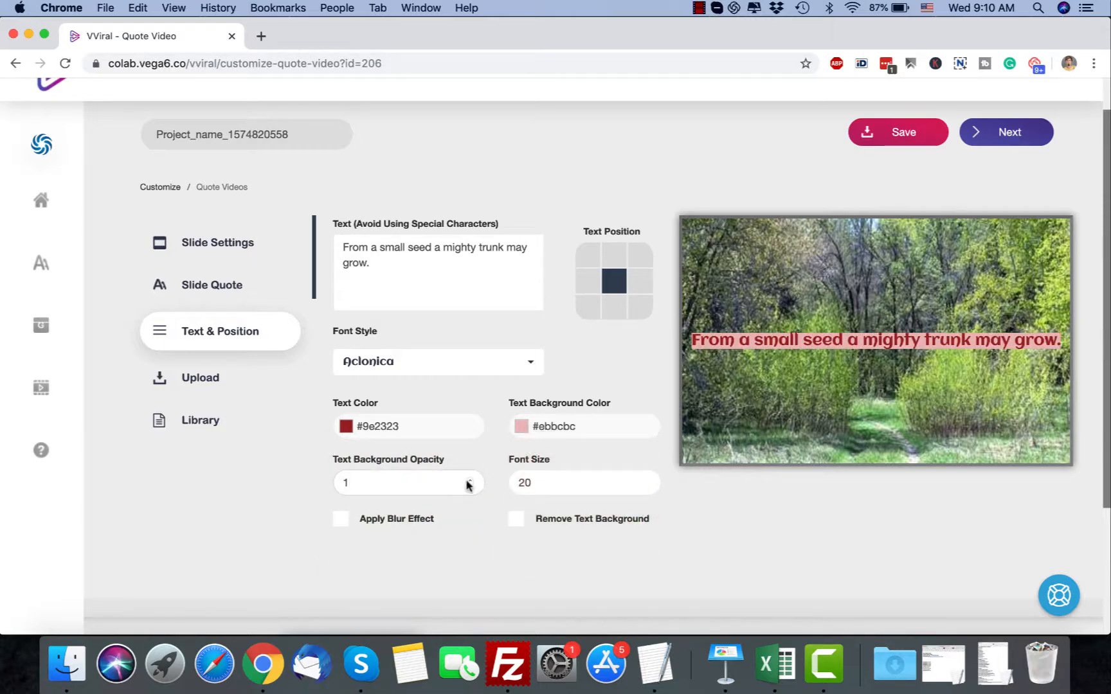
{"action": "left_click", "coordinate": [569, 477]}
{"action": "left_click", "coordinate": [646, 479]}
{"action": "left_click", "coordinate": [646, 479]}
{"action": "left_click", "coordinate": [647, 480]}
{"action": "left_click", "coordinate": [646, 479]}
{"action": "left_click", "coordinate": [647, 480]}
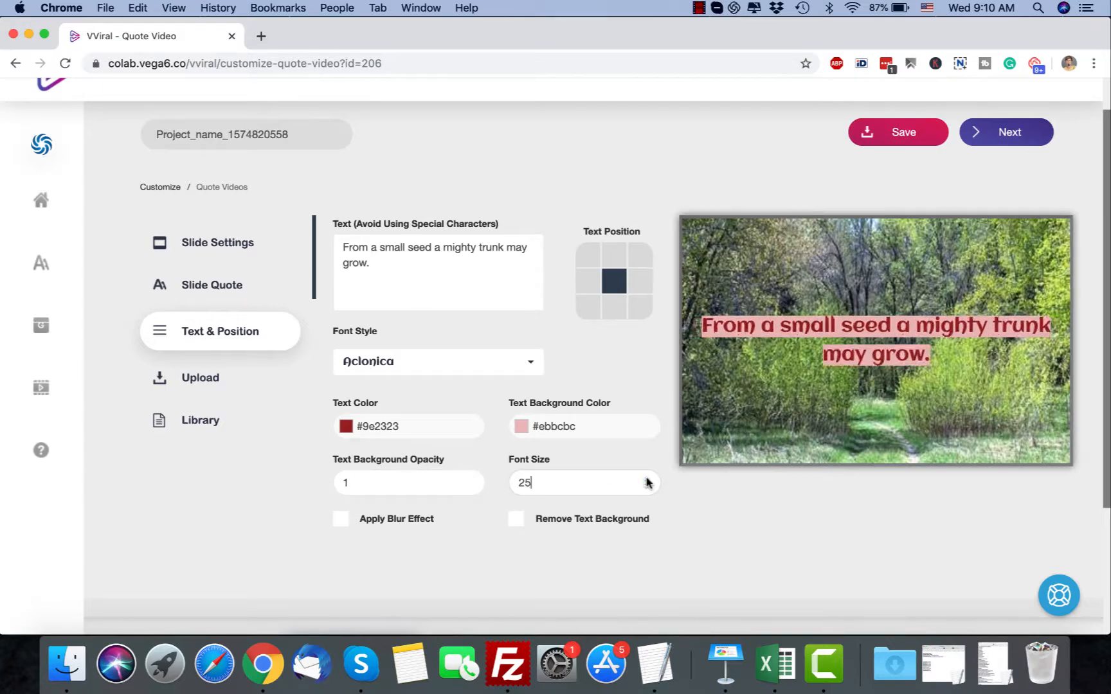
{"action": "left_click", "coordinate": [646, 479]}
{"action": "left_click", "coordinate": [341, 520]}
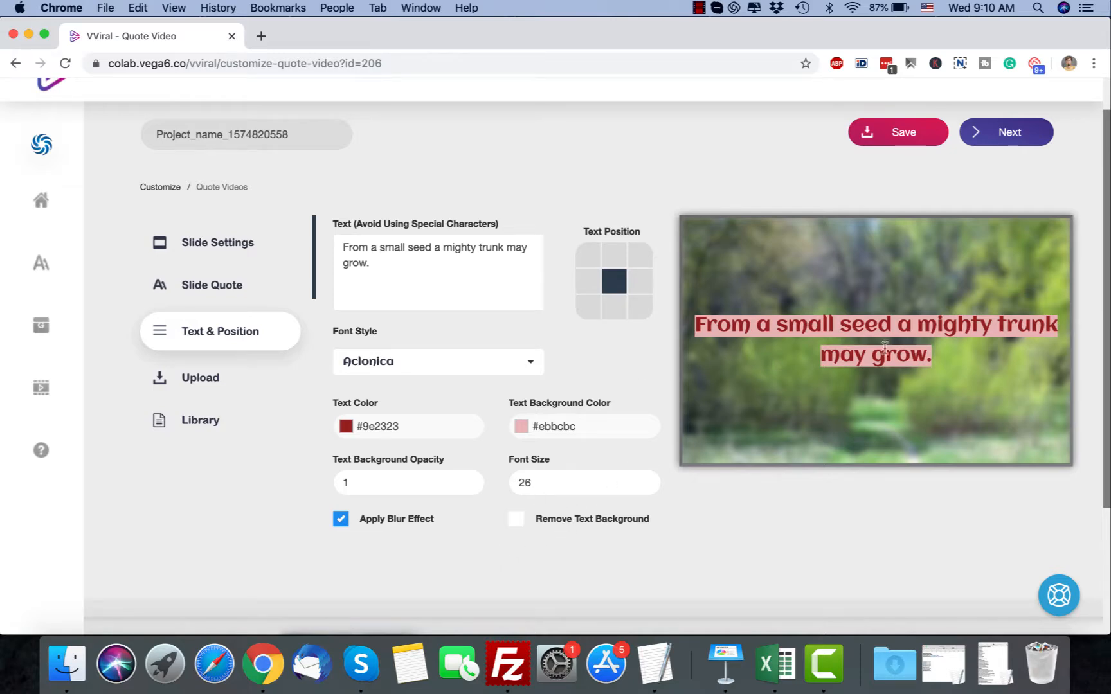
Search the library's images for "universe" and use the picture of Earth's city lights at night as the slide background
{"action": "left_click", "coordinate": [193, 378]}
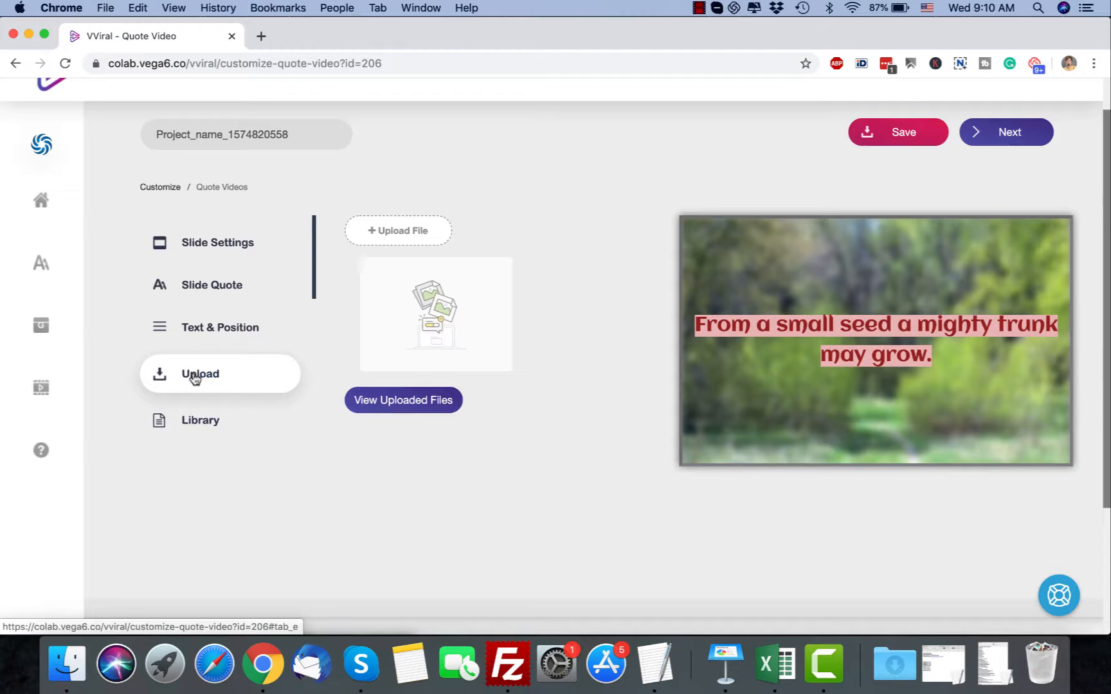
{"action": "left_click", "coordinate": [216, 416]}
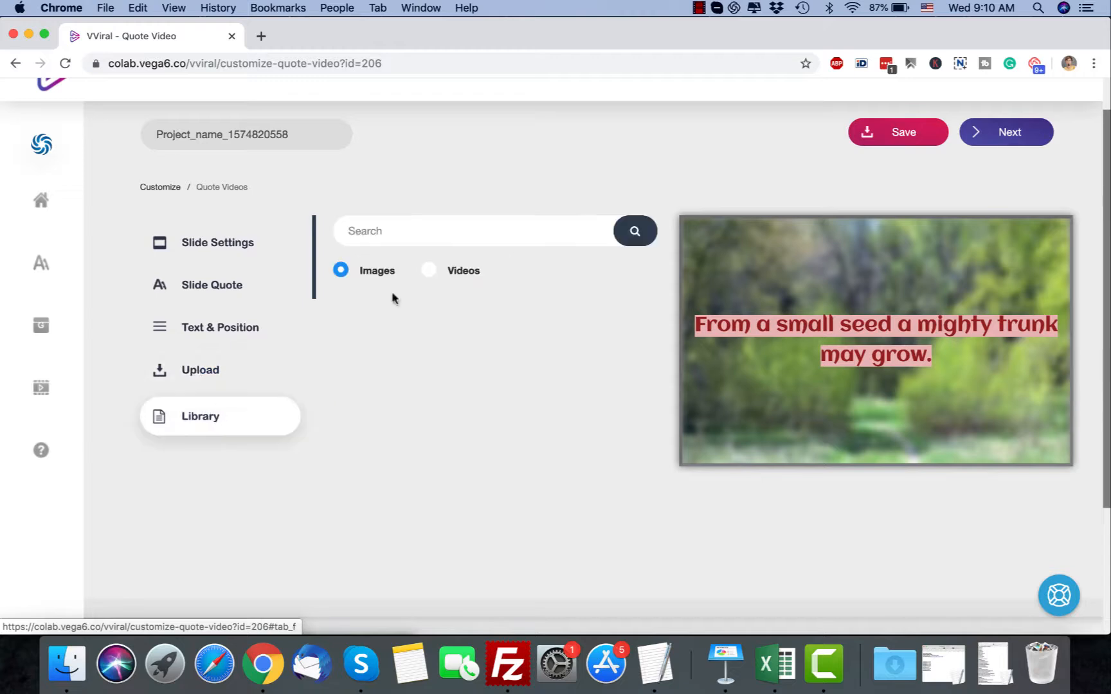
{"action": "left_click", "coordinate": [425, 236]}
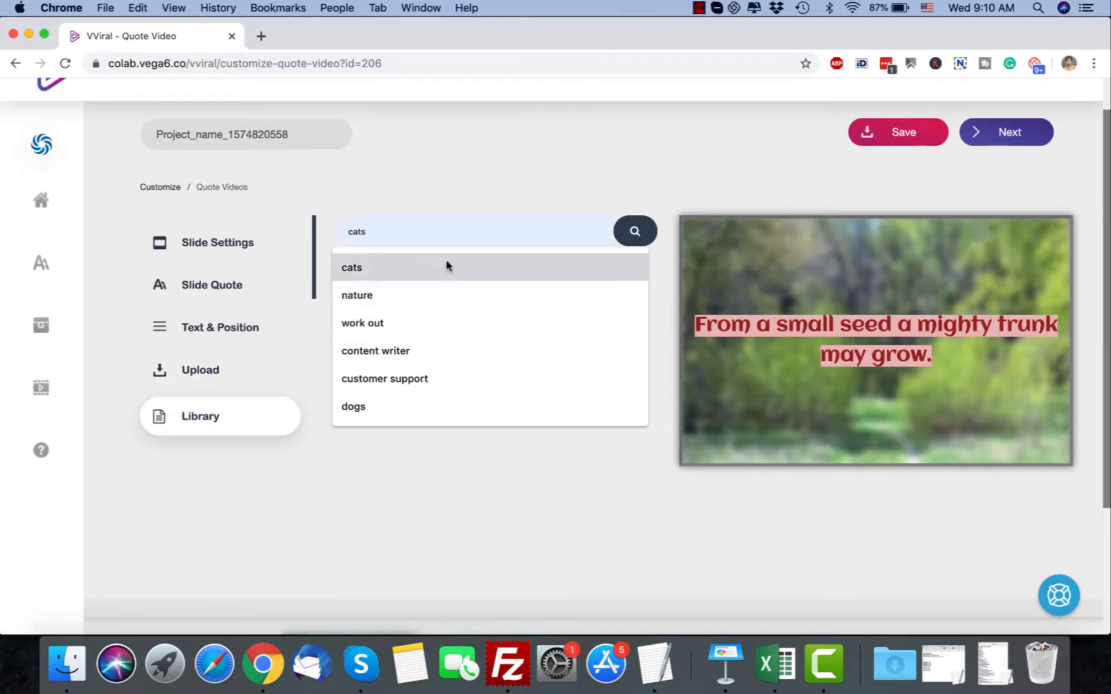
{"action": "type", "text": "universe"}
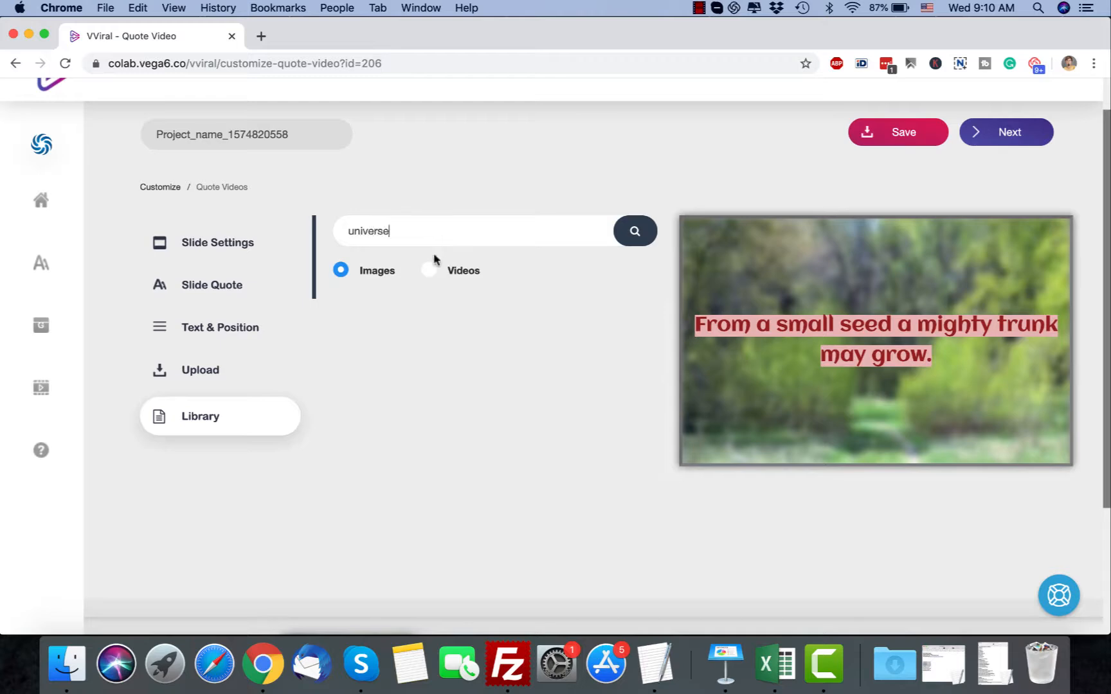
{"action": "left_click", "coordinate": [633, 232]}
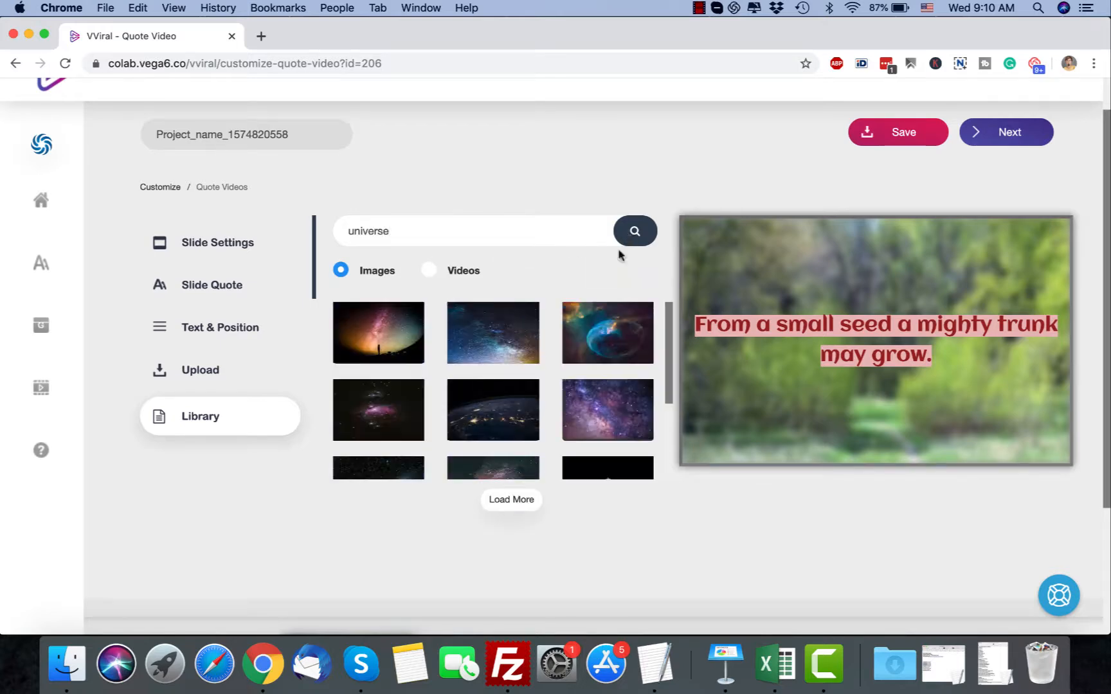
{"action": "left_click", "coordinate": [503, 331]}
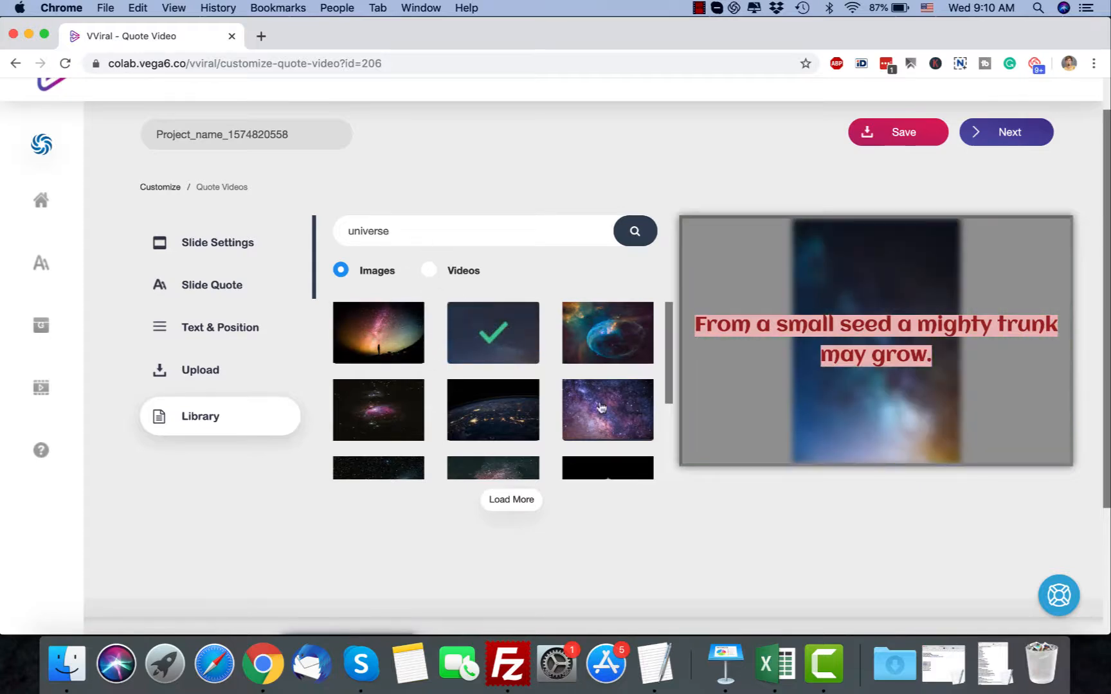
{"action": "left_click", "coordinate": [479, 421]}
{"action": "left_click", "coordinate": [591, 405]}
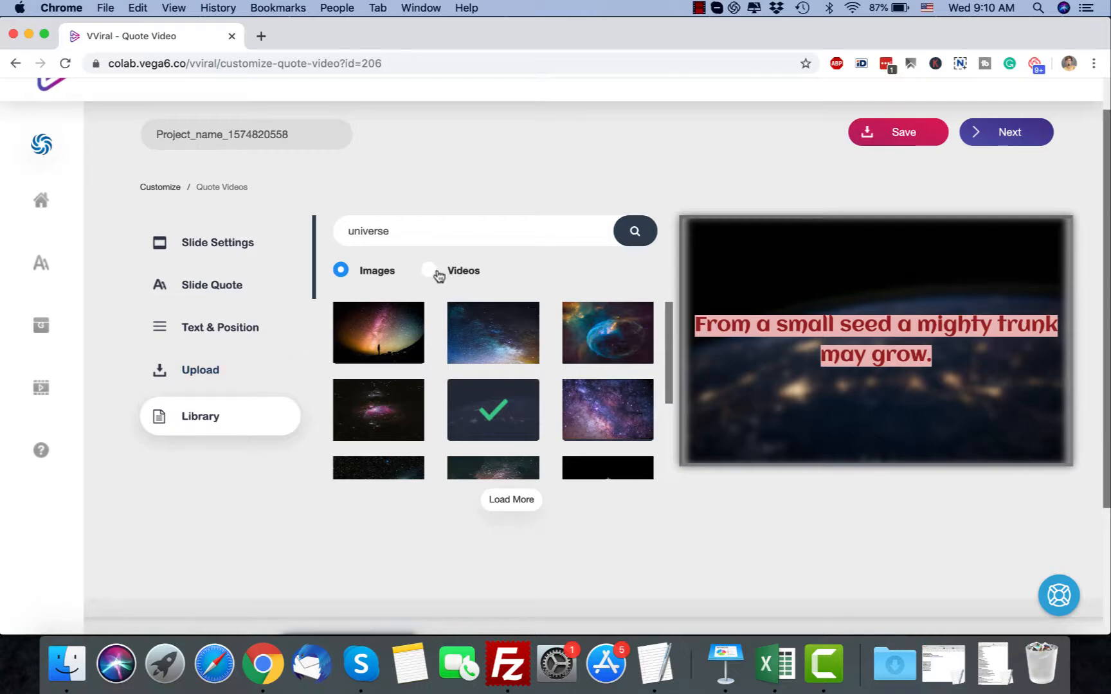
Remove the blur effect from the second slide's background image
{"action": "left_click", "coordinate": [243, 378]}
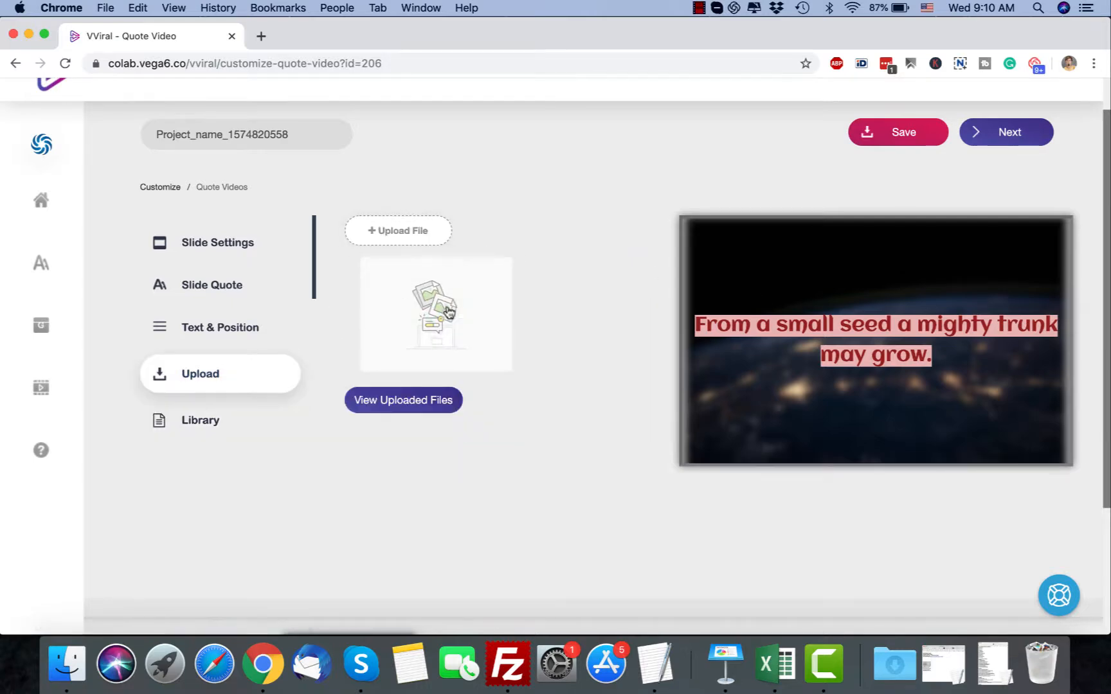
{"action": "left_click", "coordinate": [221, 252]}
{"action": "left_click", "coordinate": [235, 300]}
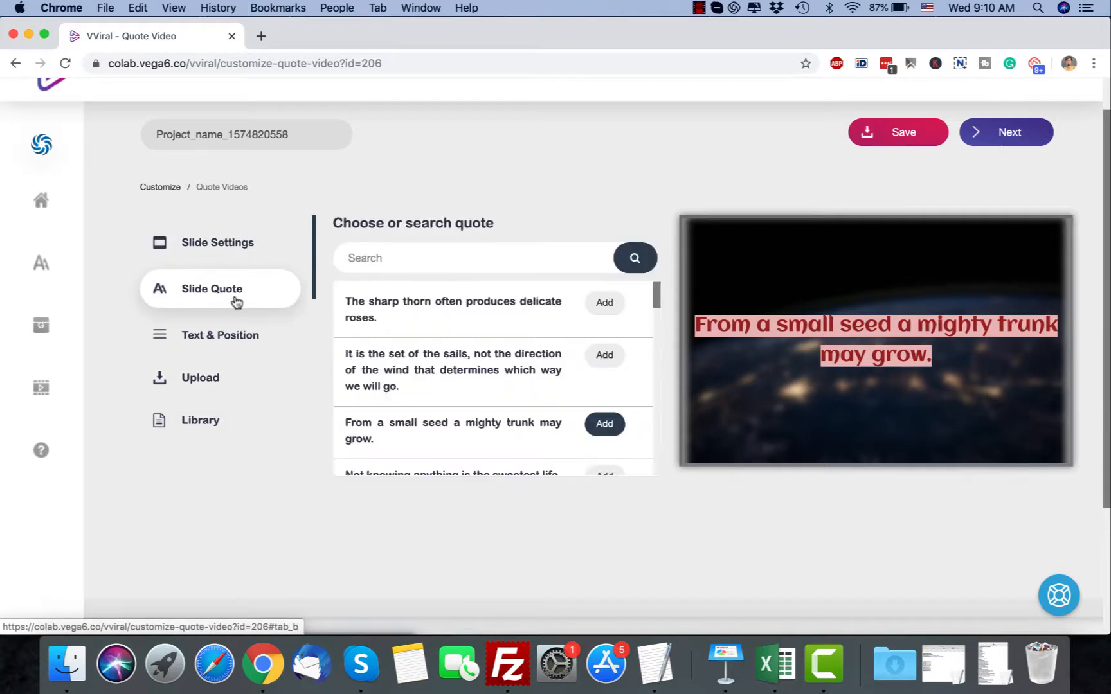
{"action": "left_click", "coordinate": [234, 346]}
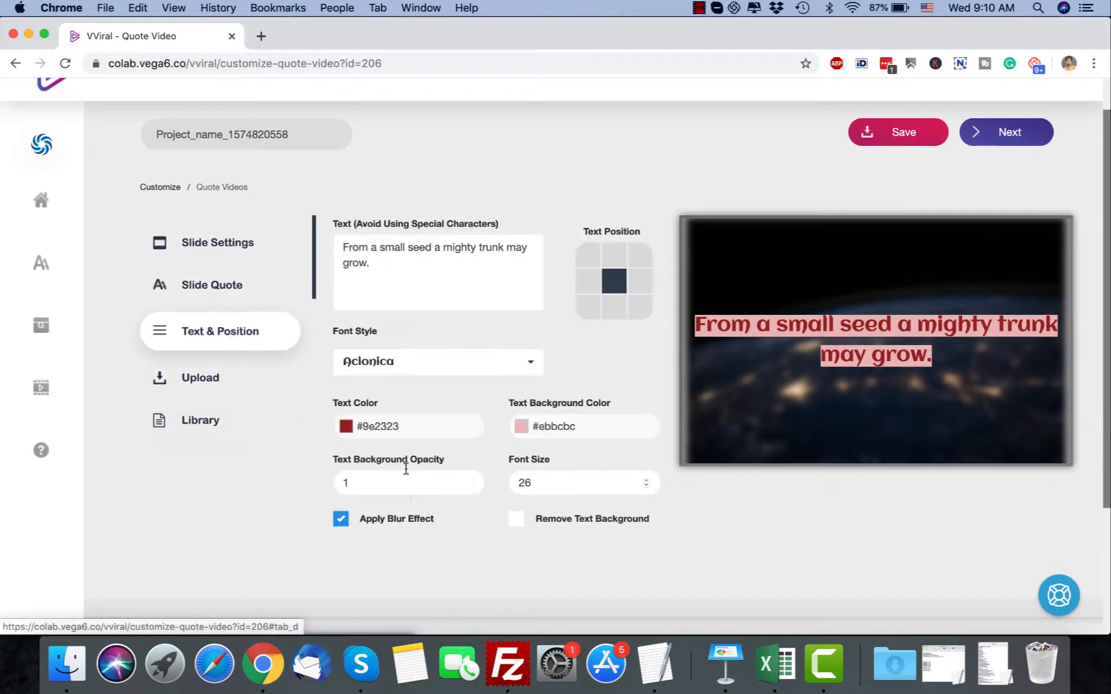
{"action": "left_click", "coordinate": [341, 519]}
{"action": "scroll", "coordinate": [521, 537], "scroll_direction": "down", "scroll_amount": 3}
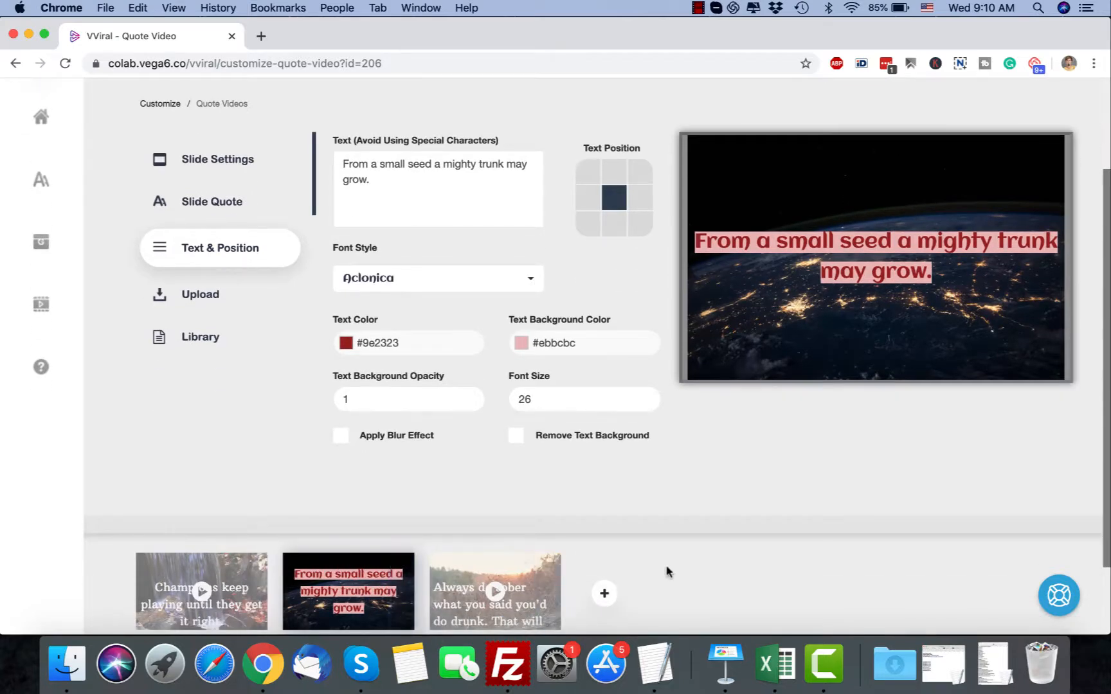
{"action": "scroll", "coordinate": [737, 518], "scroll_direction": "up", "scroll_amount": 5}
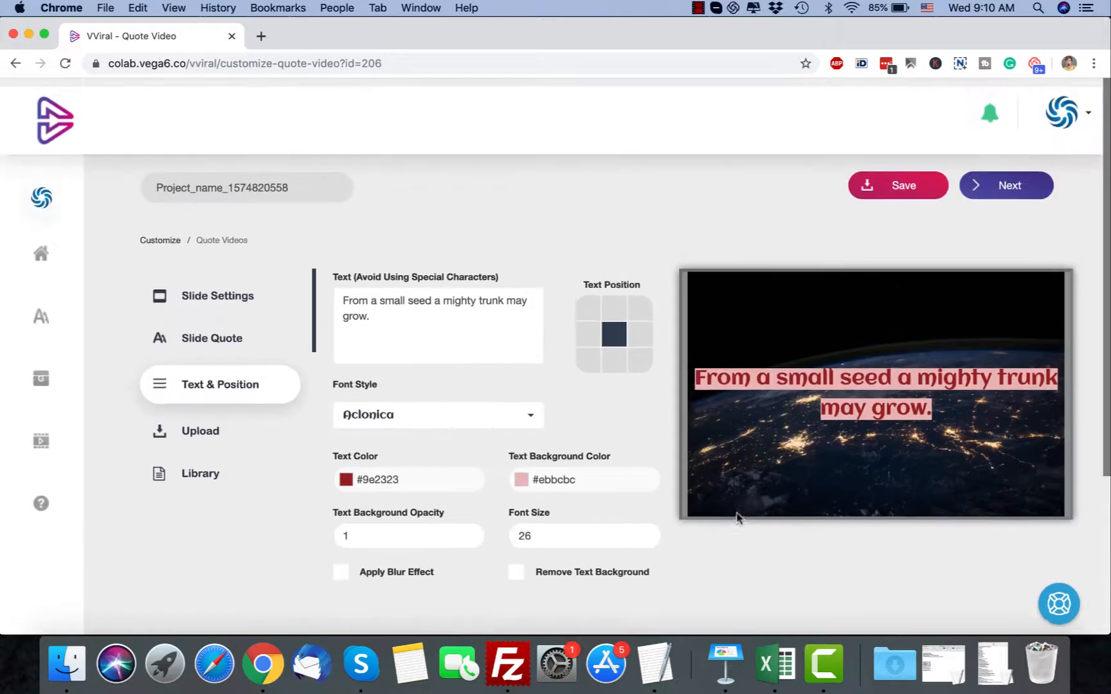
Advance to the logo stage and examine its logo, watermark and upload options across the slides
{"action": "left_click", "coordinate": [1019, 177]}
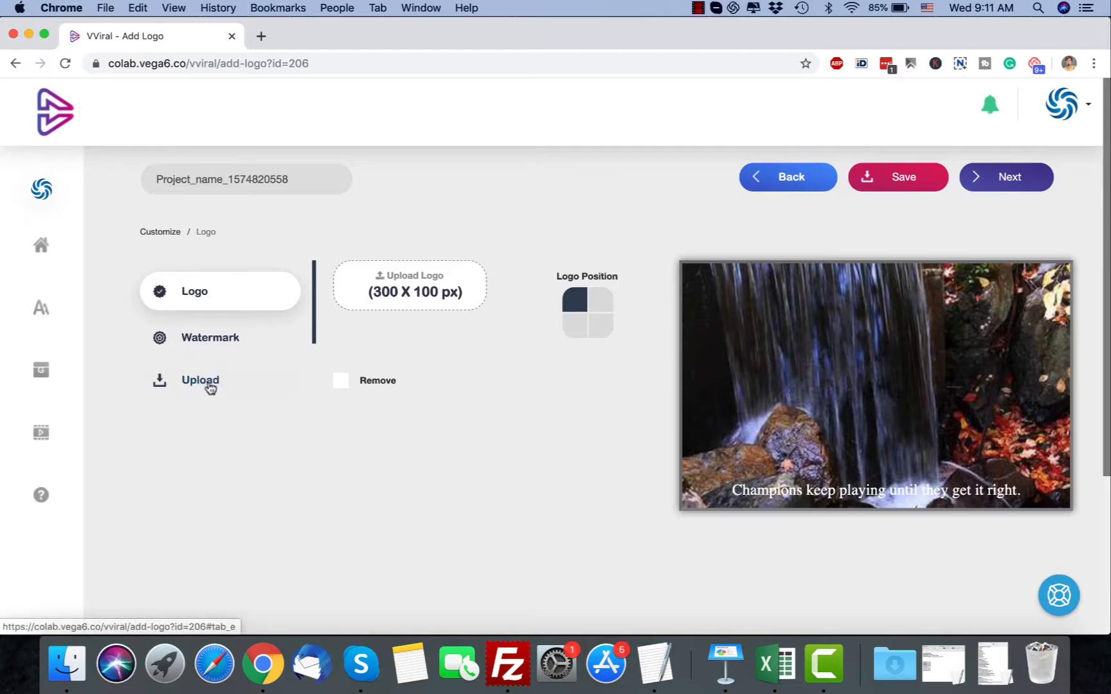
{"action": "left_click", "coordinate": [209, 386]}
{"action": "left_click", "coordinate": [203, 295]}
{"action": "left_click", "coordinate": [204, 381]}
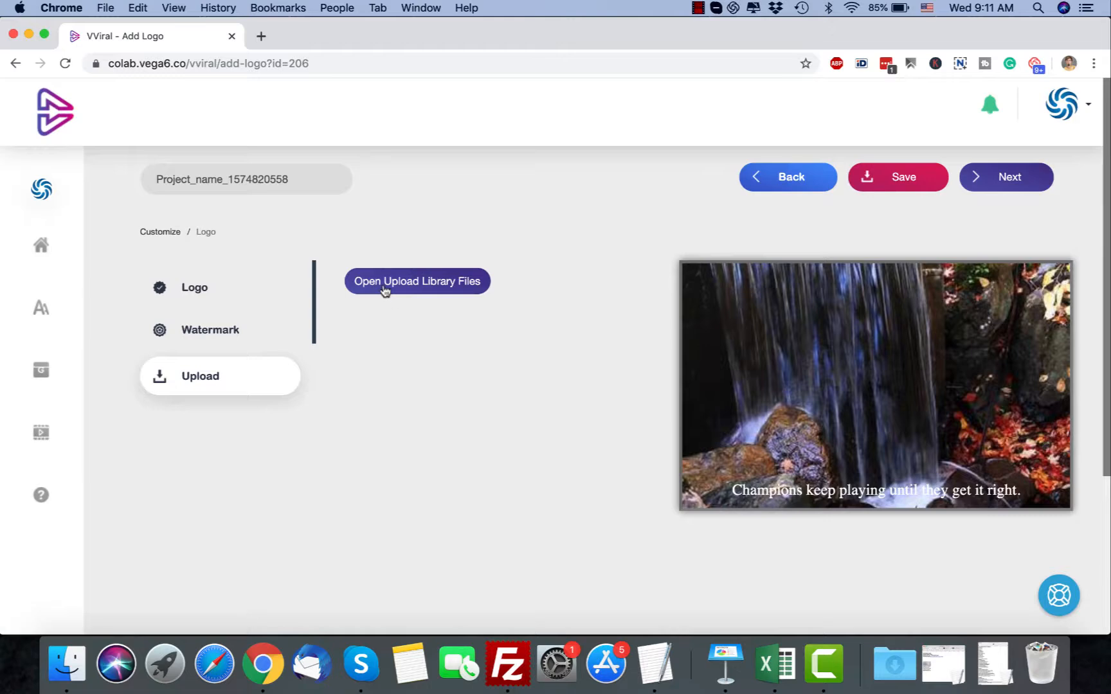
{"action": "scroll", "coordinate": [360, 331], "scroll_direction": "down", "scroll_amount": 5}
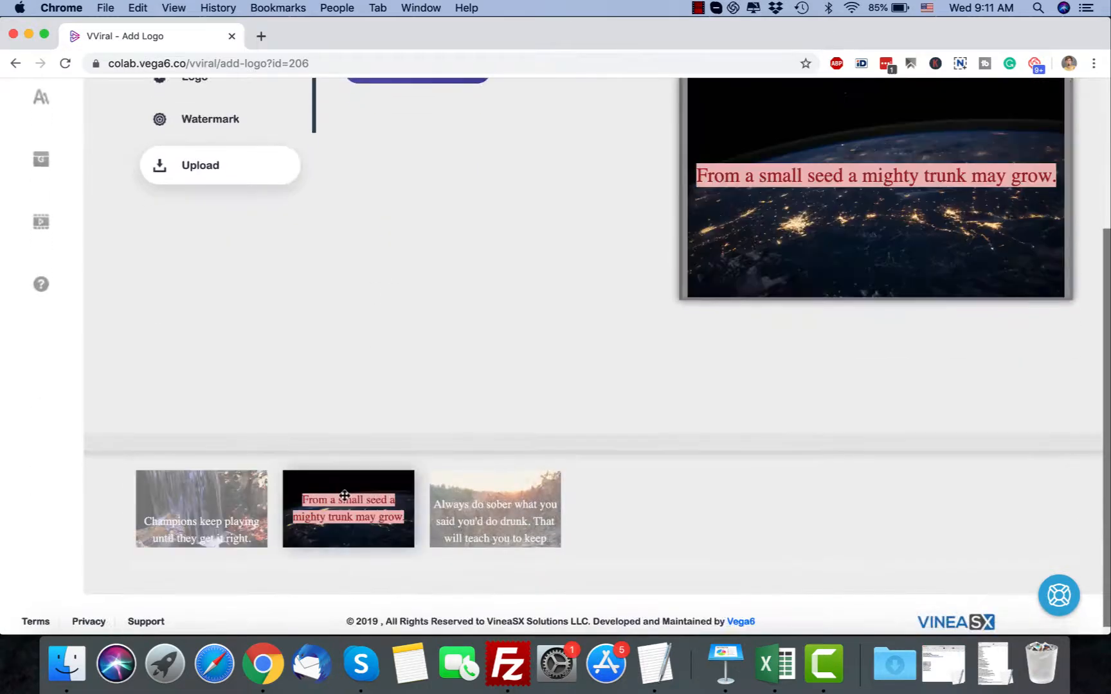
{"action": "scroll", "coordinate": [274, 179], "scroll_direction": "up", "scroll_amount": 5}
{"action": "left_click", "coordinate": [195, 303]}
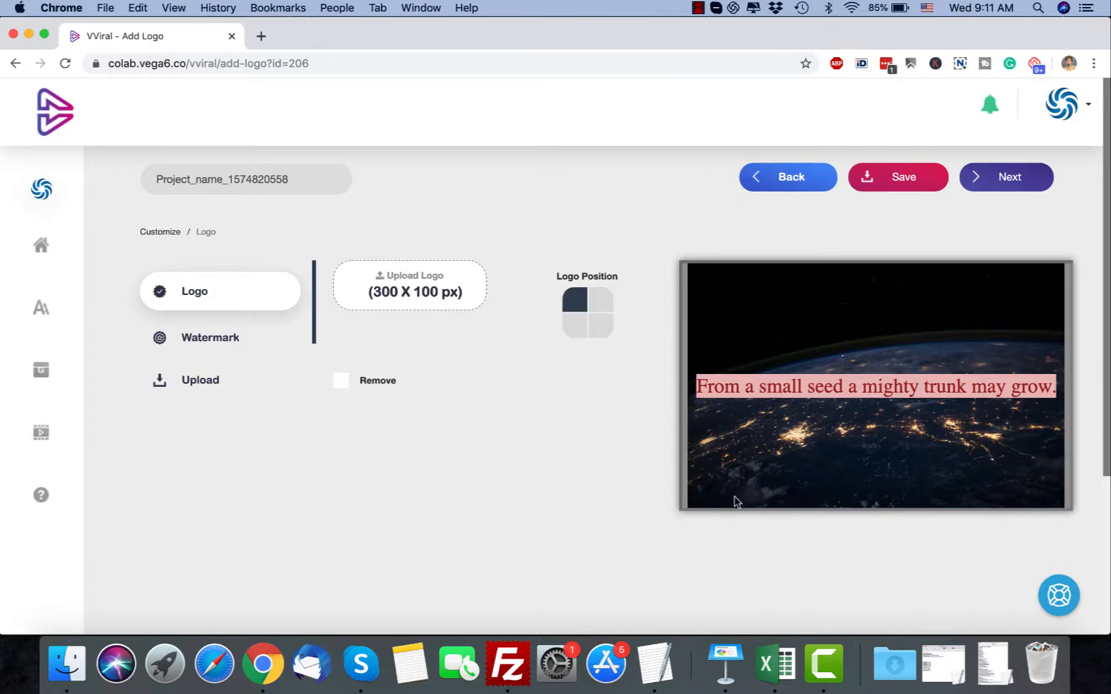
{"action": "left_click", "coordinate": [208, 337]}
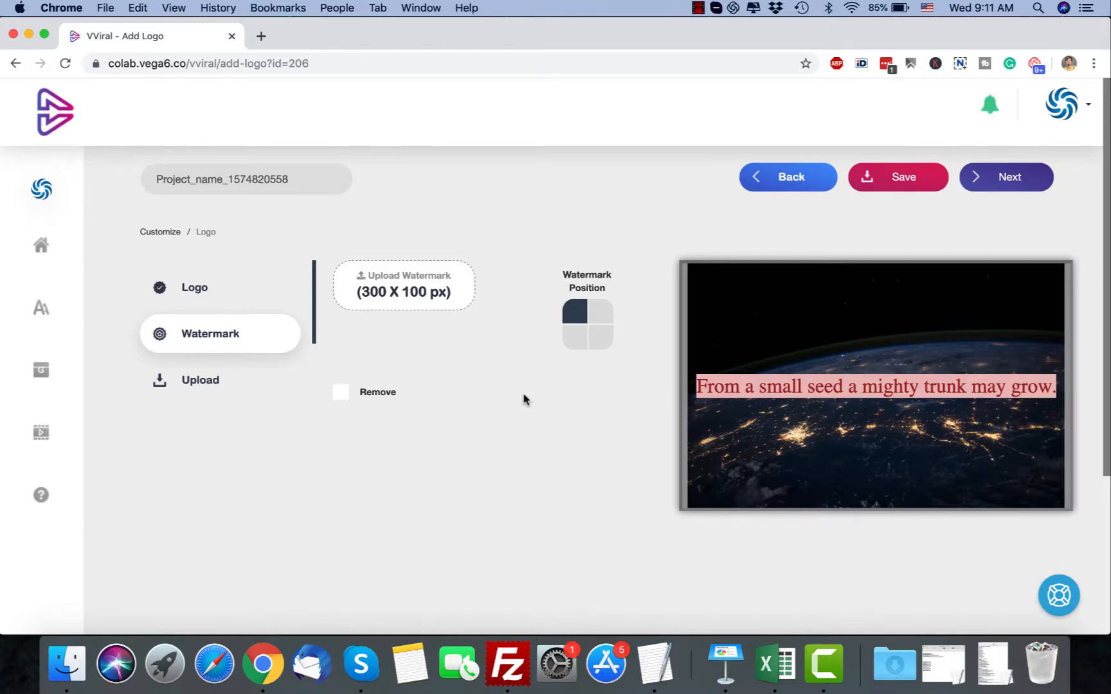
Continue to the audio stage, browse the audio library's tracks and view the option for uploading audio
{"action": "left_click", "coordinate": [999, 186]}
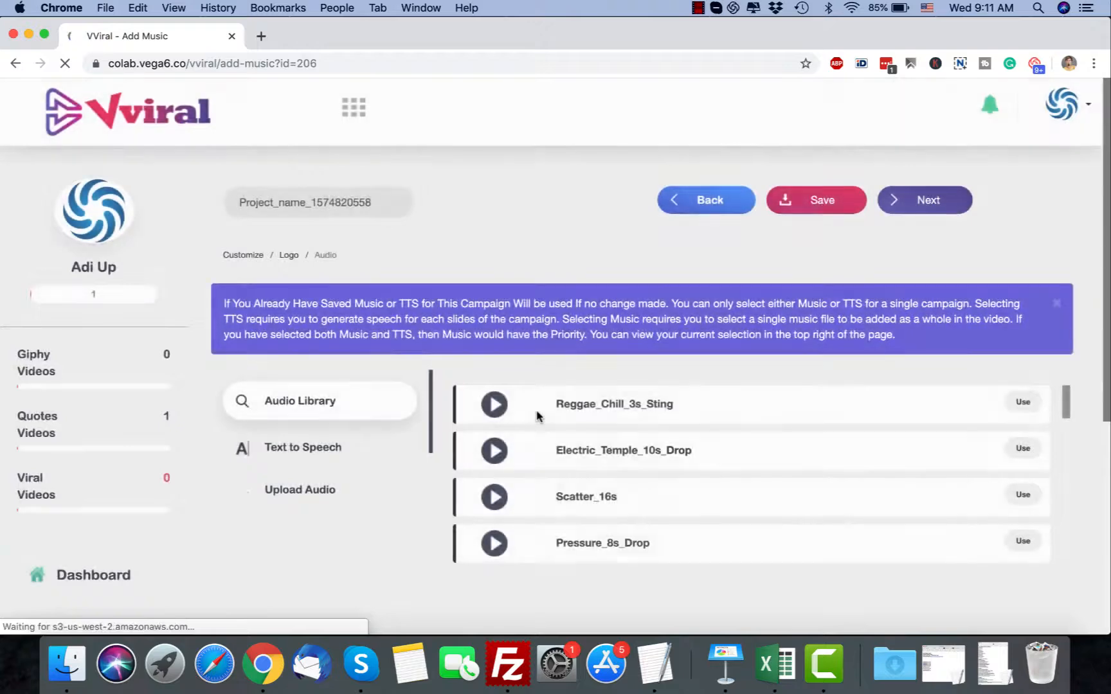
{"action": "scroll", "coordinate": [386, 522], "scroll_direction": "down", "scroll_amount": 5}
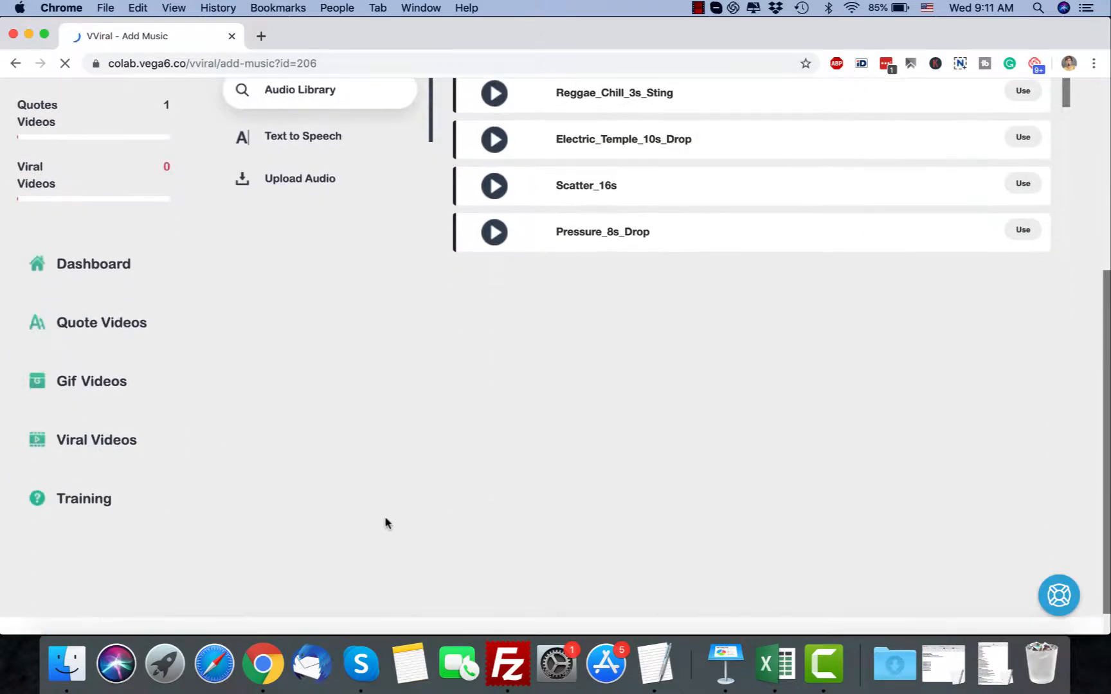
{"action": "scroll", "coordinate": [384, 523], "scroll_direction": "up", "scroll_amount": 5}
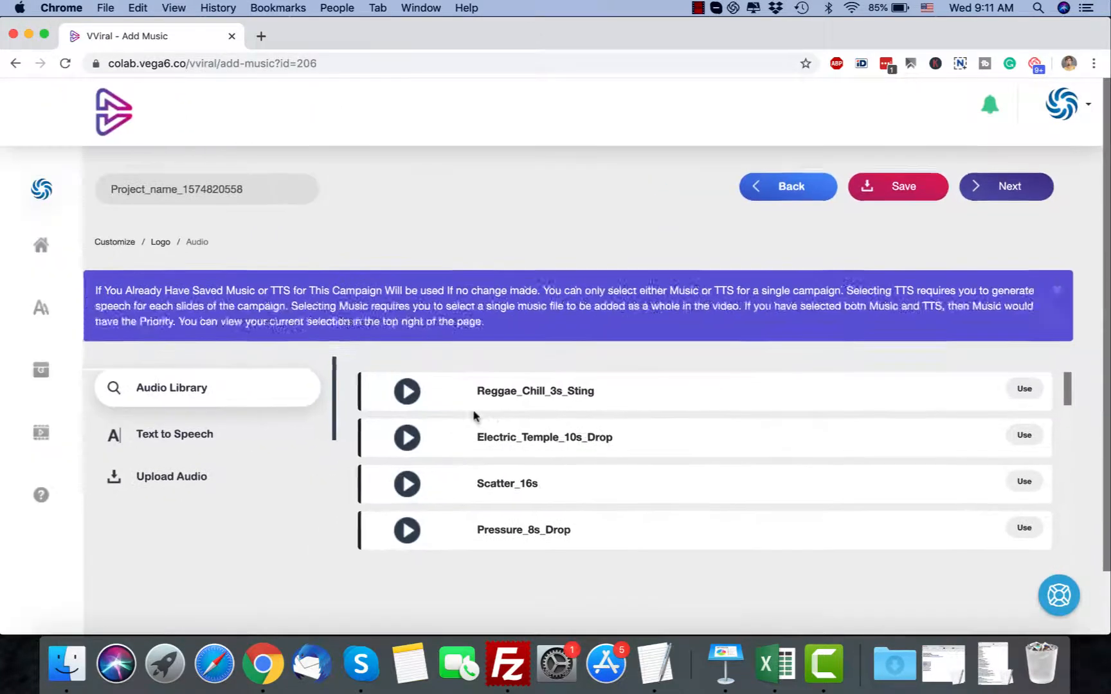
{"action": "scroll", "coordinate": [611, 500], "scroll_direction": "down", "scroll_amount": 10}
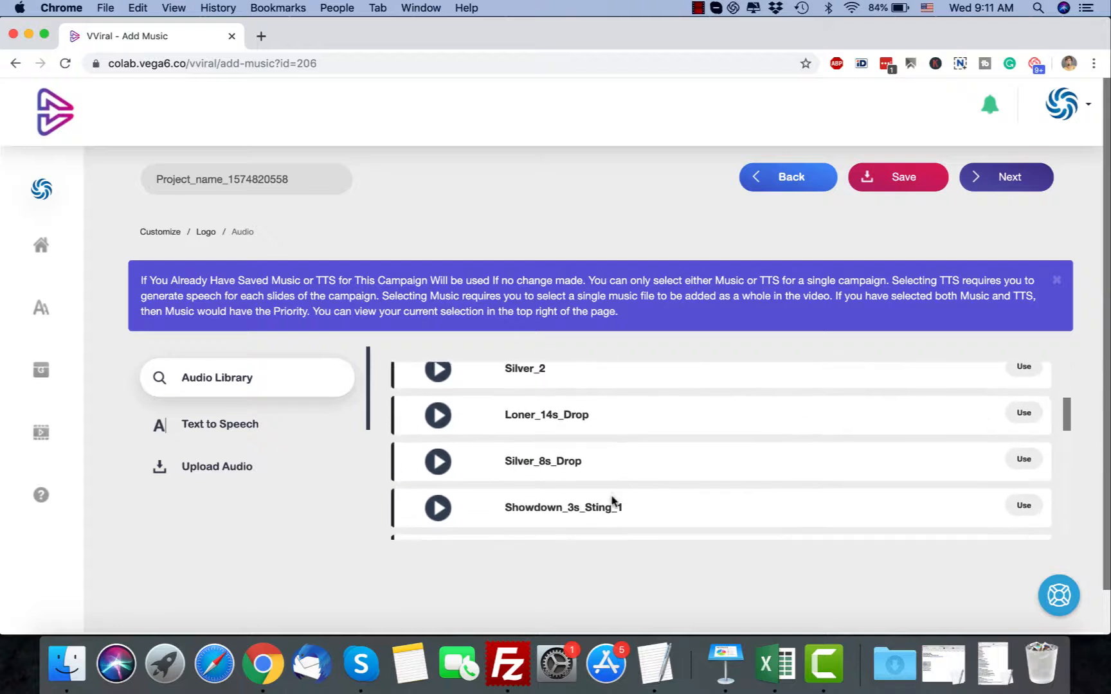
{"action": "scroll", "coordinate": [611, 500], "scroll_direction": "down", "scroll_amount": 6}
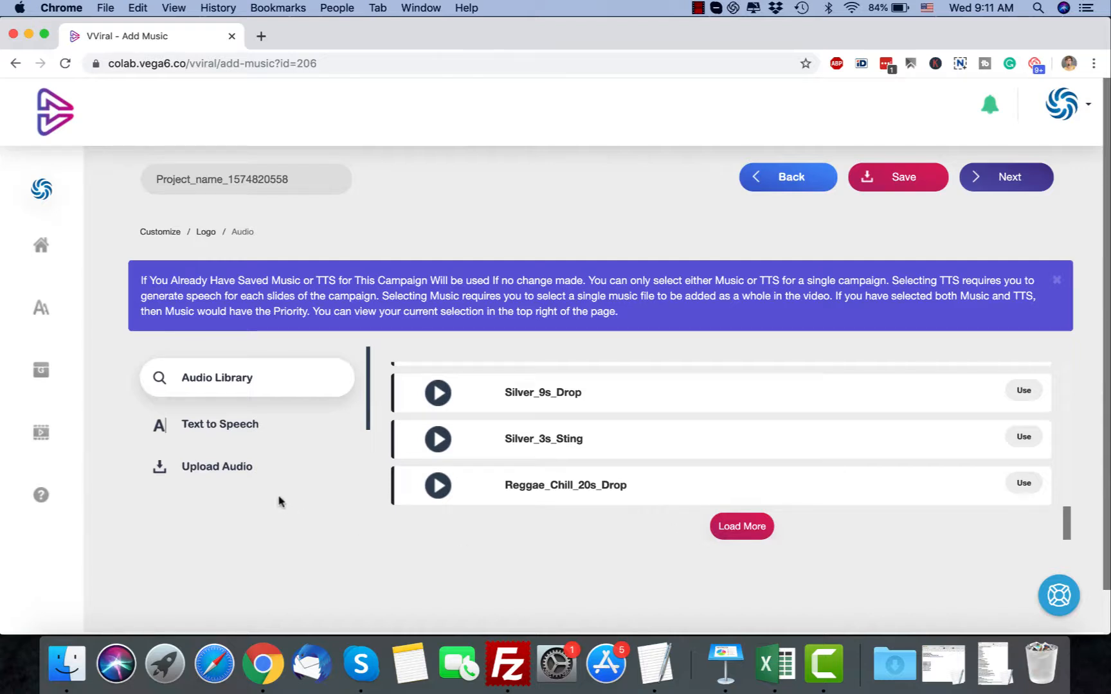
{"action": "left_click", "coordinate": [257, 466]}
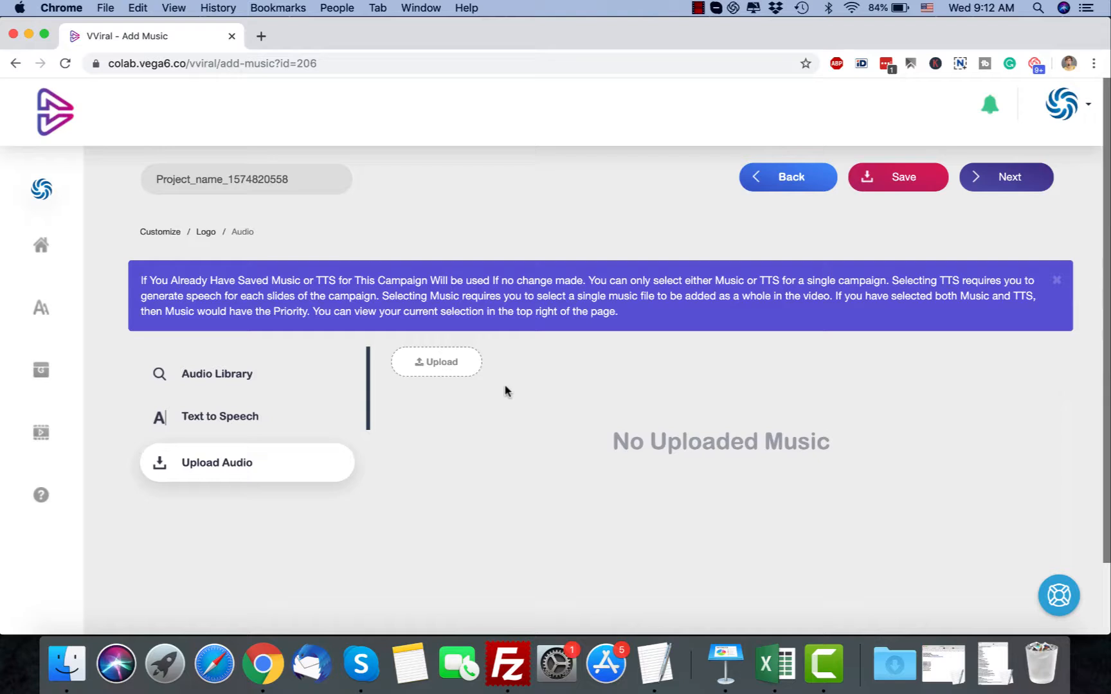
Open text to speech for slide 1 and set its language to German
{"action": "left_click", "coordinate": [259, 422]}
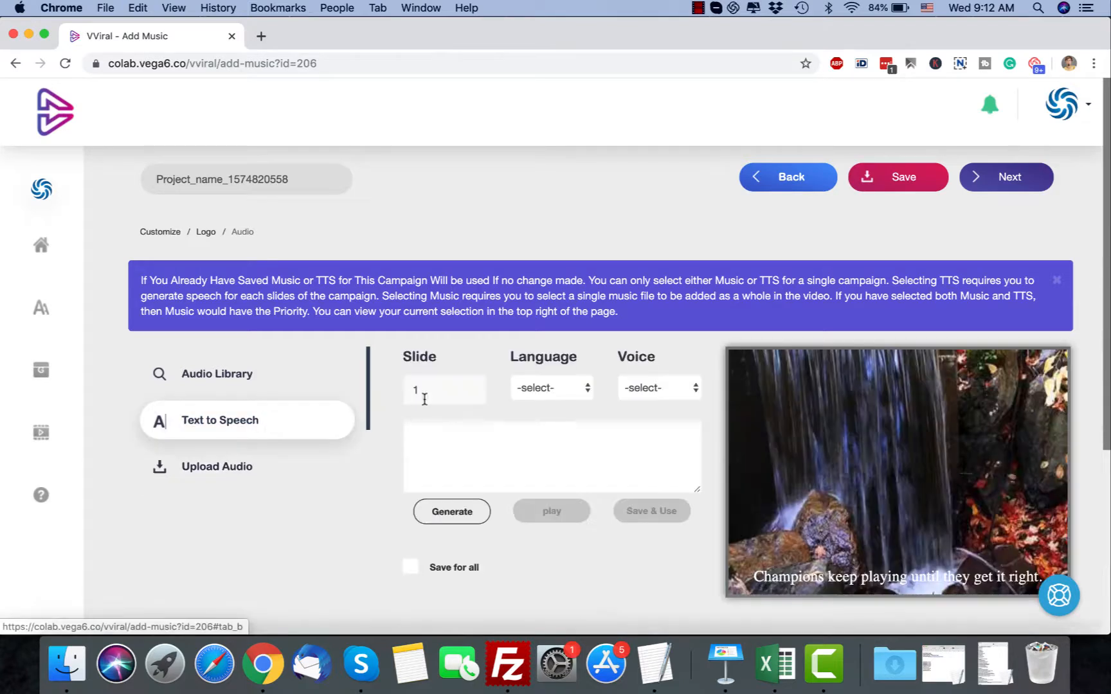
{"action": "left_click", "coordinate": [567, 399]}
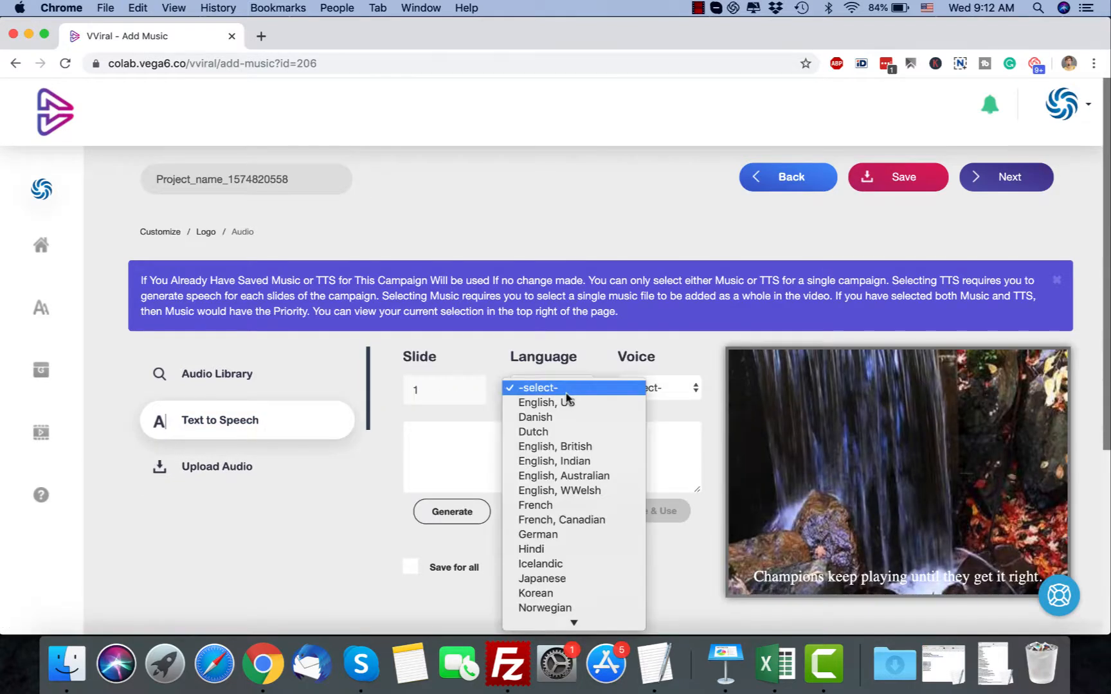
{"action": "scroll", "coordinate": [569, 437], "scroll_direction": "down", "scroll_amount": 5}
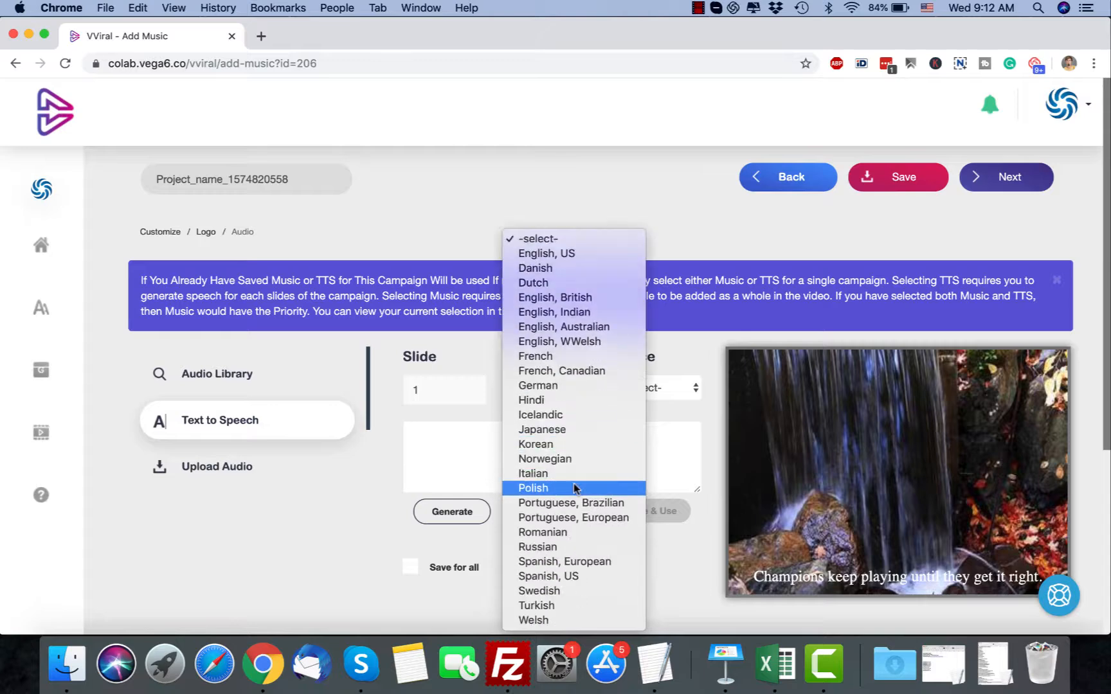
{"action": "left_click", "coordinate": [618, 385]}
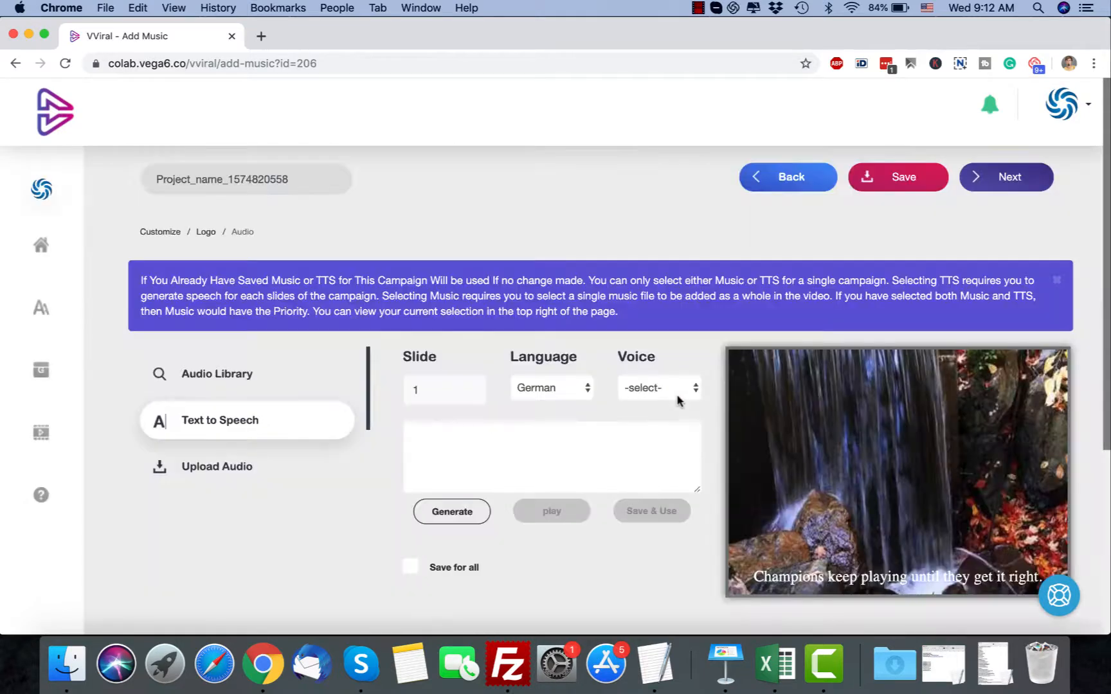
{"action": "left_click", "coordinate": [677, 396]}
{"action": "left_click", "coordinate": [570, 465]}
Copy slide 1's quote "Champions keep playing until they get it right." into the speech text and try to generate the speech
{"action": "scroll", "coordinate": [315, 493], "scroll_direction": "down", "scroll_amount": 5}
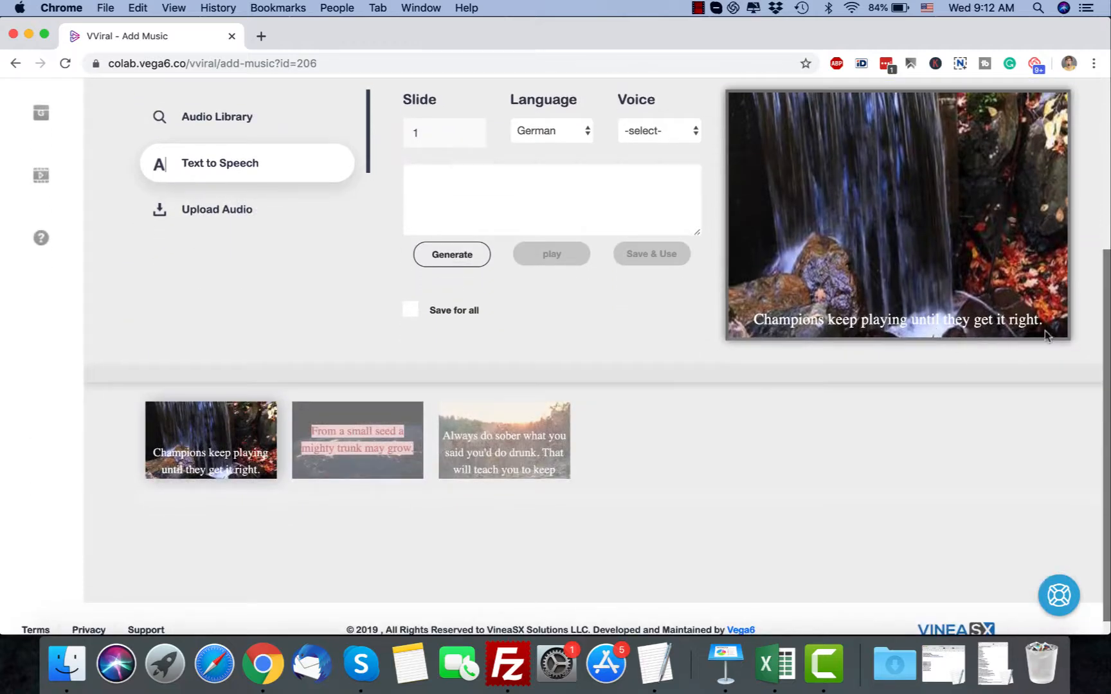
{"action": "left_click_drag", "start_coordinate": [1045, 317], "coordinate": [752, 324]}
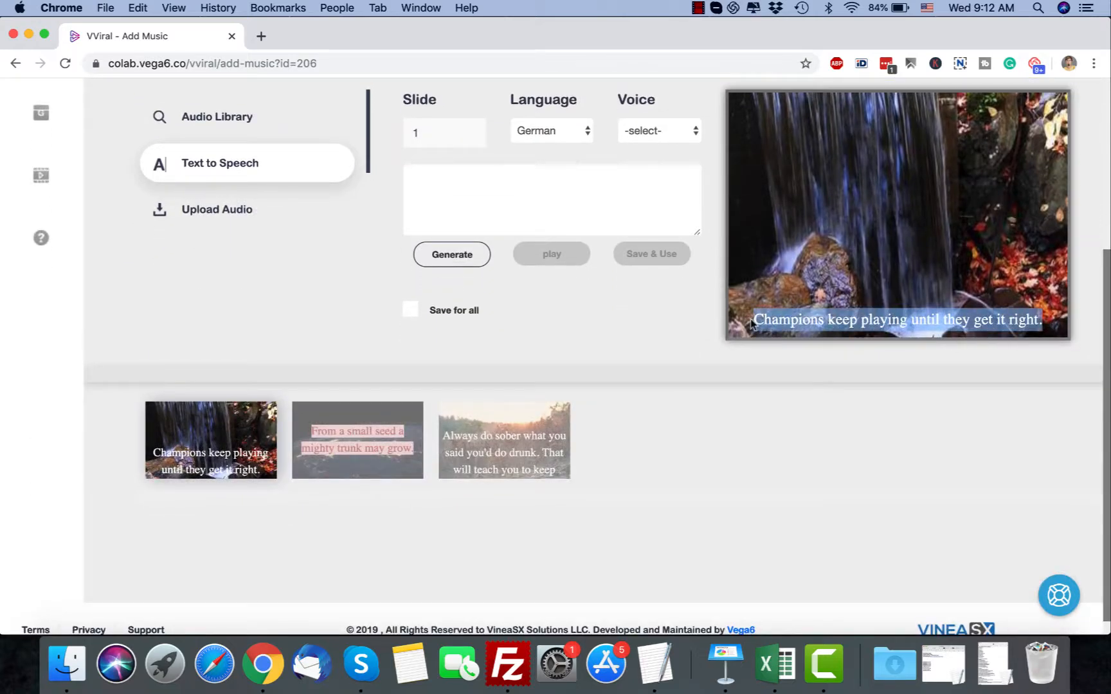
{"action": "key", "text": "super+c"}
{"action": "left_click", "coordinate": [563, 192]}
{"action": "key", "text": "super+v"}
{"action": "left_click", "coordinate": [467, 252]}
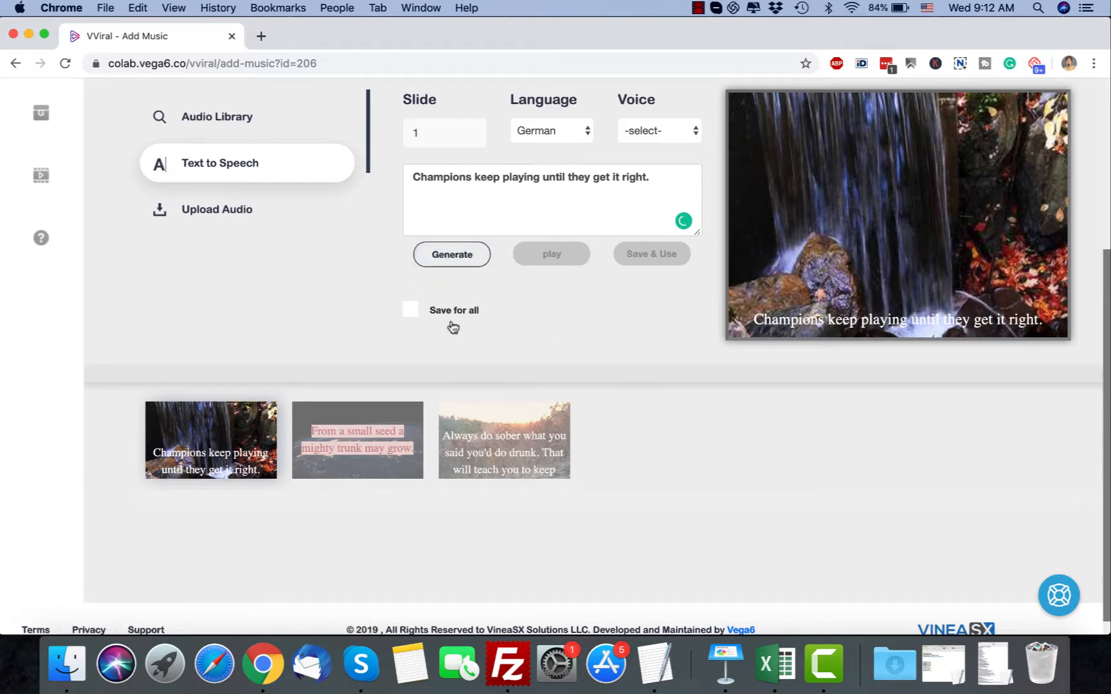
Switch the text-to-speech settings to slide 2 and select its quote text in the preview
{"action": "scroll", "coordinate": [812, 357], "scroll_direction": "up", "scroll_amount": 5}
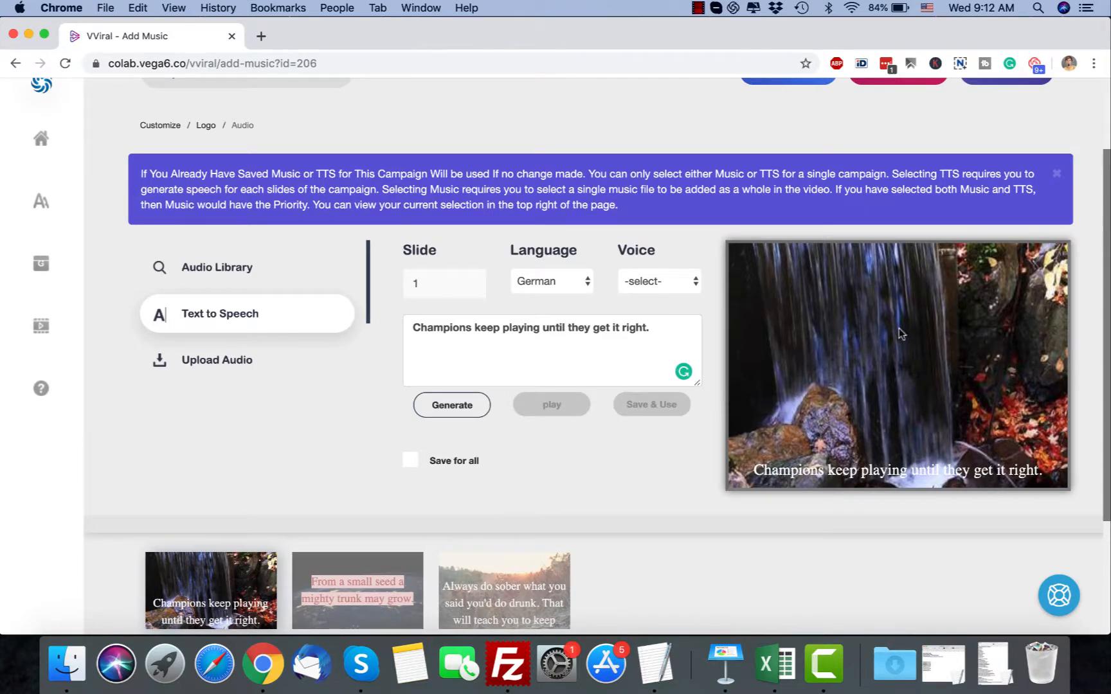
{"action": "left_click", "coordinate": [347, 589]}
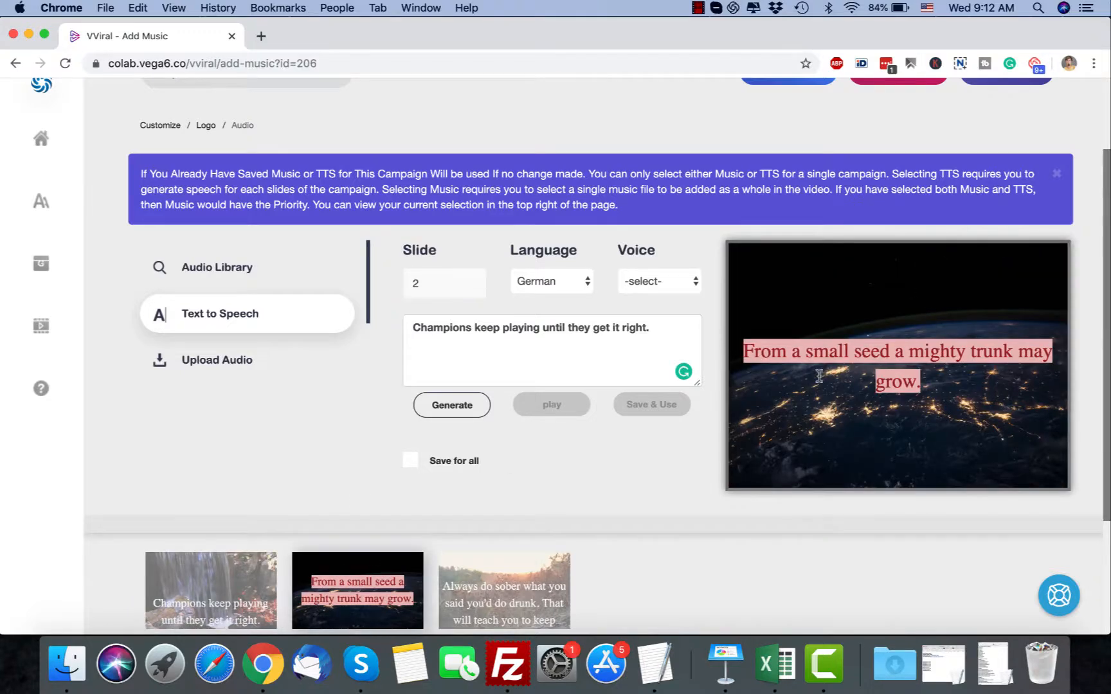
{"action": "left_click_drag", "start_coordinate": [905, 379], "coordinate": [710, 344]}
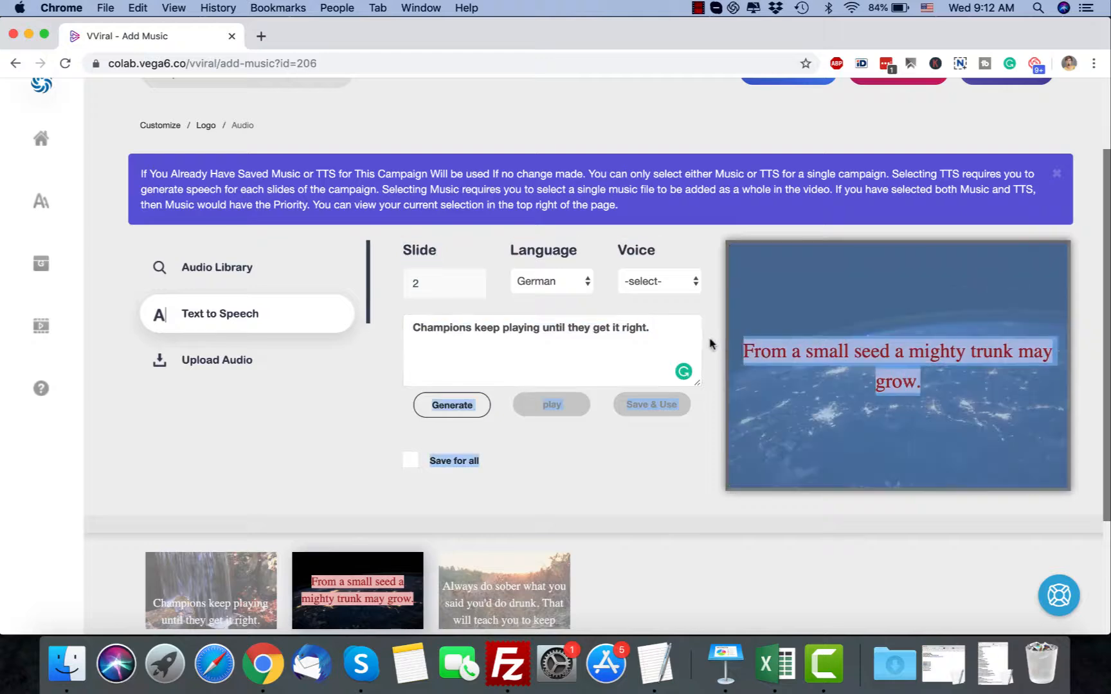
{"action": "left_click", "coordinate": [722, 345]}
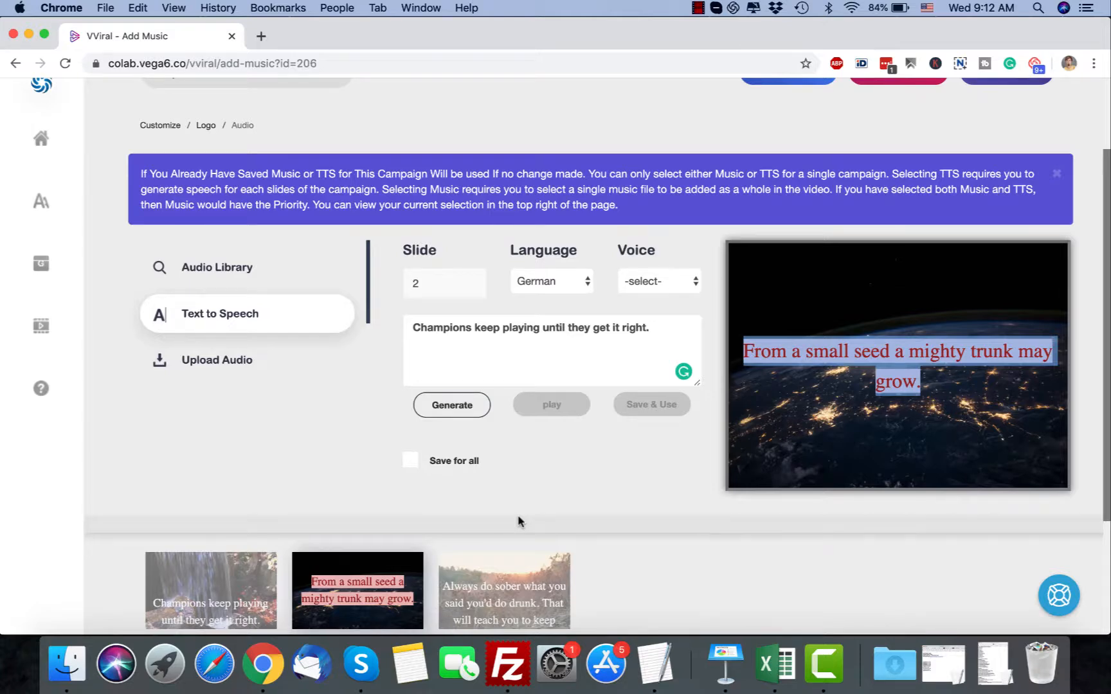
Revisit the audio library, then return to text to speech and switch to slide 3
{"action": "left_click", "coordinate": [235, 266]}
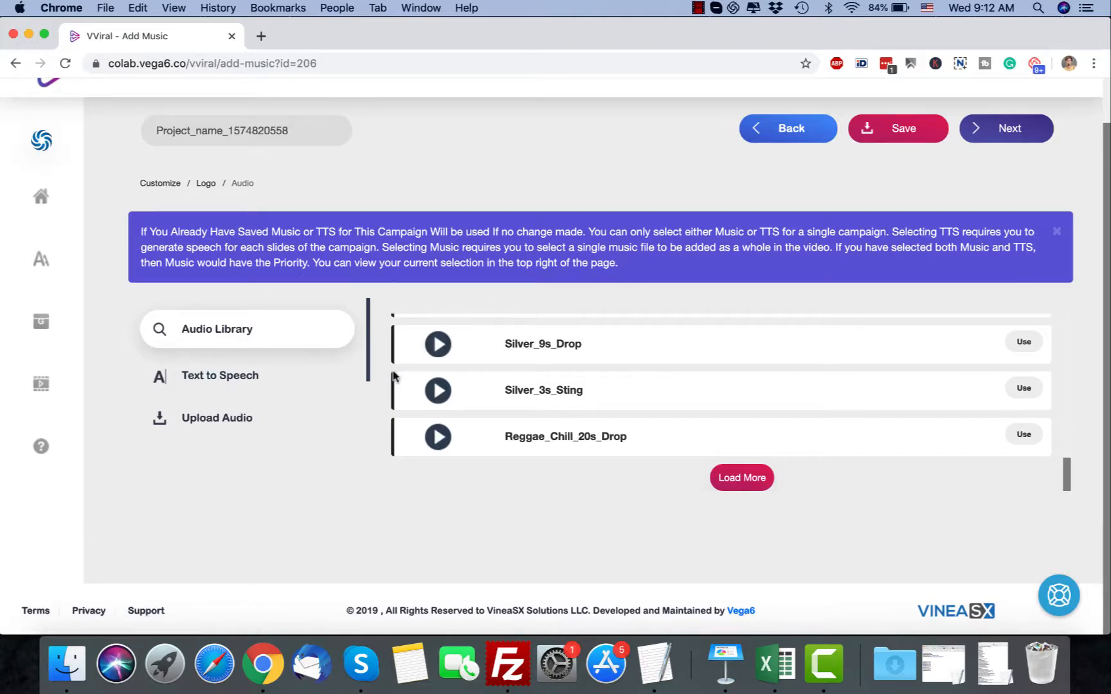
{"action": "left_click", "coordinate": [295, 376]}
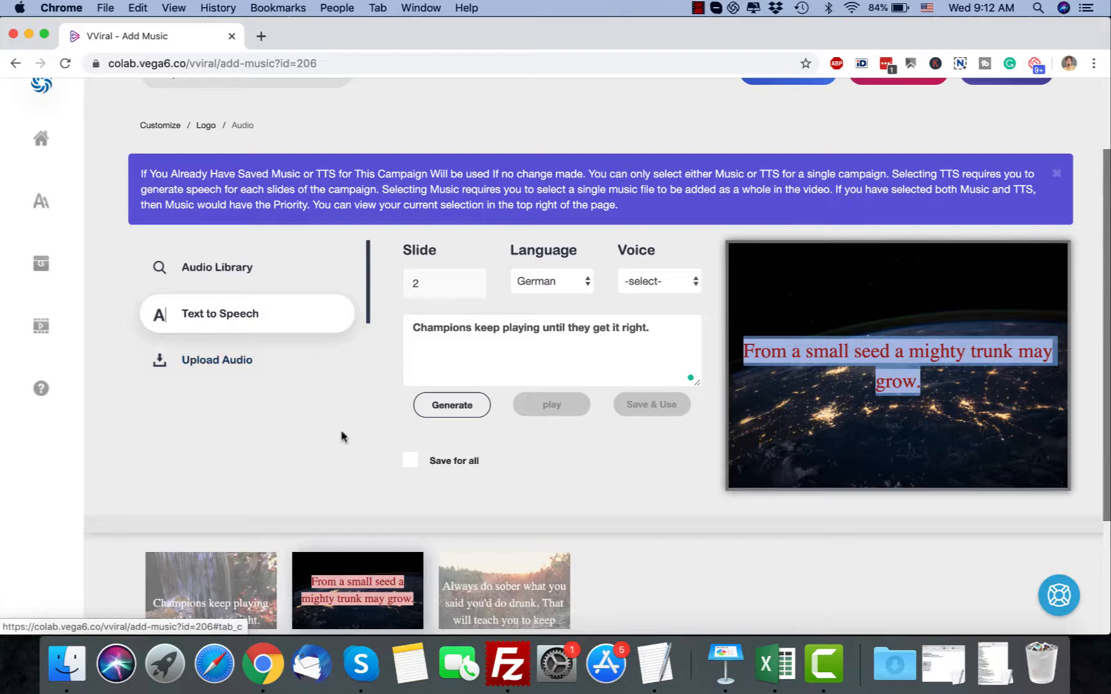
{"action": "scroll", "coordinate": [341, 436], "scroll_direction": "down", "scroll_amount": 3}
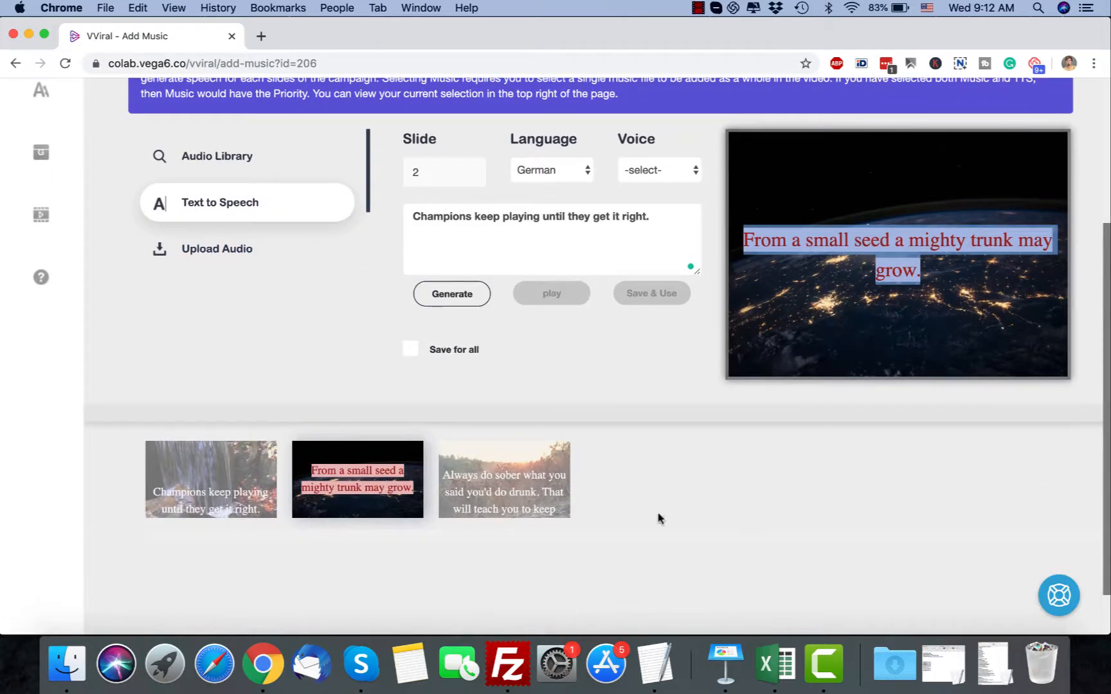
{"action": "left_click", "coordinate": [521, 499]}
{"action": "scroll", "coordinate": [611, 378], "scroll_direction": "up", "scroll_amount": 3}
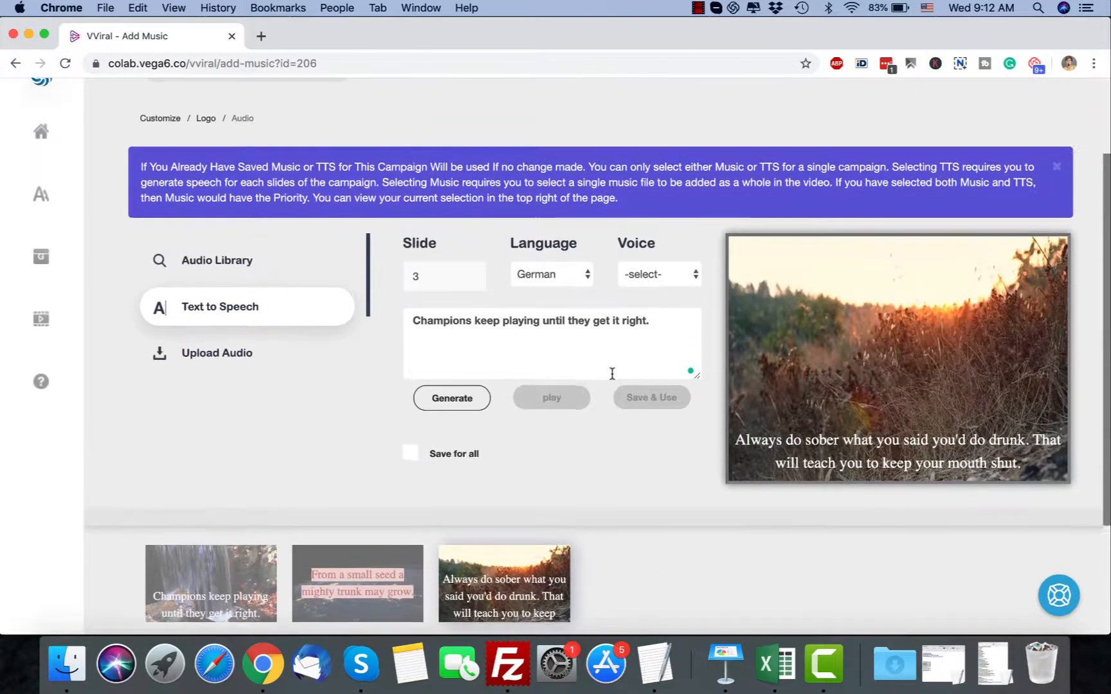
{"action": "scroll", "coordinate": [611, 374], "scroll_direction": "up", "scroll_amount": 3}
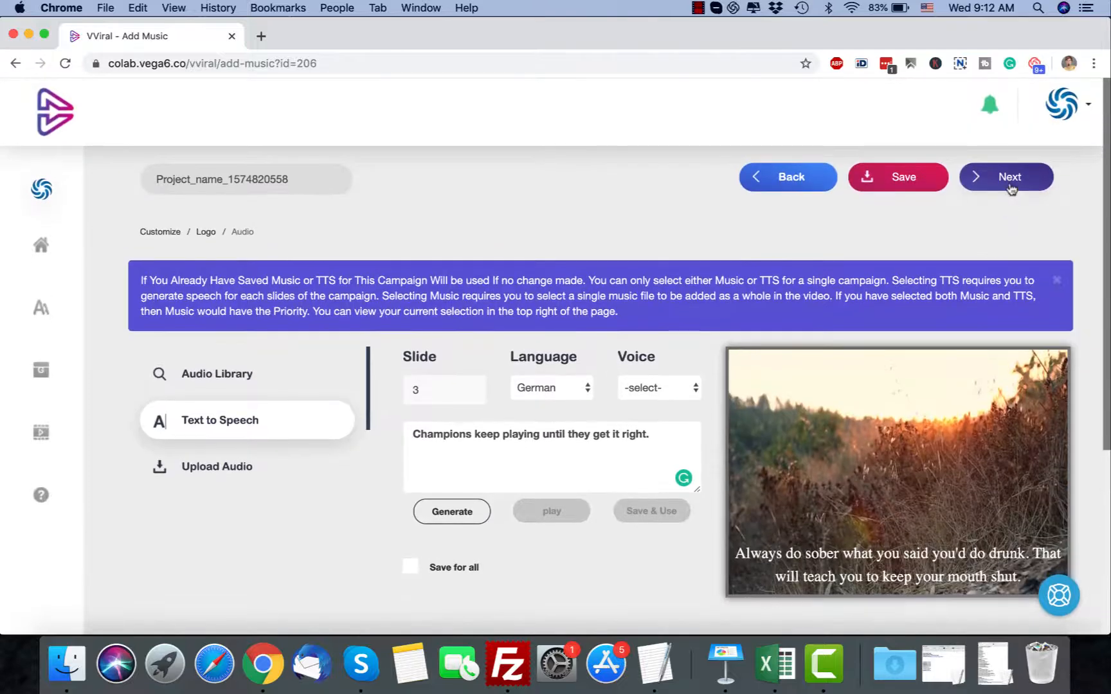
Proceed to the video output settings and set the output quality to 1080p
{"action": "left_click", "coordinate": [1008, 182]}
{"action": "left_click", "coordinate": [459, 196]}
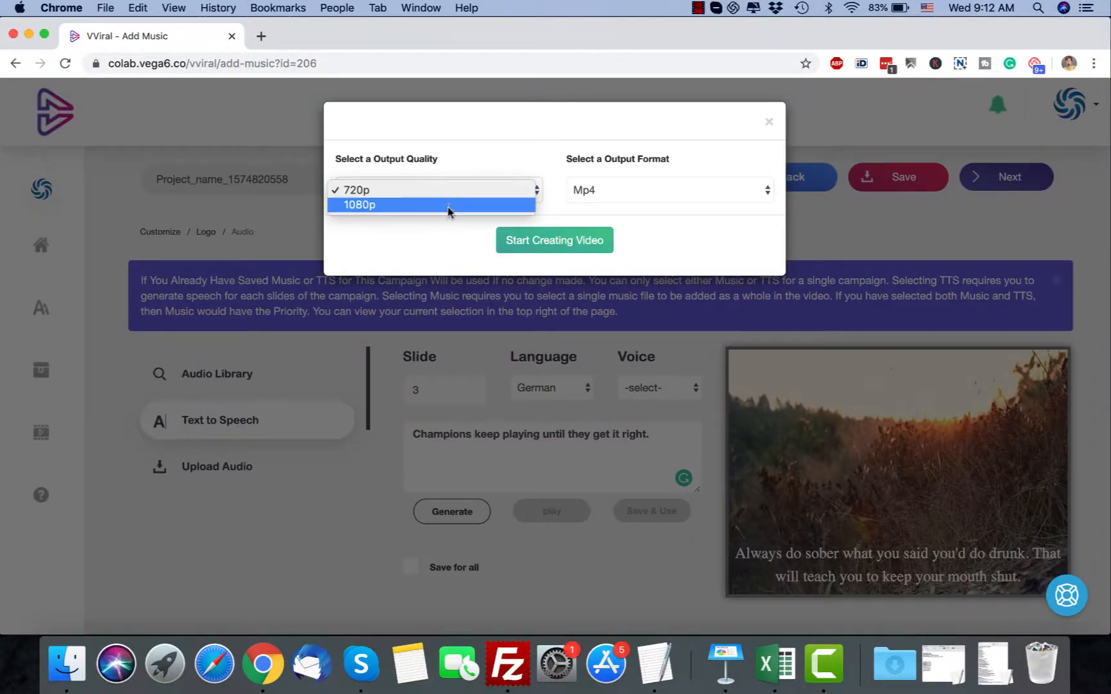
{"action": "left_click", "coordinate": [442, 236]}
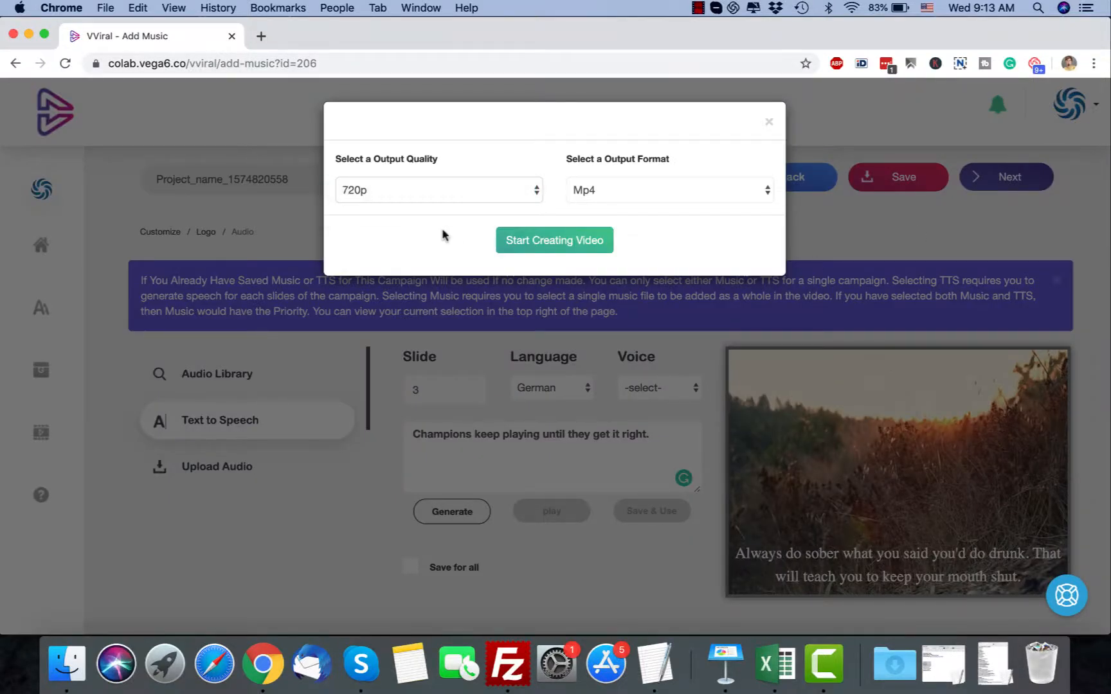
{"action": "left_click", "coordinate": [360, 196]}
{"action": "left_click", "coordinate": [388, 205]}
{"action": "left_click", "coordinate": [413, 192]}
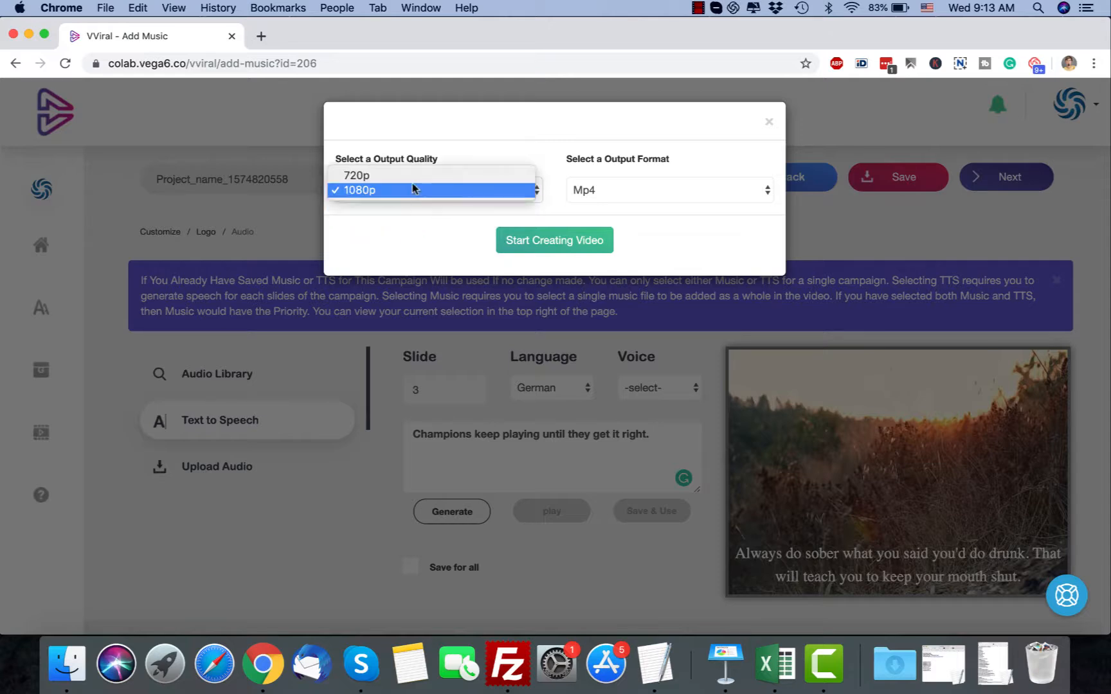
{"action": "left_click", "coordinate": [413, 190]}
Keep Mp4 as the output format, start creating the video and check its entry in the campaign data
{"action": "left_click", "coordinate": [619, 190]}
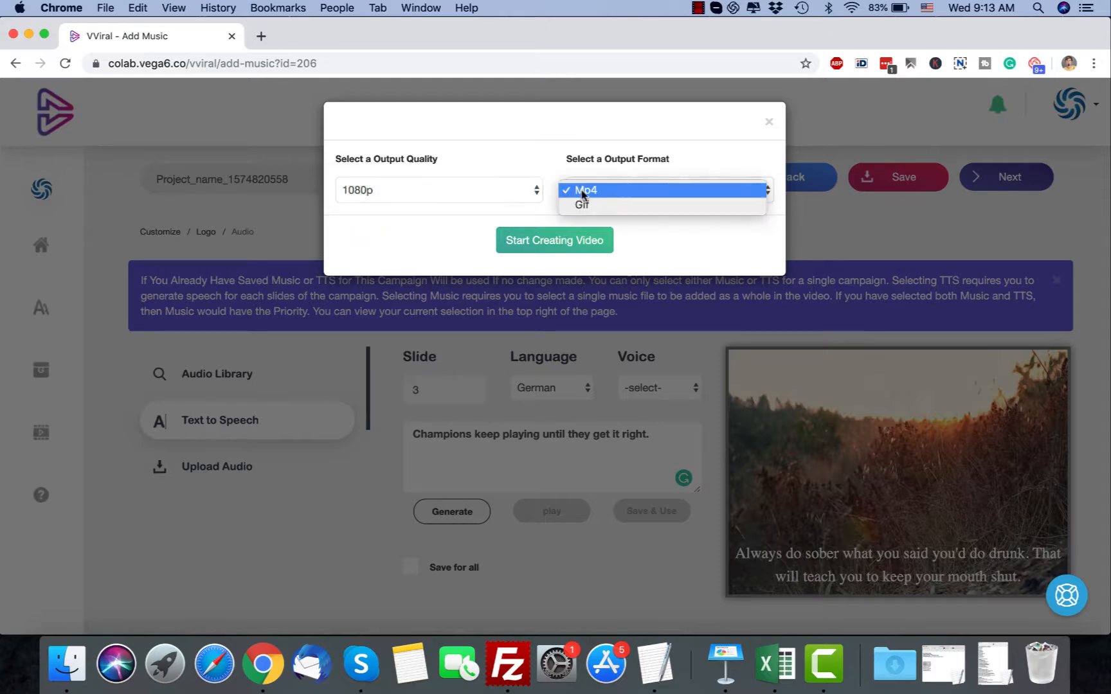
{"action": "left_click", "coordinate": [663, 241]}
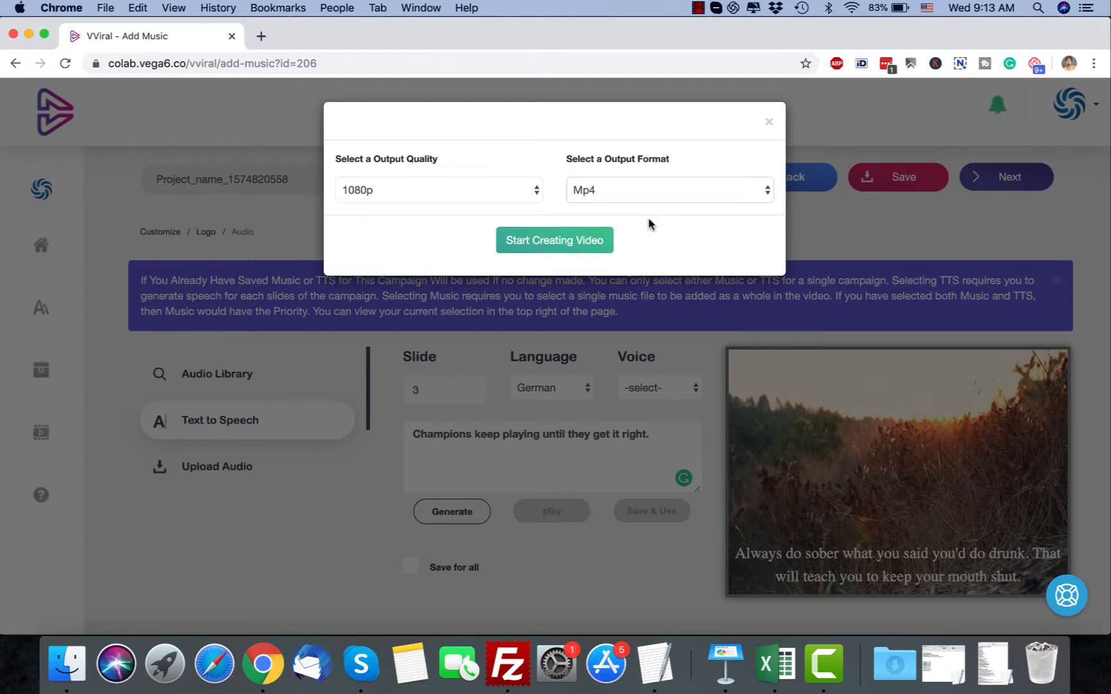
{"action": "left_click", "coordinate": [564, 246]}
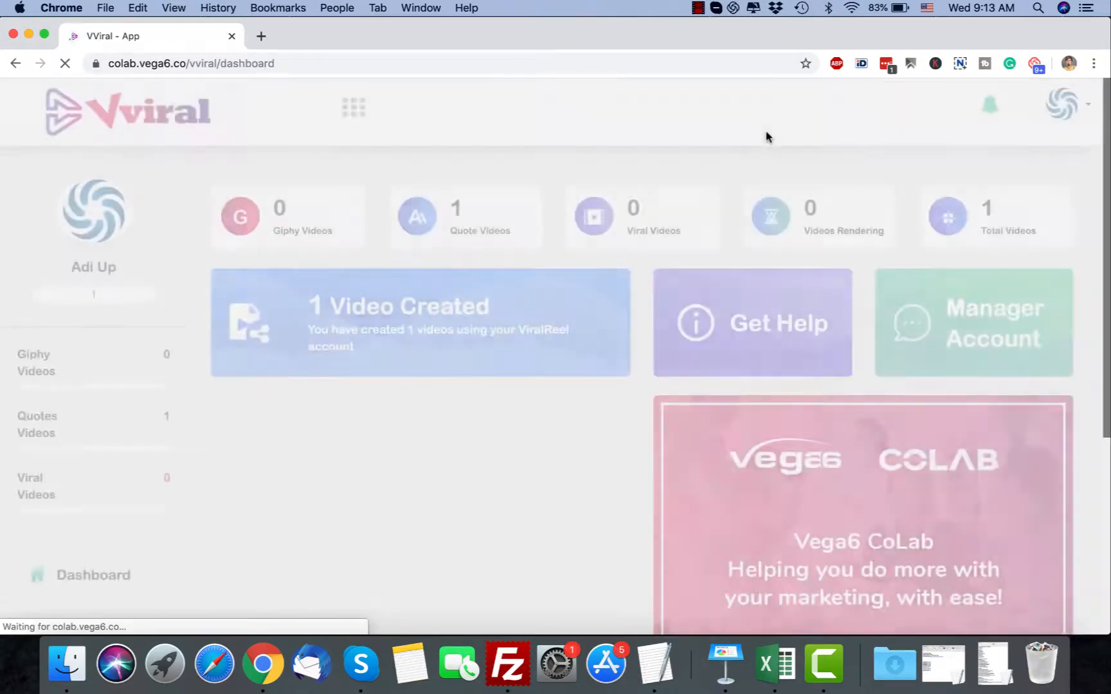
{"action": "scroll", "coordinate": [763, 136], "scroll_direction": "down", "scroll_amount": 5}
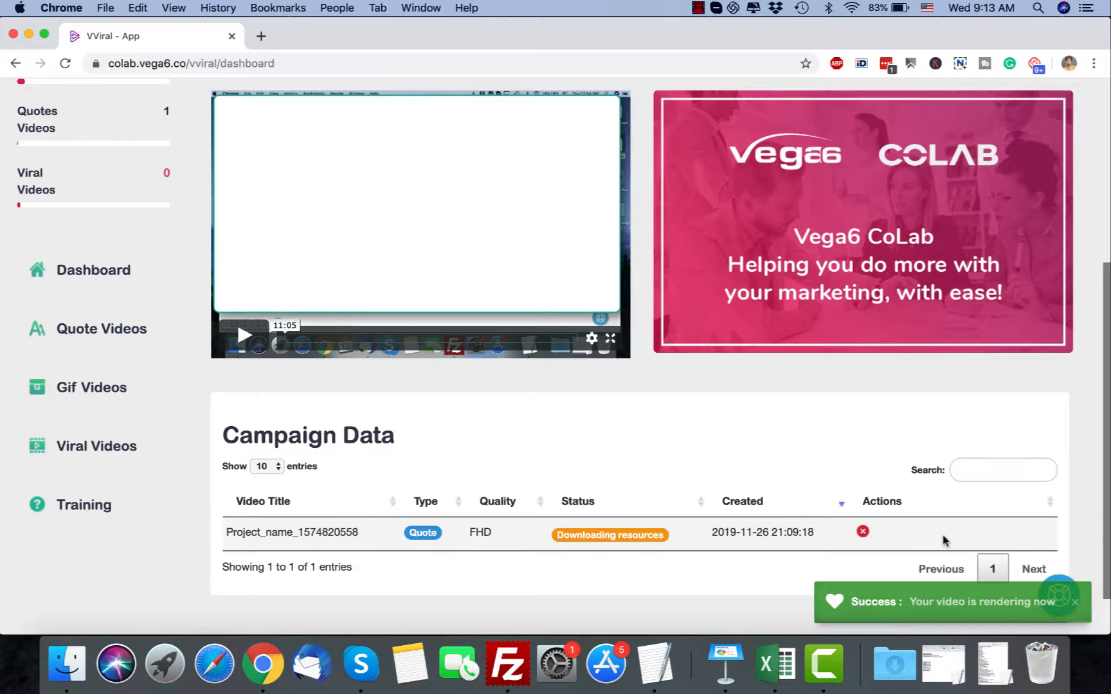
Create a GIF video campaign with the niche keyword cats and 3 slides, and proceed to its customization
{"action": "left_click", "coordinate": [1073, 604]}
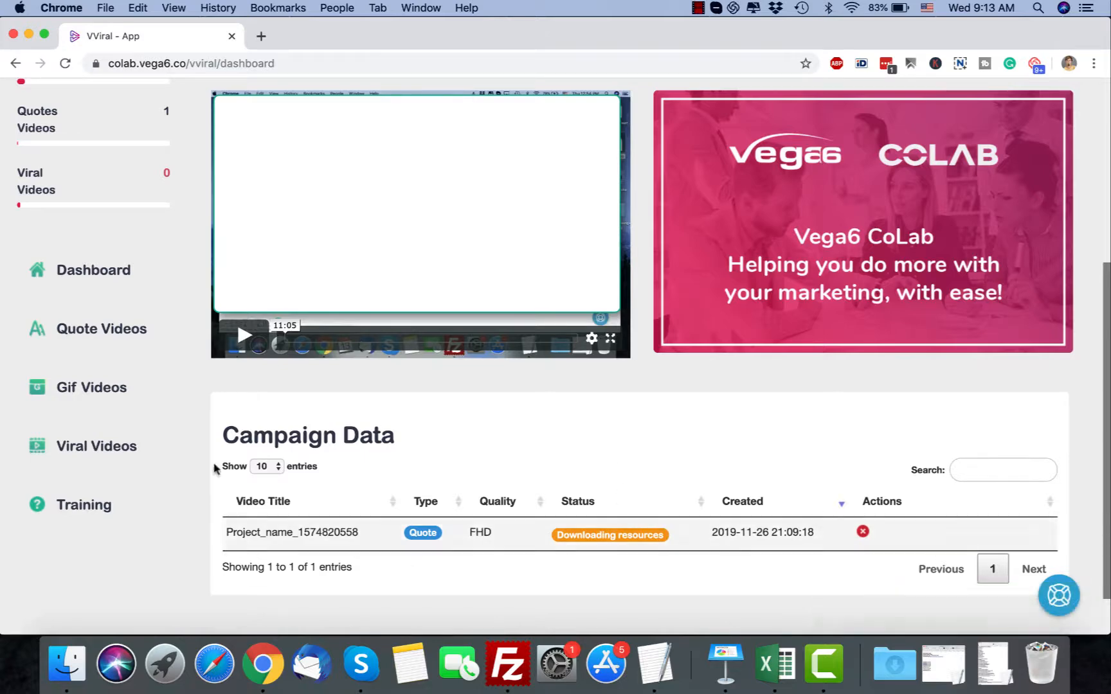
{"action": "left_click", "coordinate": [131, 396]}
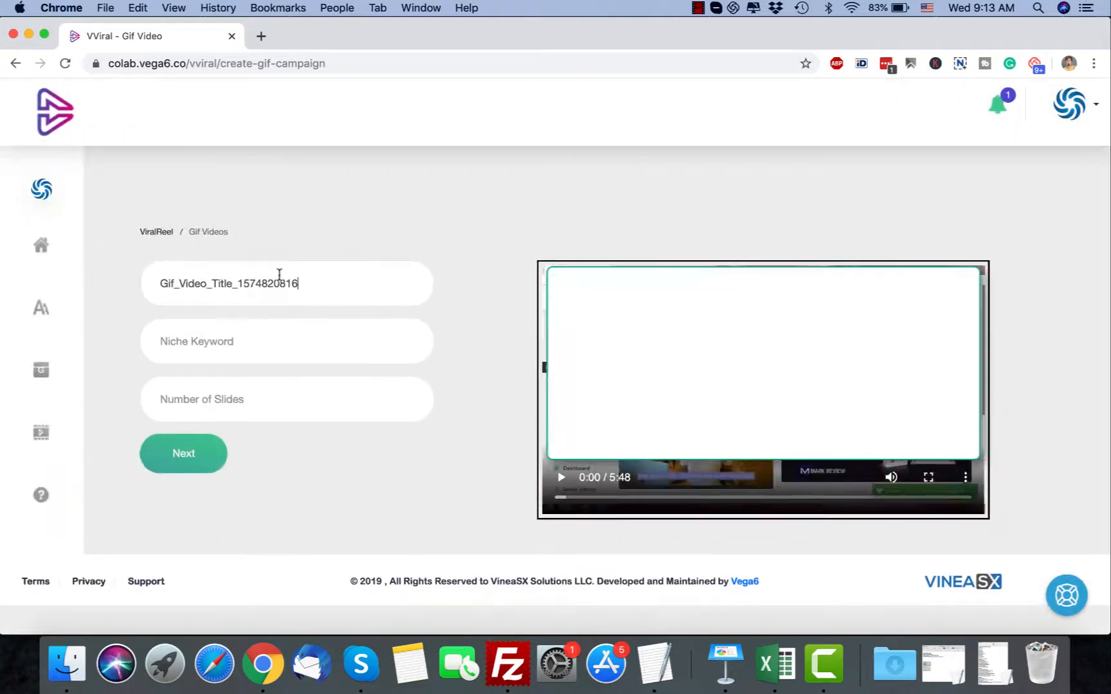
{"action": "left_click", "coordinate": [290, 334]}
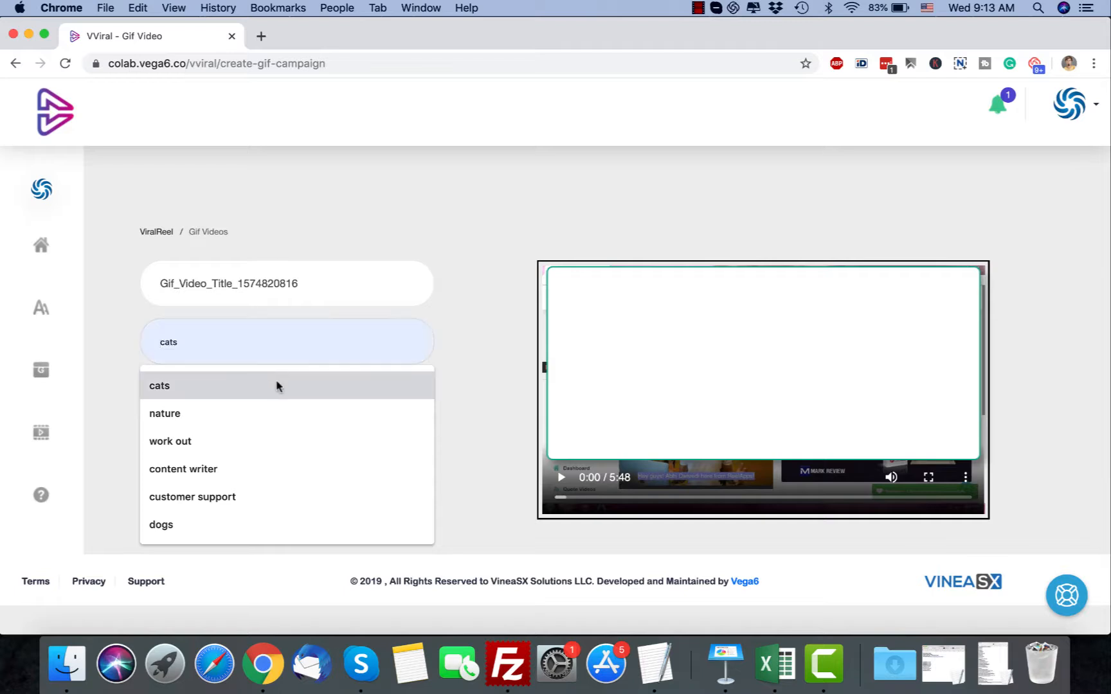
{"action": "left_click", "coordinate": [277, 385]}
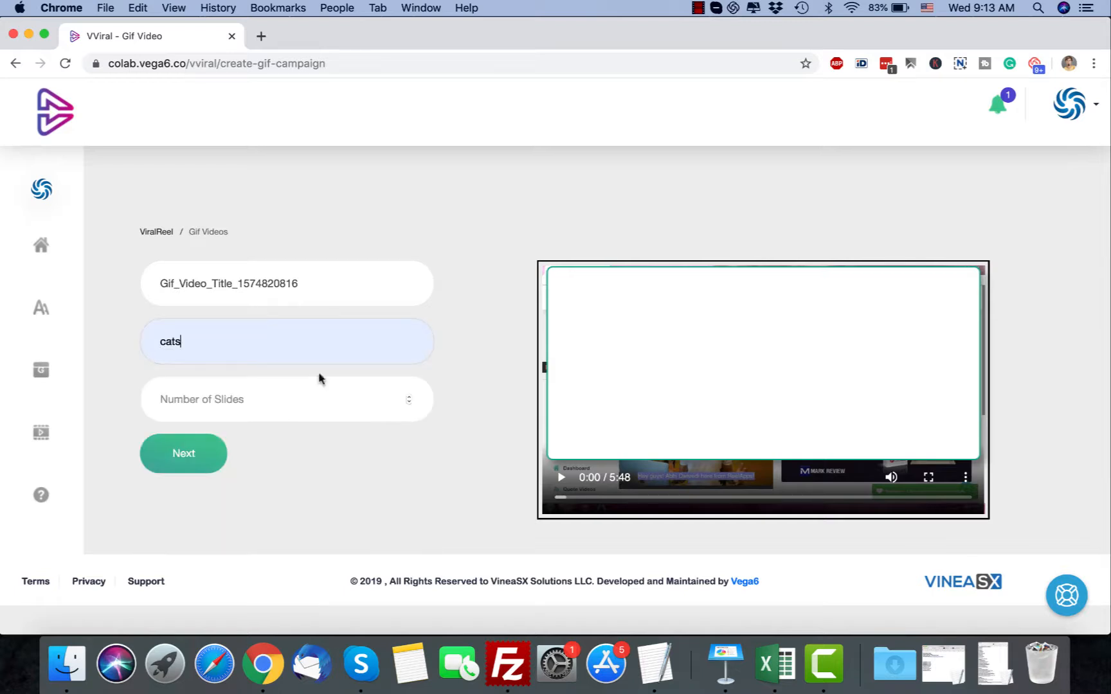
{"action": "left_click", "coordinate": [370, 411]}
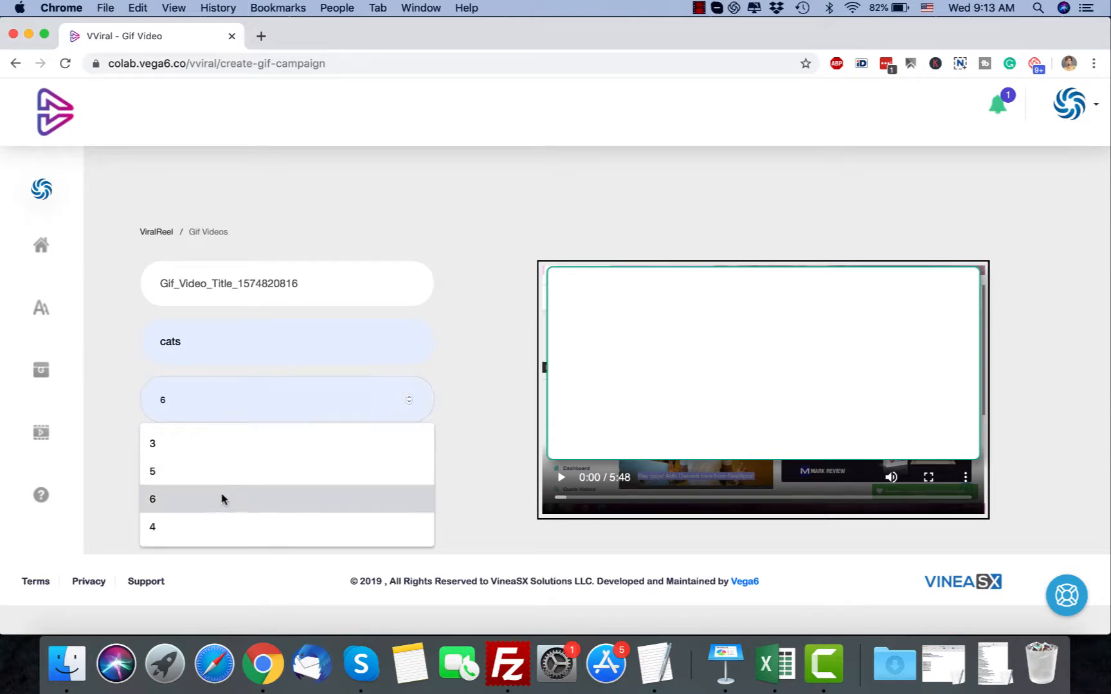
{"action": "left_click", "coordinate": [228, 443]}
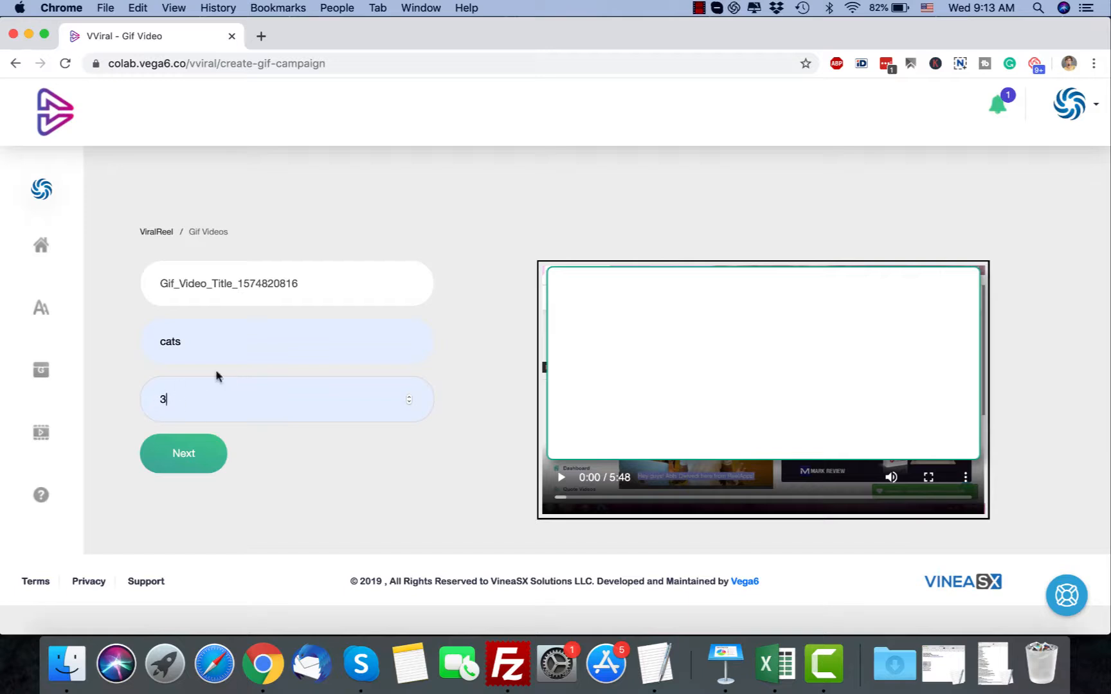
{"action": "left_click", "coordinate": [184, 454]}
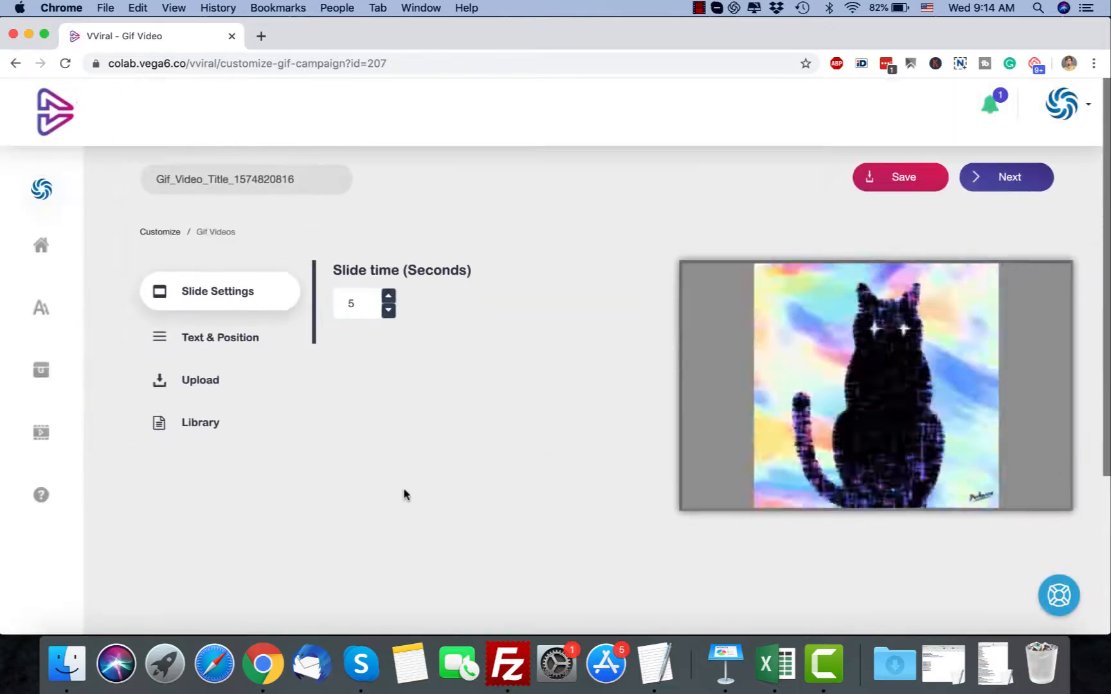
Look through the generated cat GIF slides and select the second slide for editing
{"action": "scroll", "coordinate": [499, 480], "scroll_direction": "down", "scroll_amount": 5}
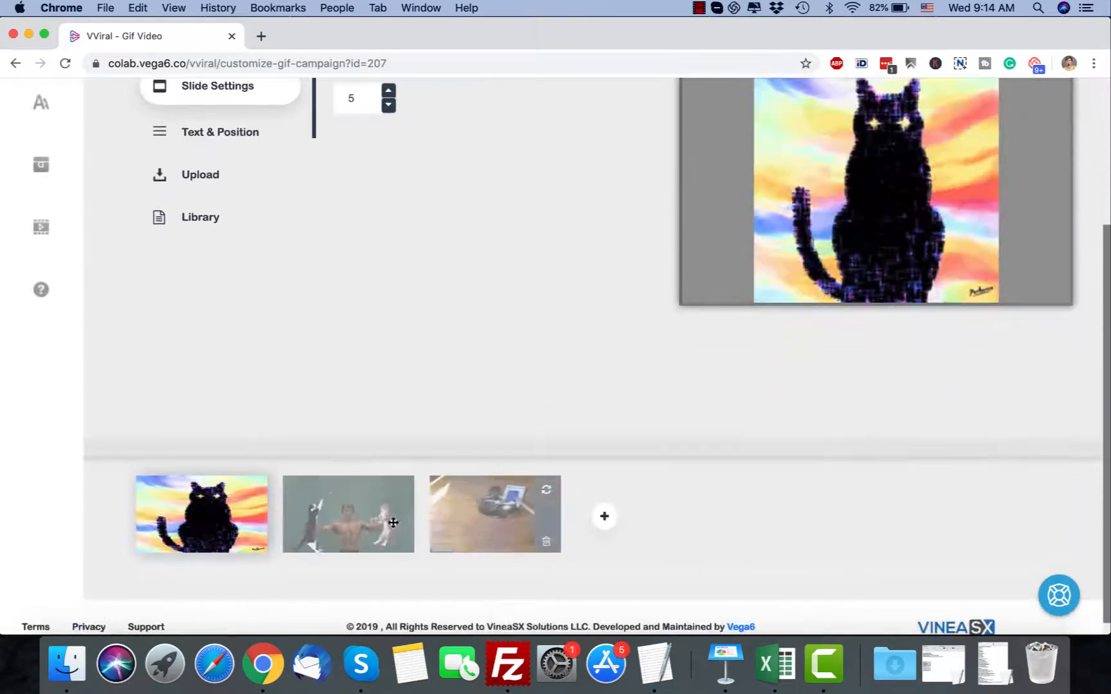
{"action": "left_click", "coordinate": [334, 526]}
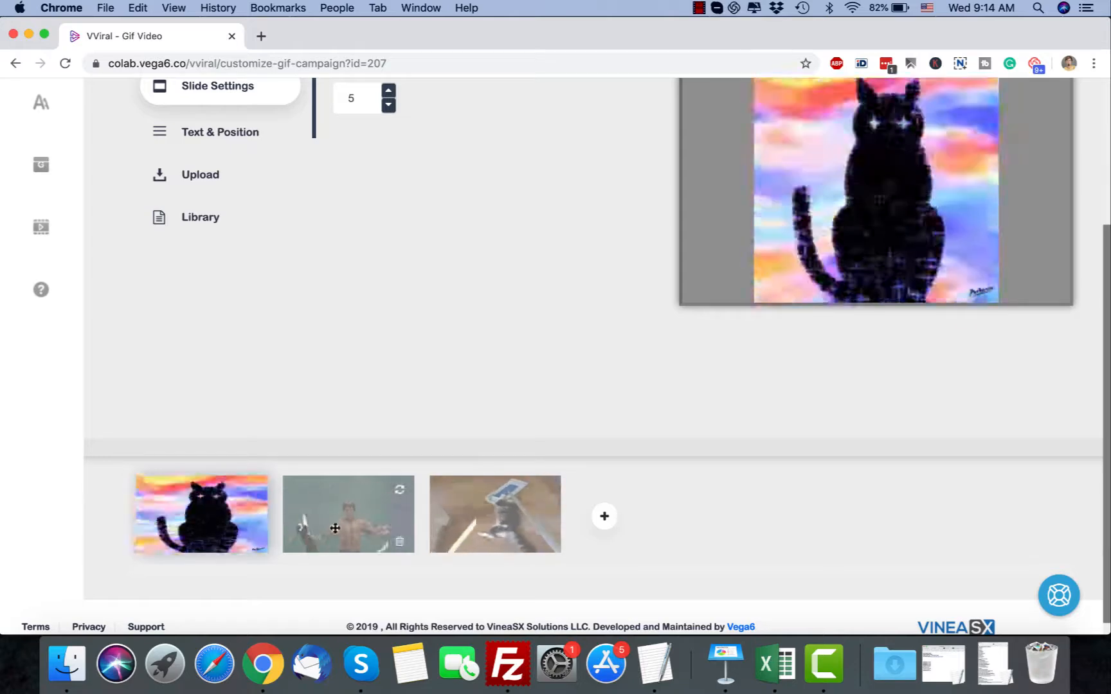
{"action": "left_click", "coordinate": [459, 523]}
{"action": "left_click", "coordinate": [376, 549]}
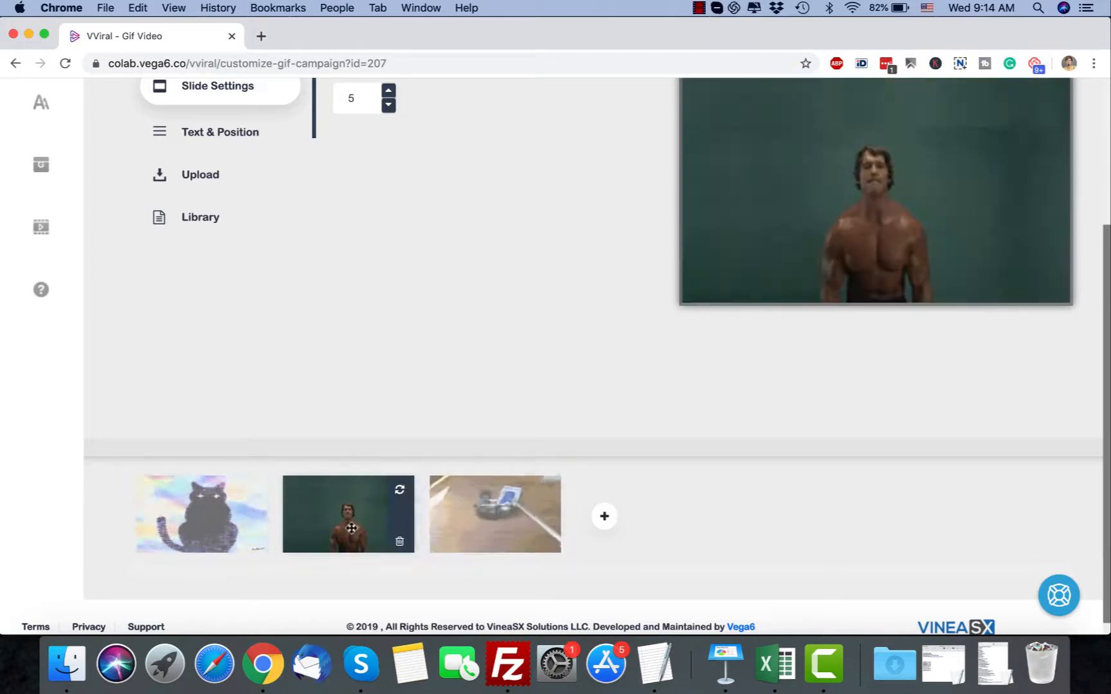
{"action": "scroll", "coordinate": [389, 397], "scroll_direction": "up", "scroll_amount": 4}
{"action": "scroll", "coordinate": [386, 397], "scroll_direction": "down", "scroll_amount": 4}
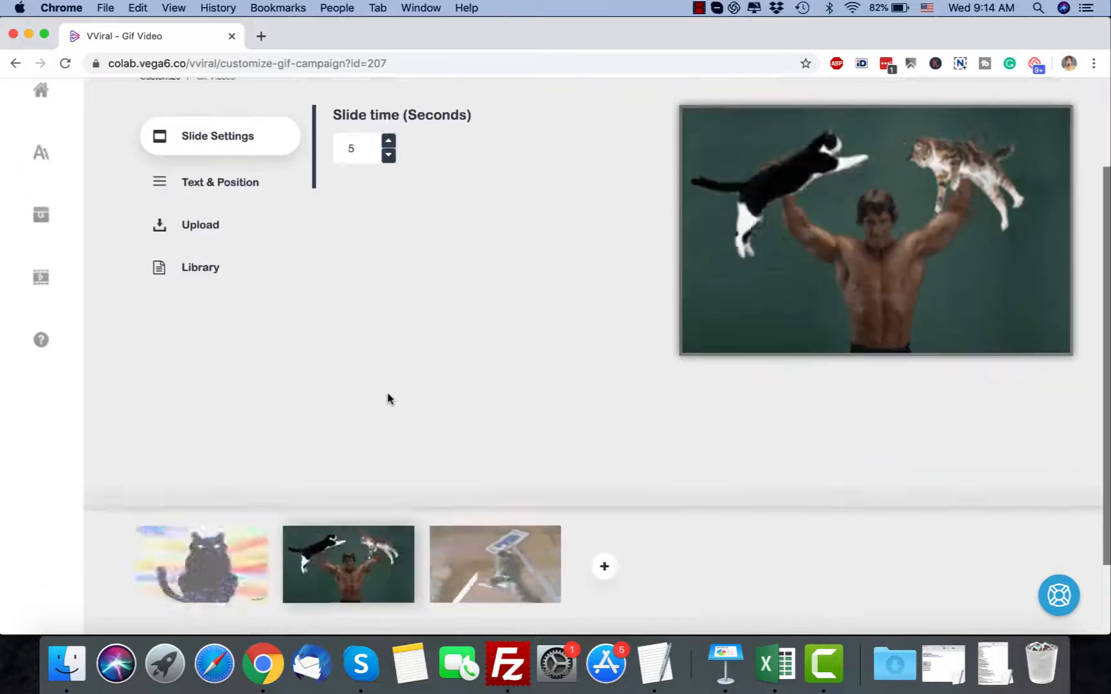
{"action": "scroll", "coordinate": [335, 427], "scroll_direction": "up", "scroll_amount": 4}
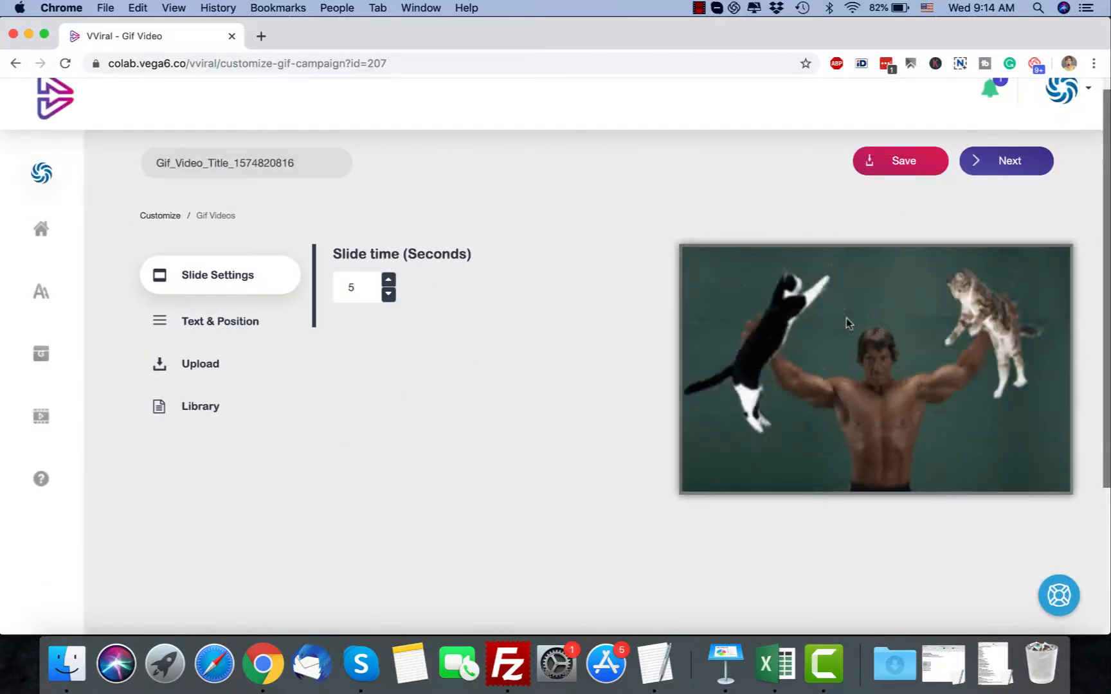
{"action": "left_click", "coordinate": [248, 321]}
{"action": "left_click", "coordinate": [434, 293]}
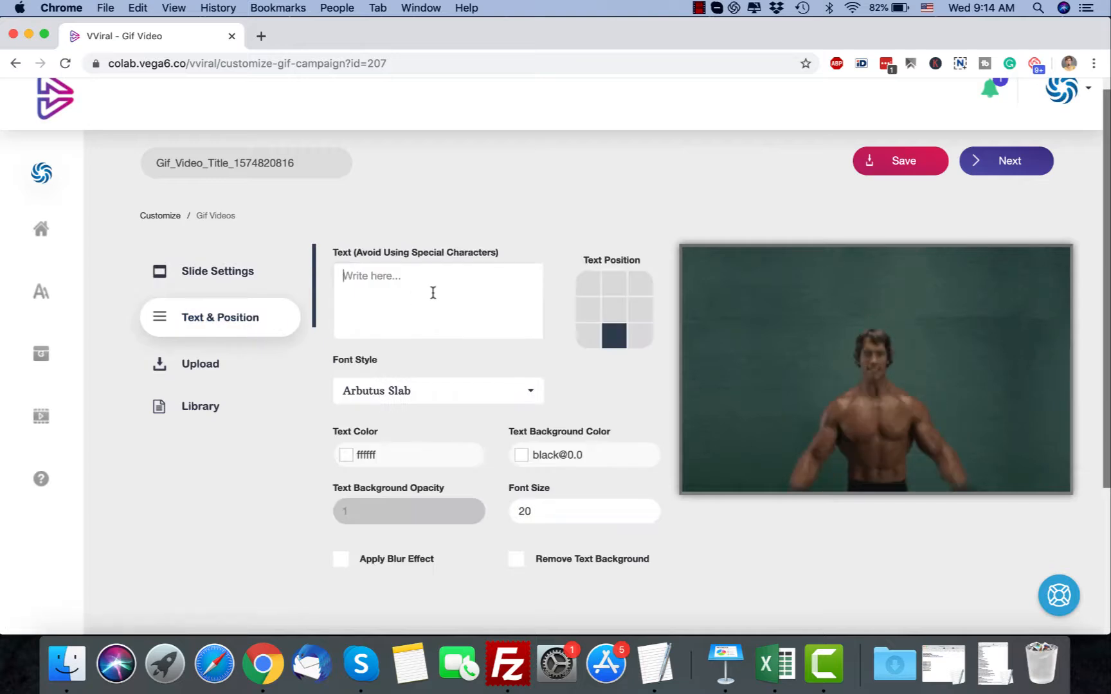
{"action": "type", "text": "www.My"}
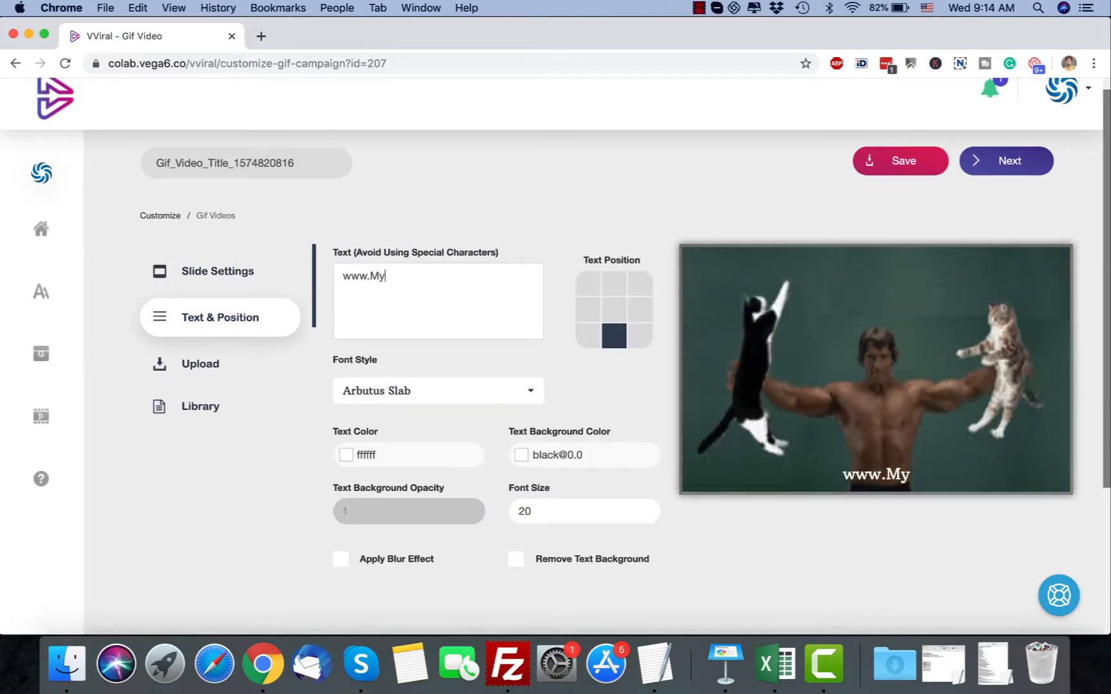
{"action": "type", "text": "eComSttor"}
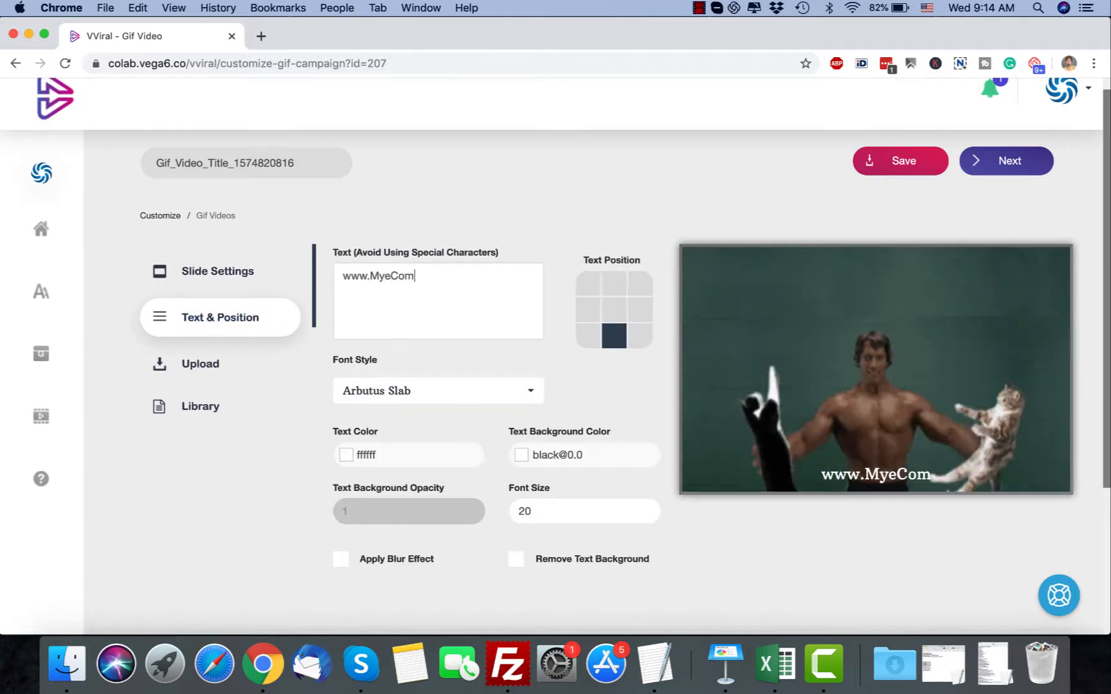
{"action": "key", "text": "BackSpace"}
{"action": "key", "text": "BackSpace"}
{"action": "key", "text": "BackSpace"}
{"action": "type", "text": "ore.com"}
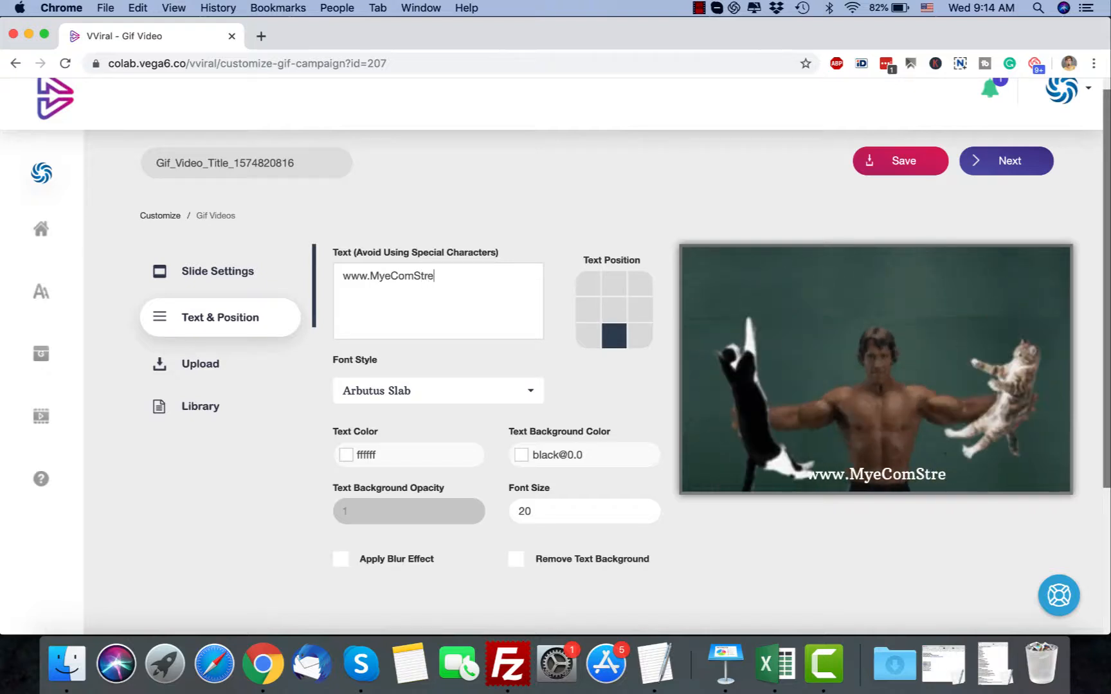
{"action": "left_click", "coordinate": [611, 312]}
{"action": "left_click", "coordinate": [611, 288]}
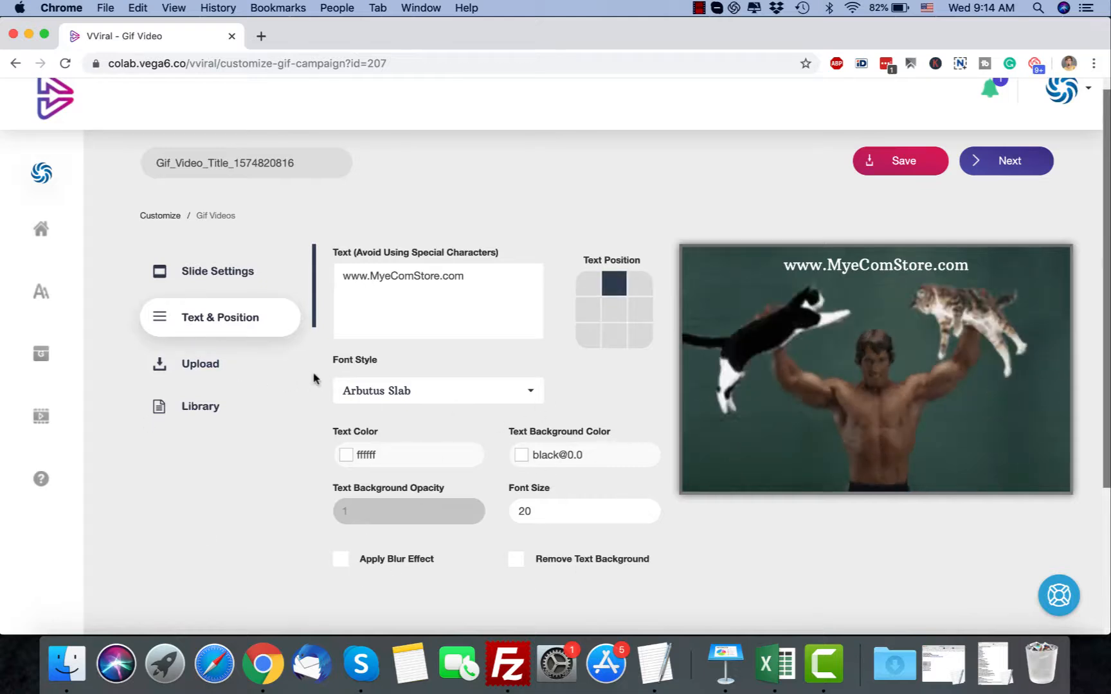
Review the slide's upload and library options, and preview the third GIF slide
{"action": "left_click", "coordinate": [239, 374]}
{"action": "left_click", "coordinate": [238, 413]}
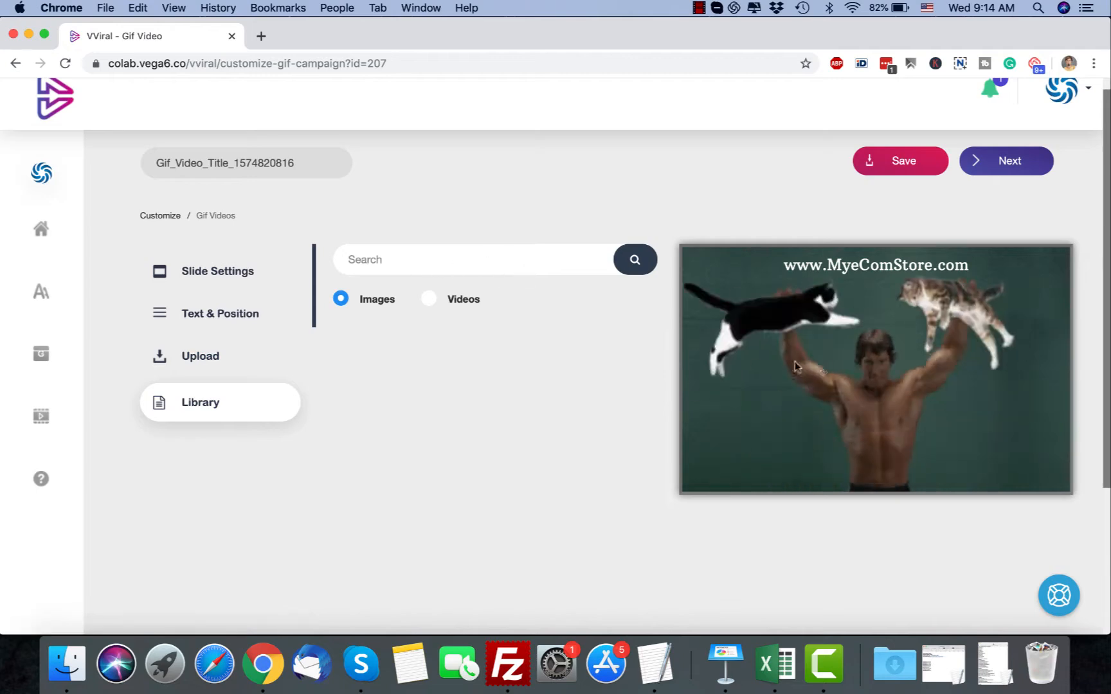
{"action": "scroll", "coordinate": [796, 384], "scroll_direction": "down", "scroll_amount": 5}
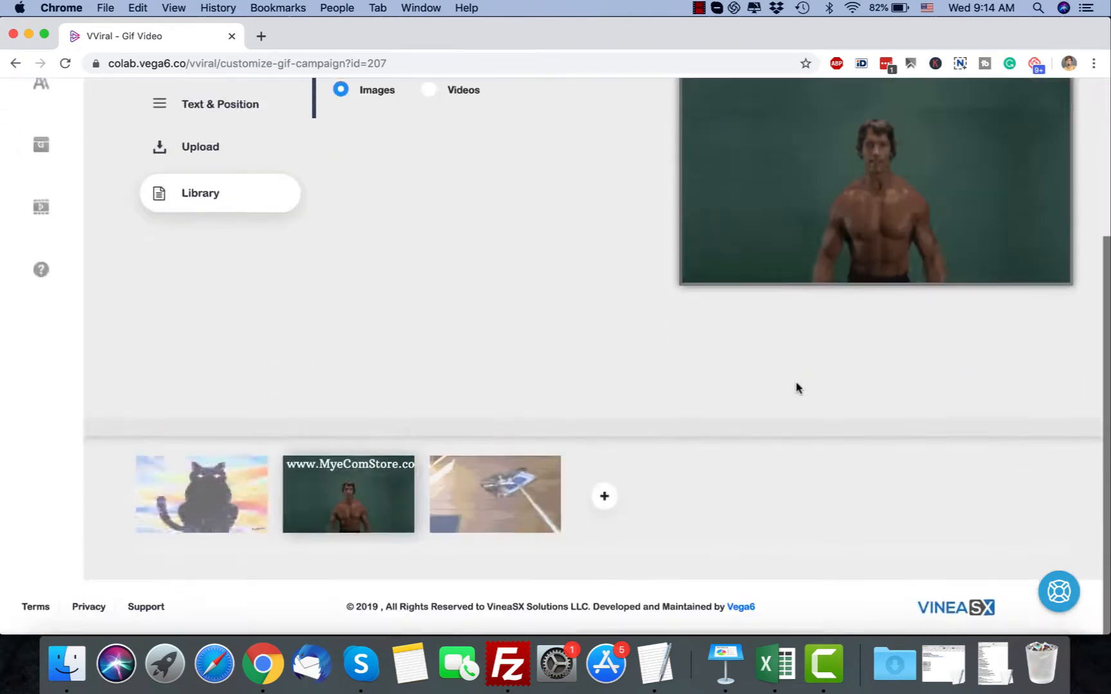
{"action": "left_click", "coordinate": [457, 500]}
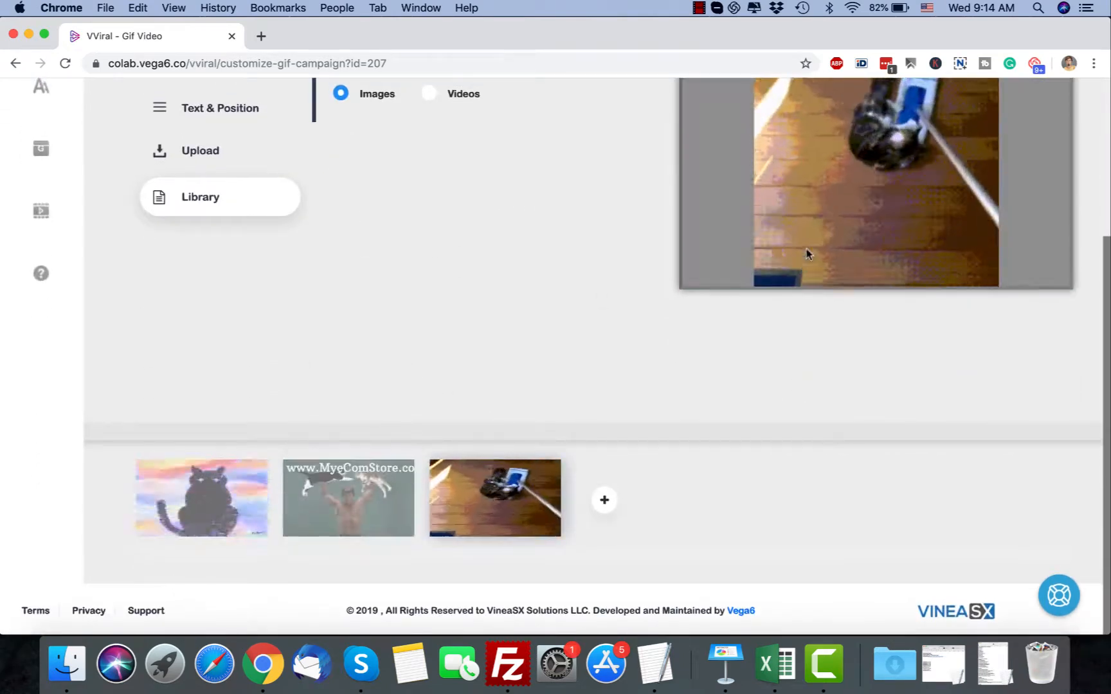
{"action": "scroll", "coordinate": [806, 252], "scroll_direction": "up", "scroll_amount": 5}
Proceed through the logo settings to the audio settings and view the text-to-speech options
{"action": "left_click", "coordinate": [1017, 185]}
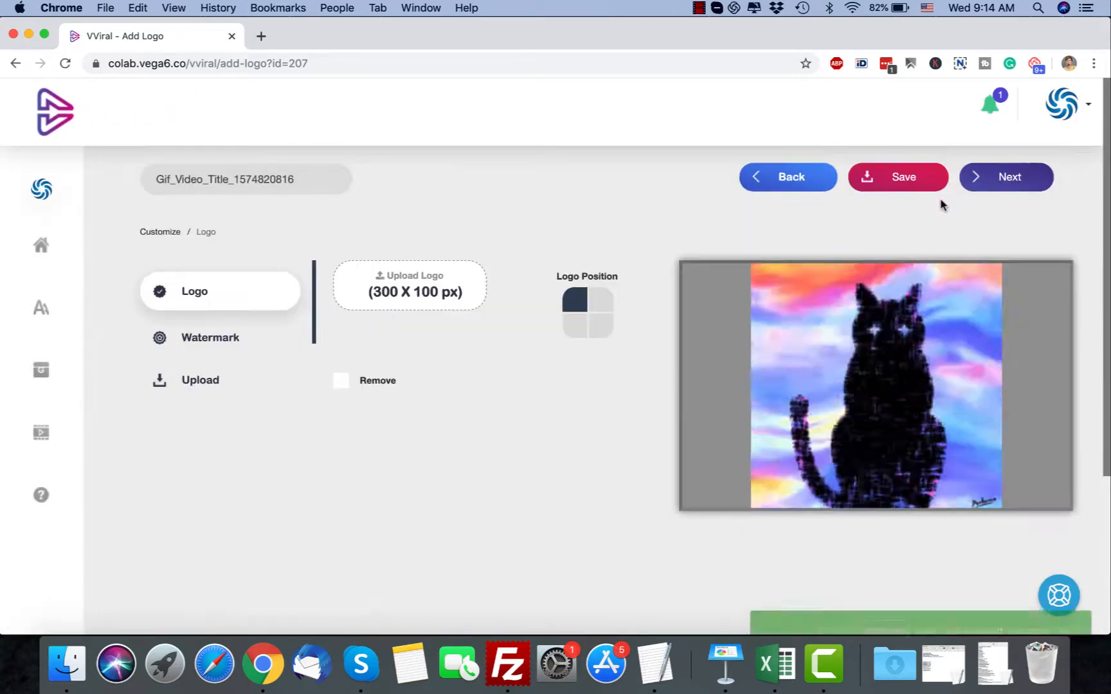
{"action": "scroll", "coordinate": [620, 414], "scroll_direction": "down", "scroll_amount": 3}
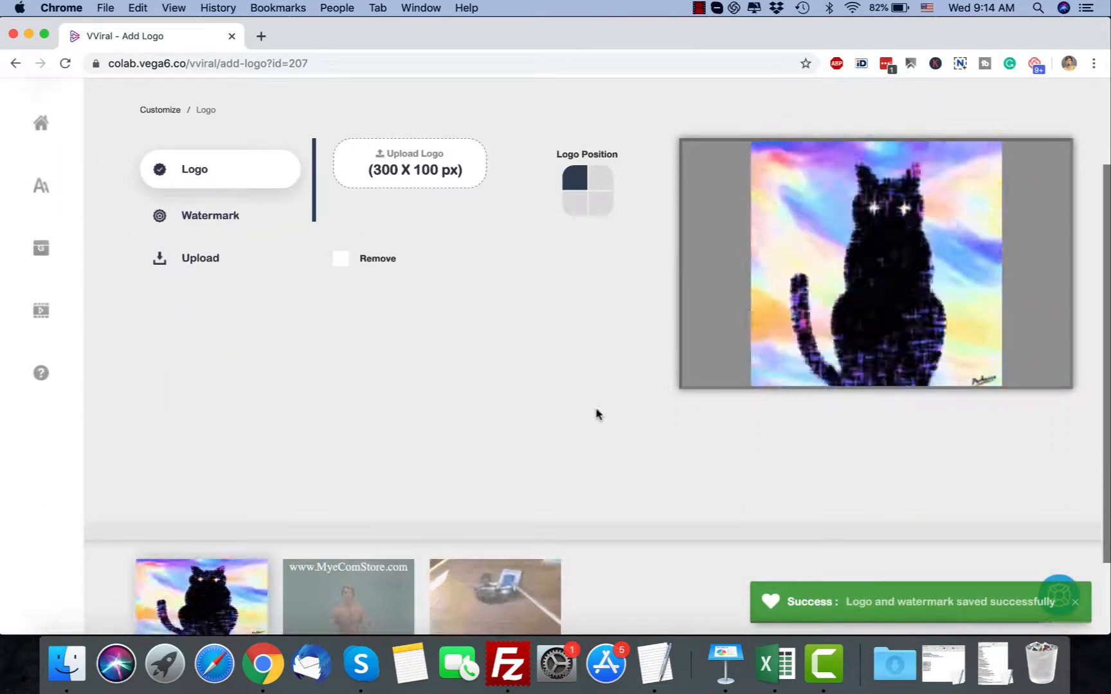
{"action": "scroll", "coordinate": [706, 273], "scroll_direction": "up", "scroll_amount": 3}
{"action": "left_click", "coordinate": [1004, 182]}
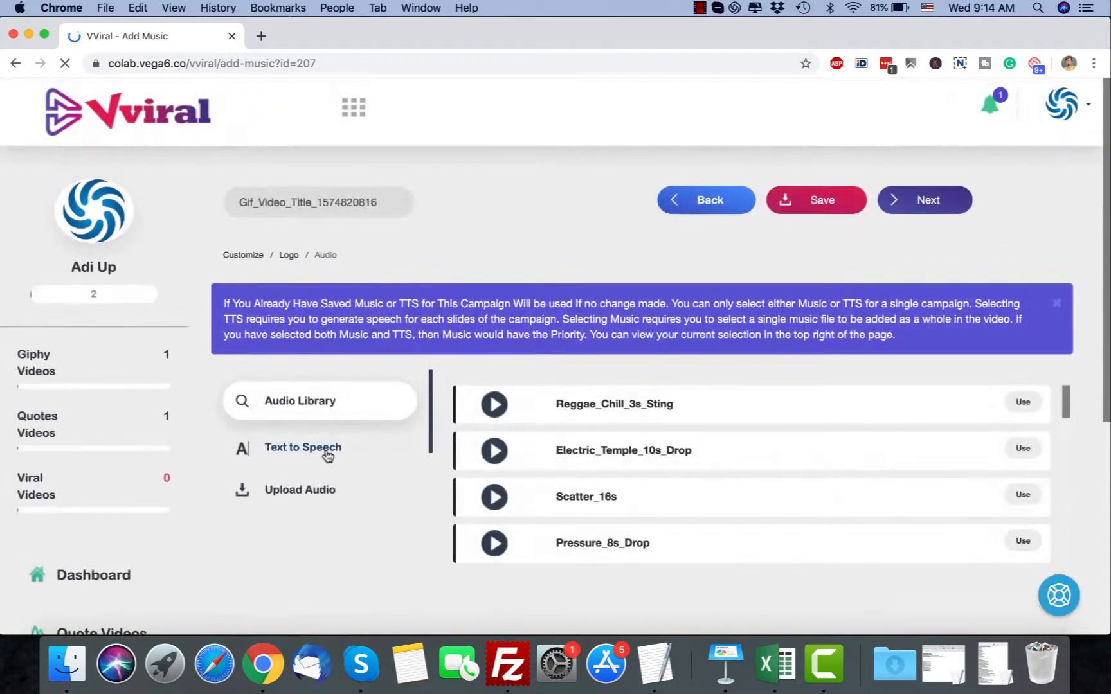
{"action": "left_click", "coordinate": [334, 446]}
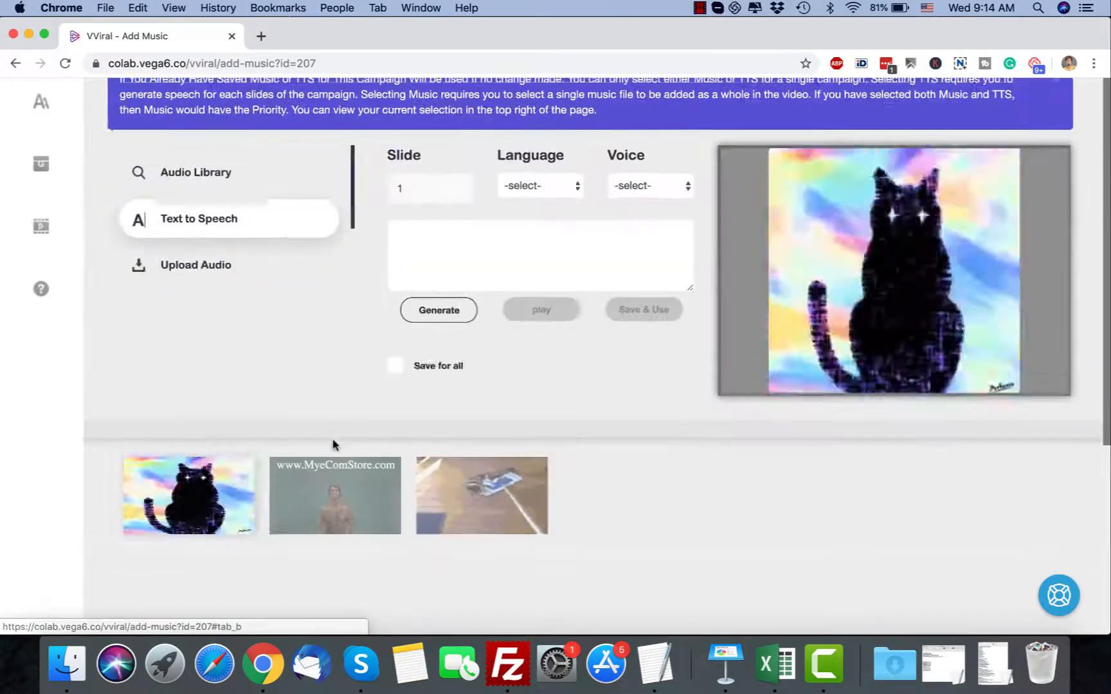
{"action": "scroll", "coordinate": [322, 362], "scroll_direction": "up", "scroll_amount": 5}
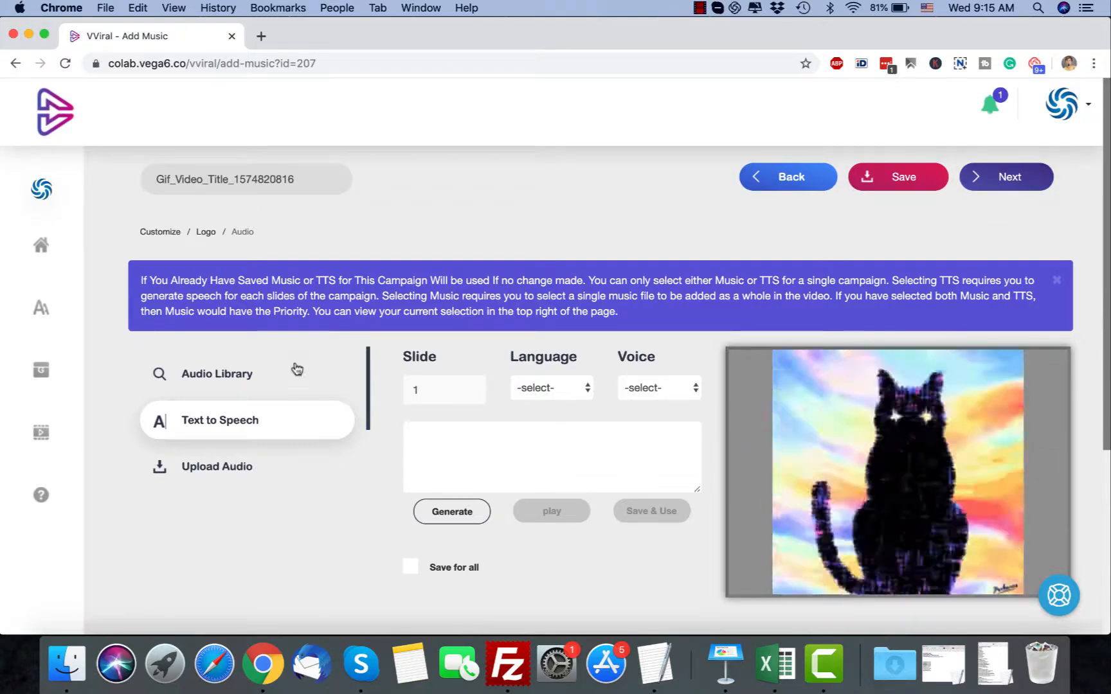
{"action": "scroll", "coordinate": [295, 367], "scroll_direction": "down", "scroll_amount": 3}
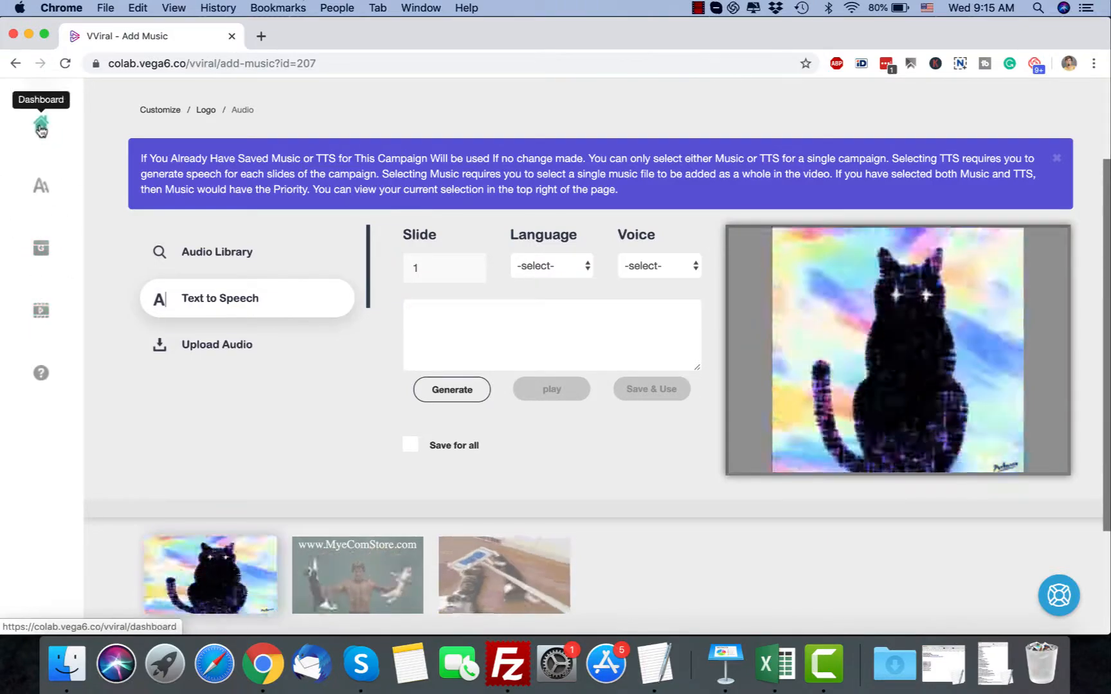
Return to the dashboard, check the campaign data and start a new viral video campaign
{"action": "left_click", "coordinate": [41, 127]}
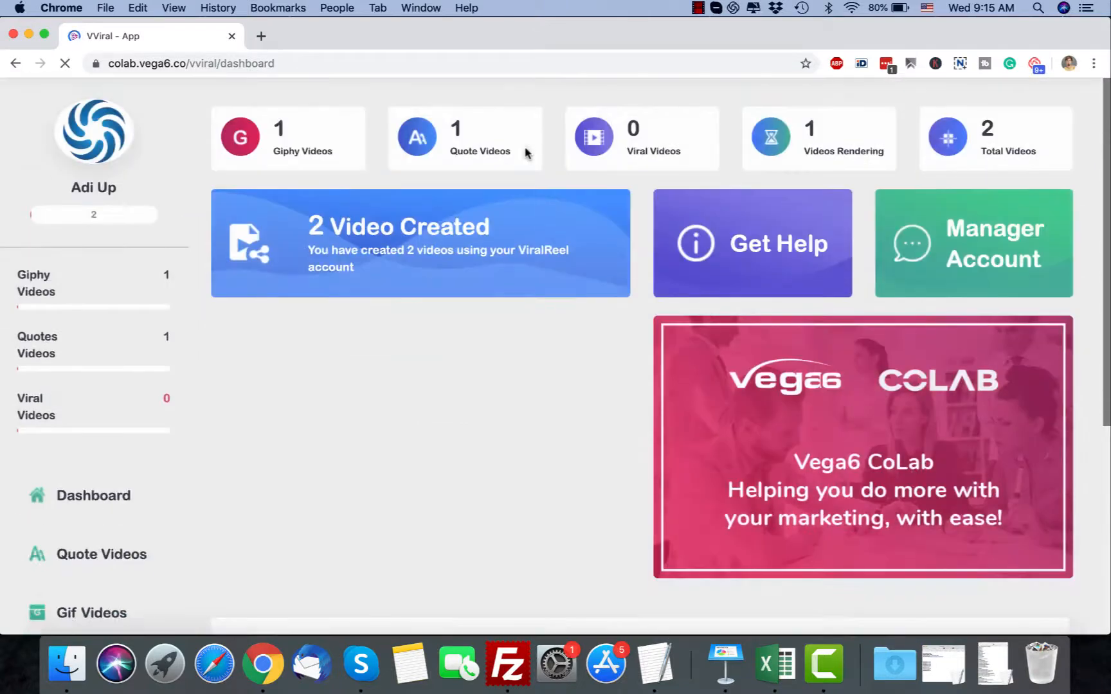
{"action": "scroll", "coordinate": [131, 523], "scroll_direction": "down", "scroll_amount": 4}
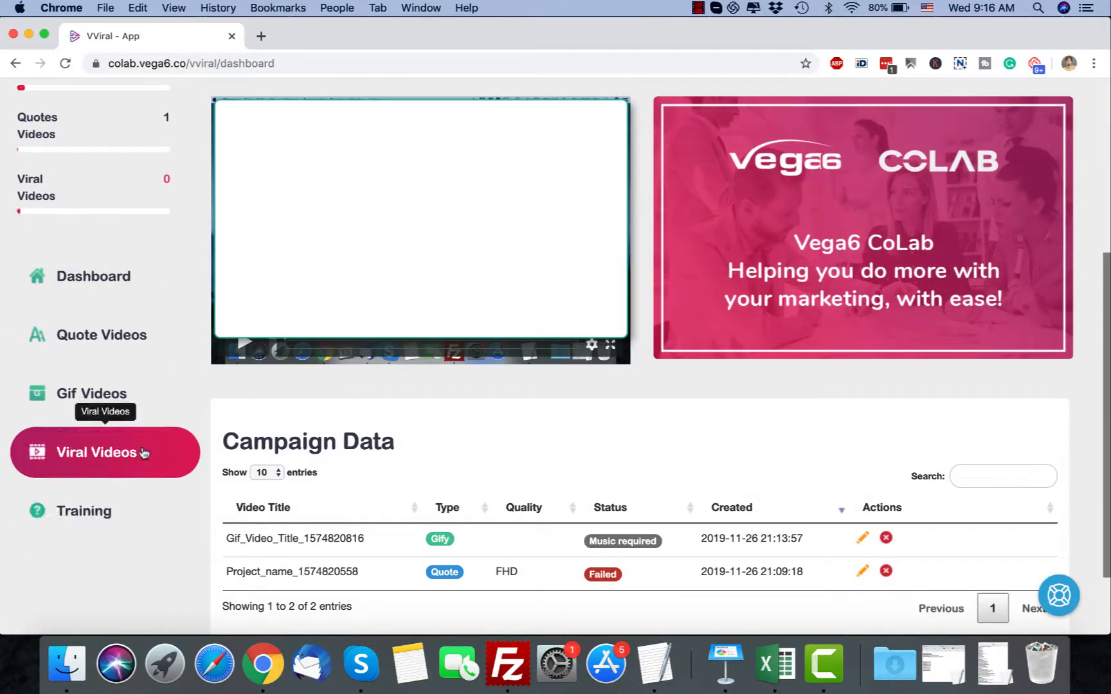
{"action": "left_click", "coordinate": [144, 453]}
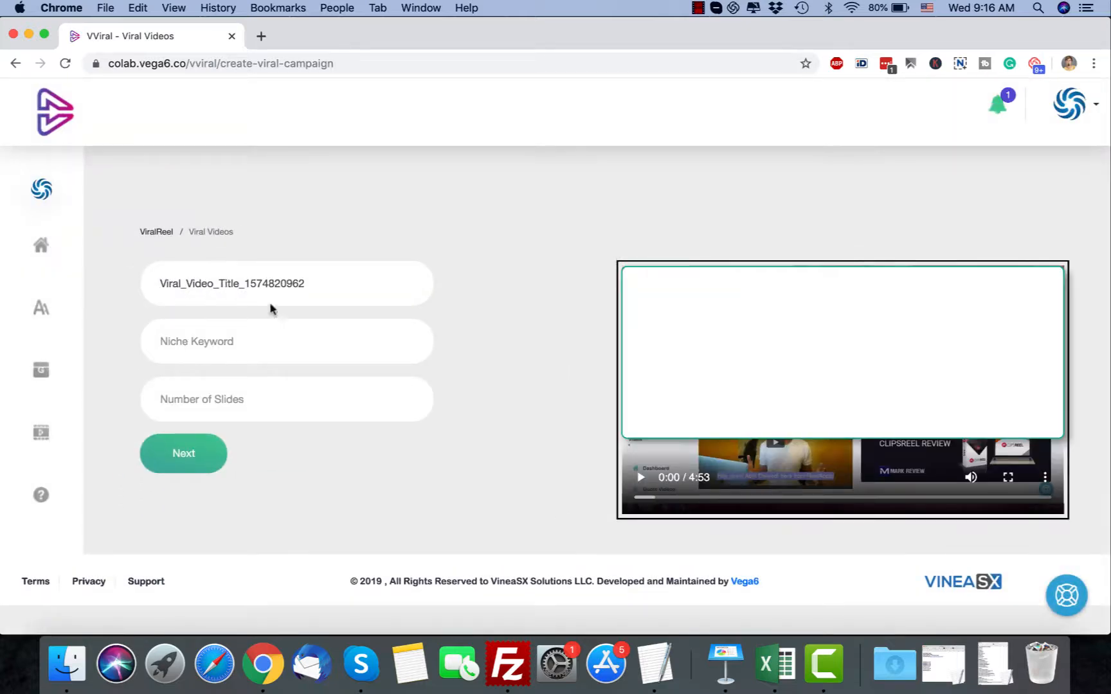
Set the viral video's niche keyword to cats with 3 slides, generate it and view its slides
{"action": "left_click", "coordinate": [200, 351]}
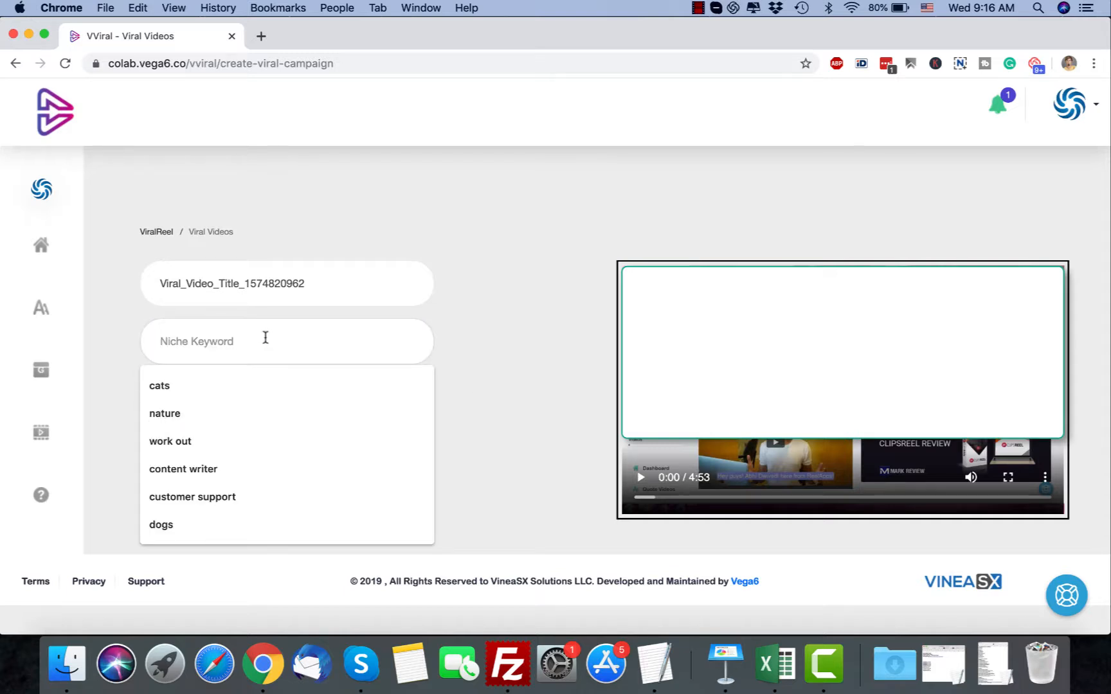
{"action": "left_click", "coordinate": [238, 385]}
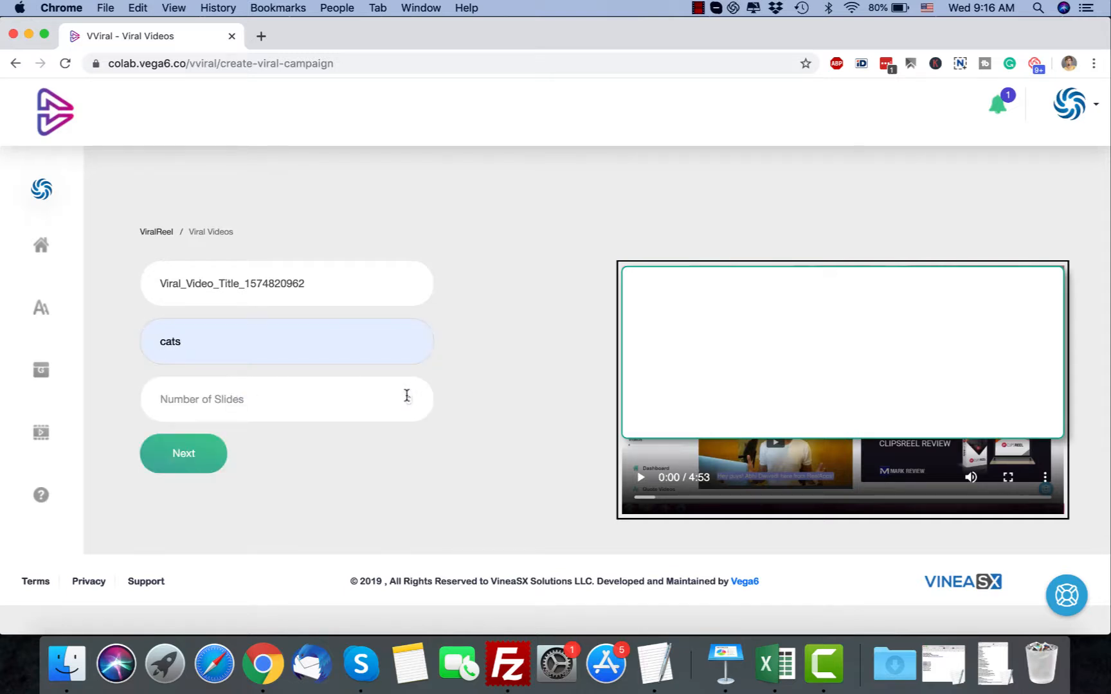
{"action": "left_click", "coordinate": [352, 400]}
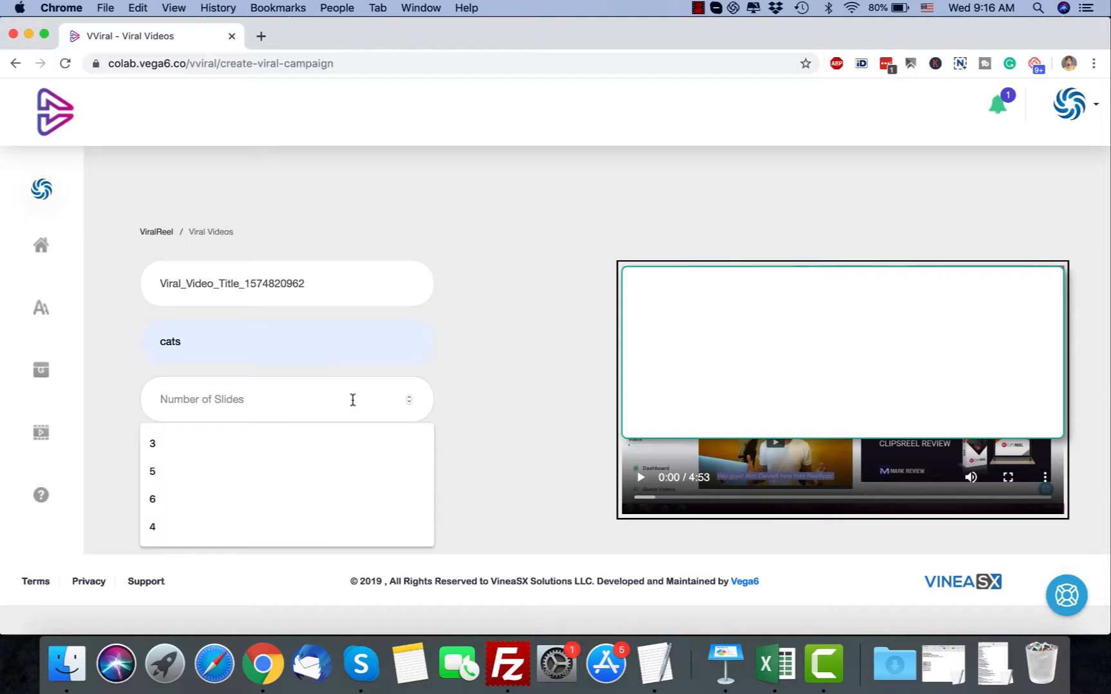
{"action": "left_click", "coordinate": [306, 446]}
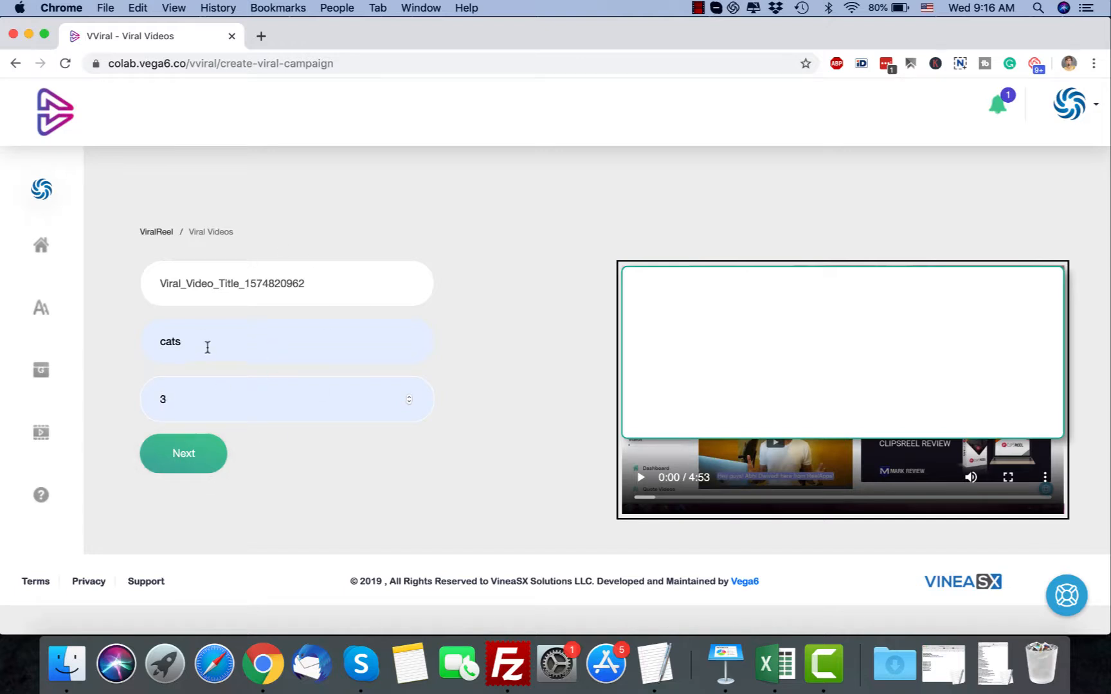
{"action": "left_click_drag", "start_coordinate": [171, 399], "coordinate": [153, 401]}
{"action": "left_click_drag", "start_coordinate": [195, 342], "coordinate": [163, 336]}
{"action": "left_click", "coordinate": [184, 464]}
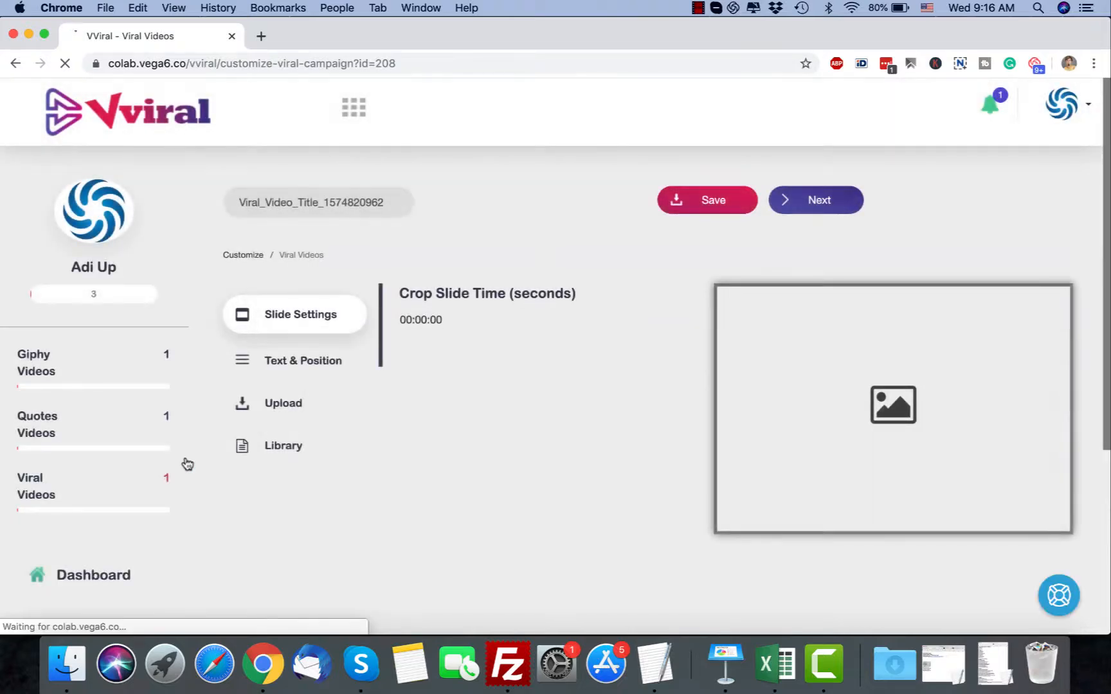
{"action": "scroll", "coordinate": [186, 463], "scroll_direction": "down", "scroll_amount": 4}
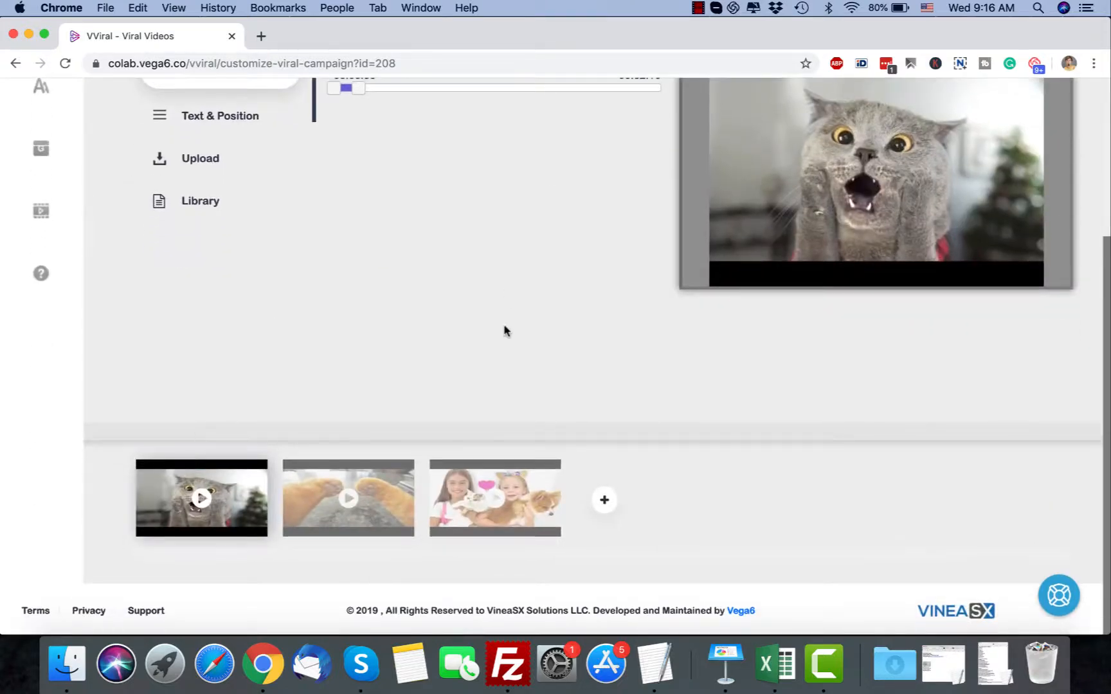
Crop the first cat video slide to run from 00:00:40 to 00:00:50
{"action": "scroll", "coordinate": [495, 329], "scroll_direction": "up", "scroll_amount": 3}
{"action": "scroll", "coordinate": [495, 330], "scroll_direction": "down", "scroll_amount": 3}
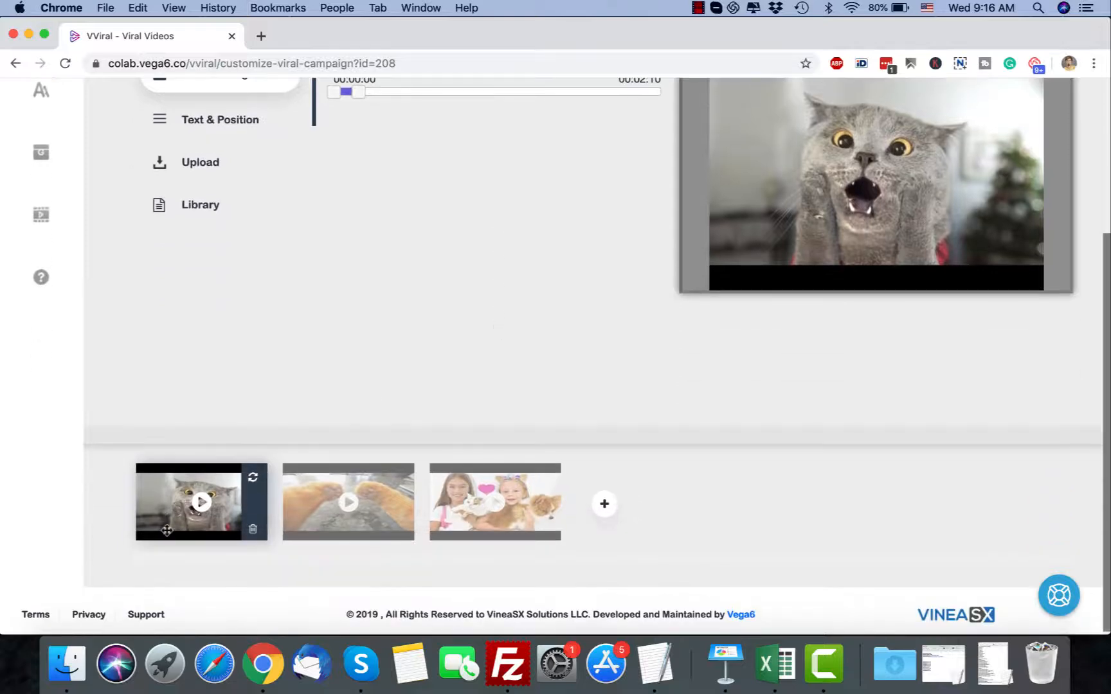
{"action": "scroll", "coordinate": [456, 324], "scroll_direction": "up", "scroll_amount": 3}
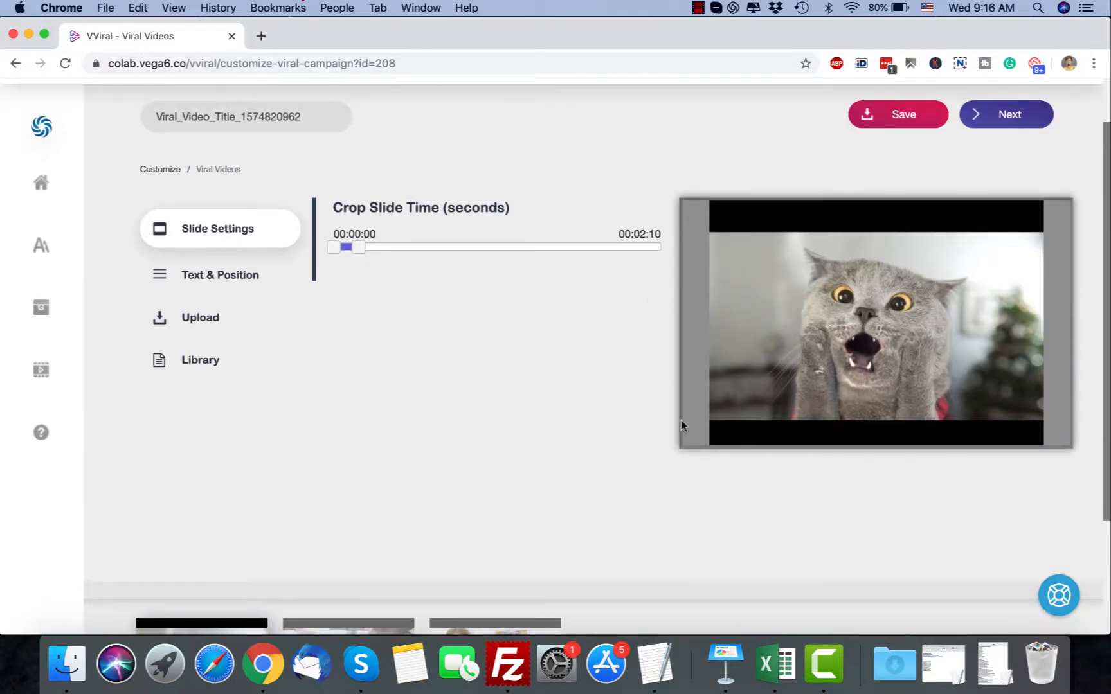
{"action": "left_click_drag", "start_coordinate": [357, 247], "coordinate": [507, 247]}
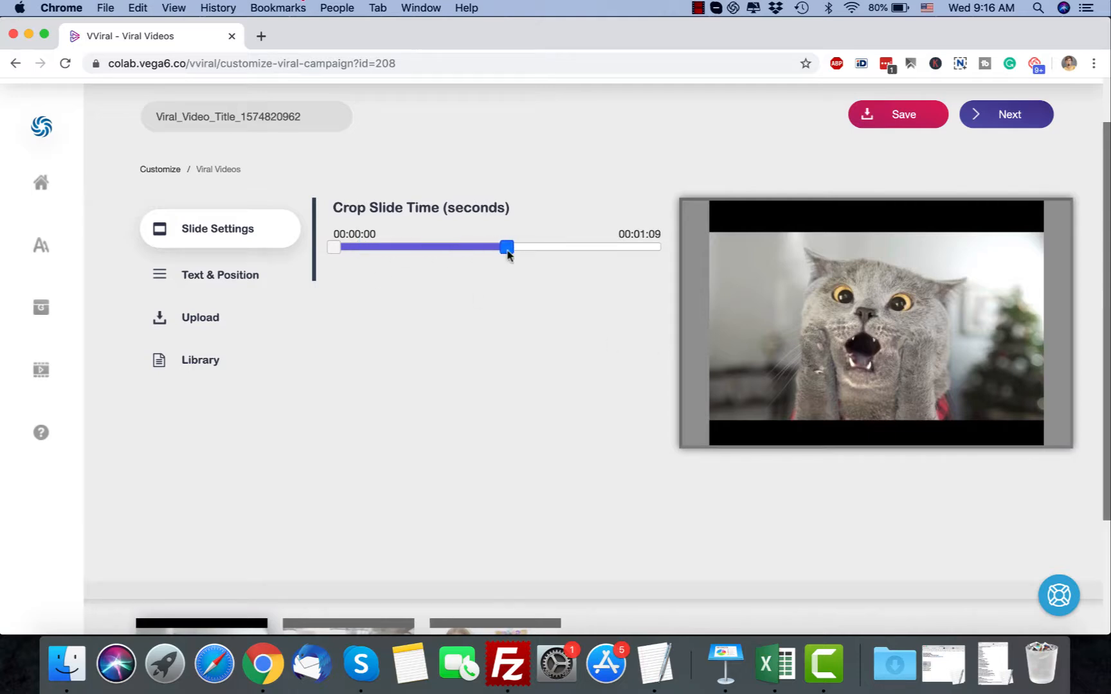
{"action": "left_click_drag", "start_coordinate": [335, 248], "coordinate": [457, 255]}
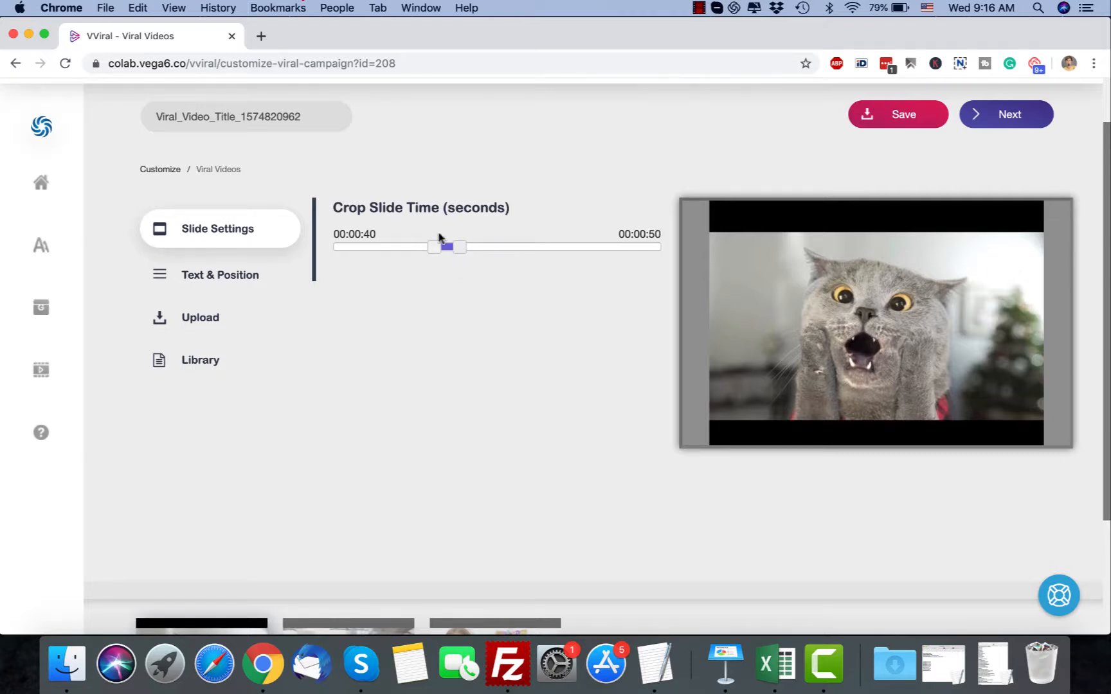
{"action": "scroll", "coordinate": [217, 582], "scroll_direction": "down", "scroll_amount": 3}
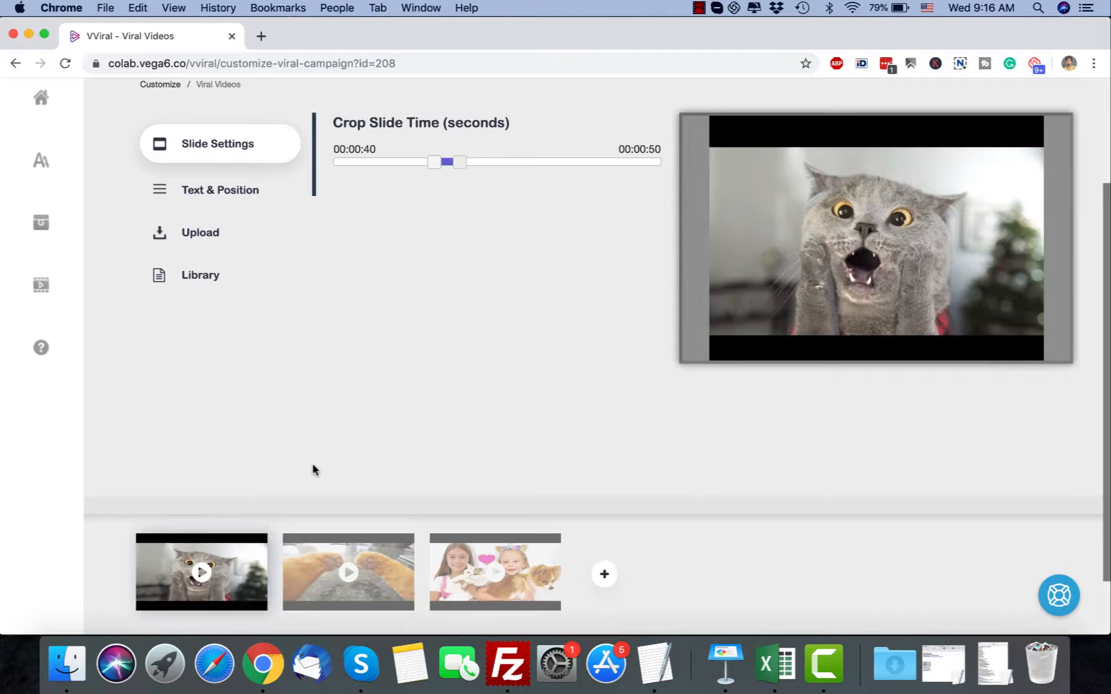
Review the first slide's text and position, upload and library options, and return to its slide settings
{"action": "scroll", "coordinate": [260, 310], "scroll_direction": "up", "scroll_amount": 3}
{"action": "left_click", "coordinate": [251, 290]}
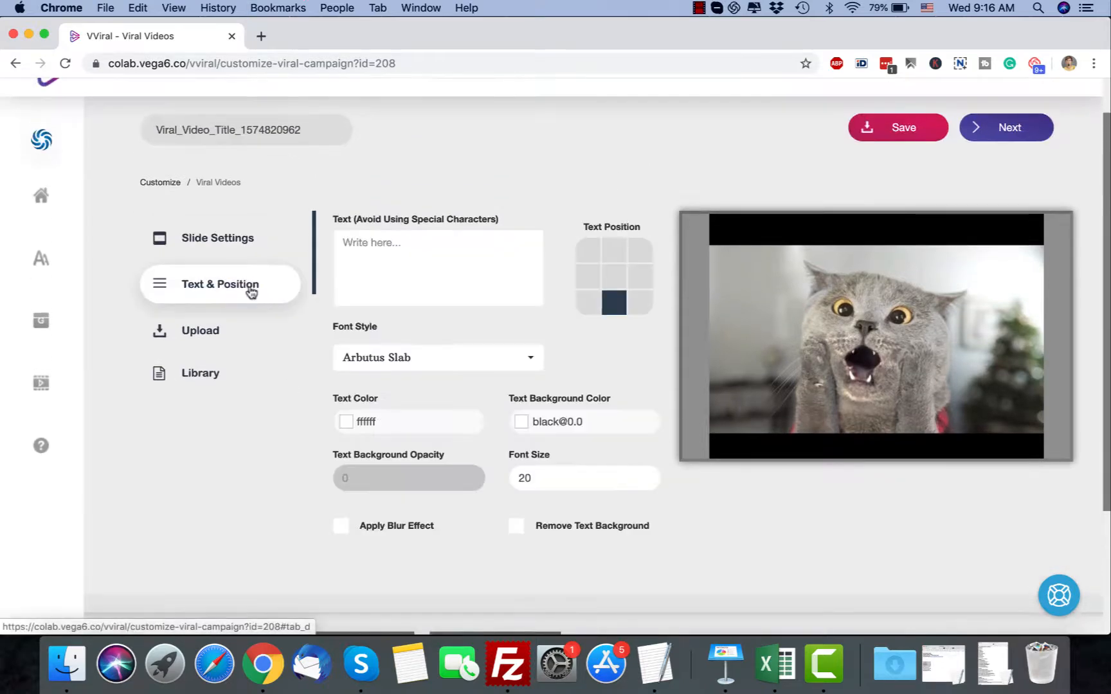
{"action": "left_click", "coordinate": [231, 333]}
{"action": "left_click", "coordinate": [246, 379]}
{"action": "left_click", "coordinate": [236, 258]}
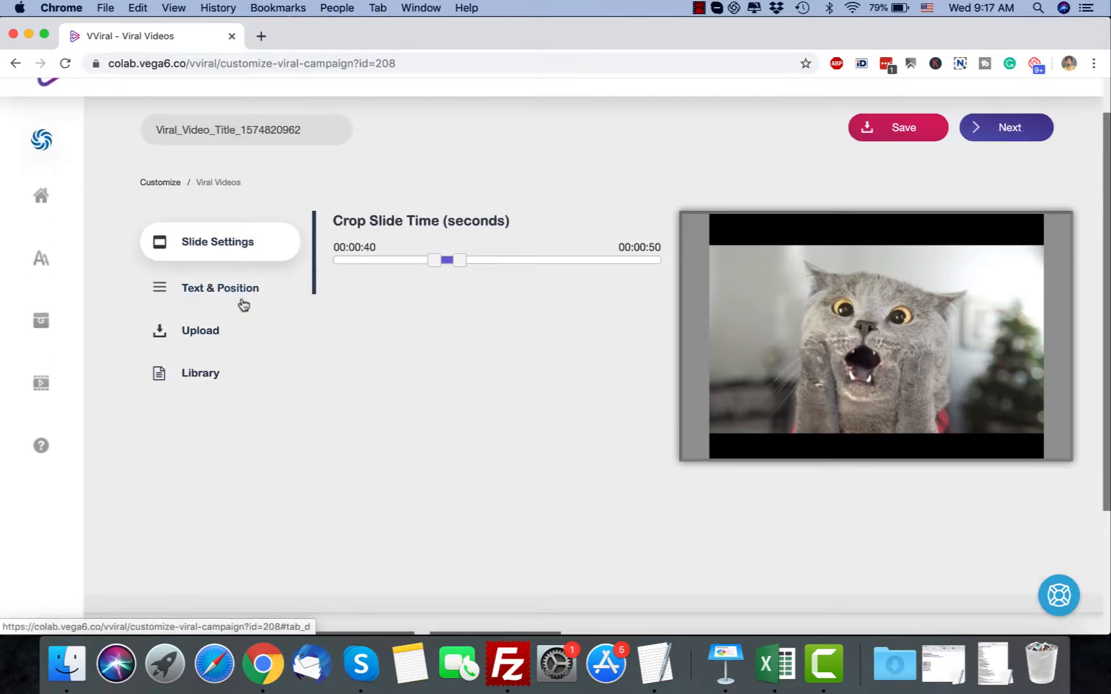
Select the second slide with the orange cat paws and view its crop time settings
{"action": "scroll", "coordinate": [265, 364], "scroll_direction": "down", "scroll_amount": 5}
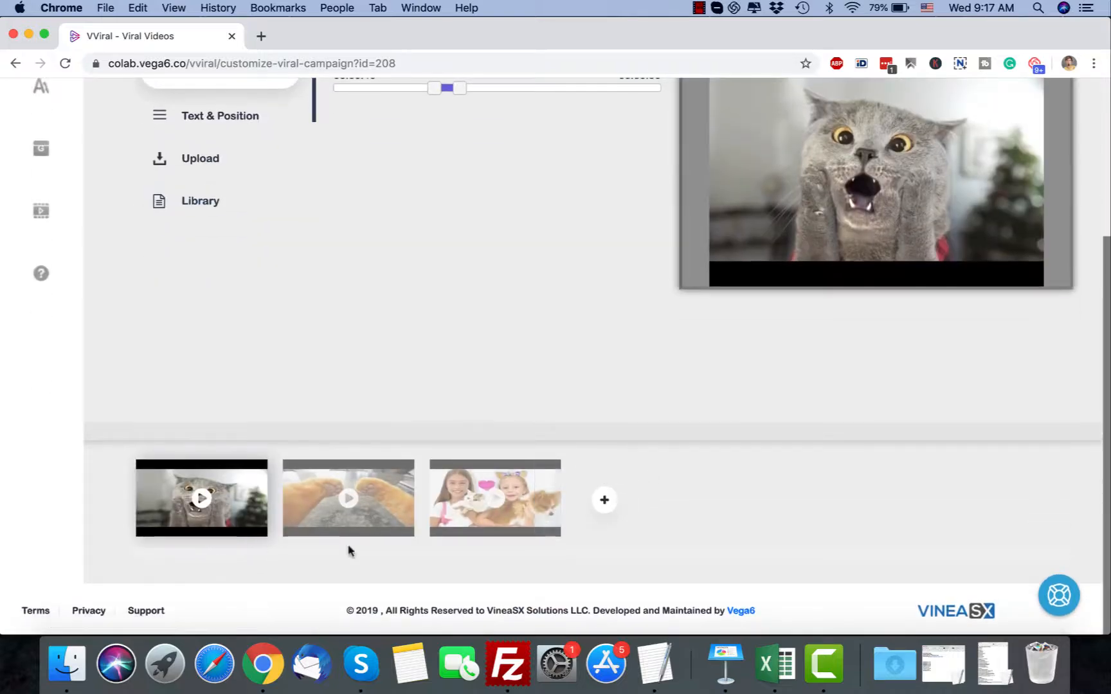
{"action": "left_click", "coordinate": [352, 518]}
{"action": "scroll", "coordinate": [483, 335], "scroll_direction": "up", "scroll_amount": 5}
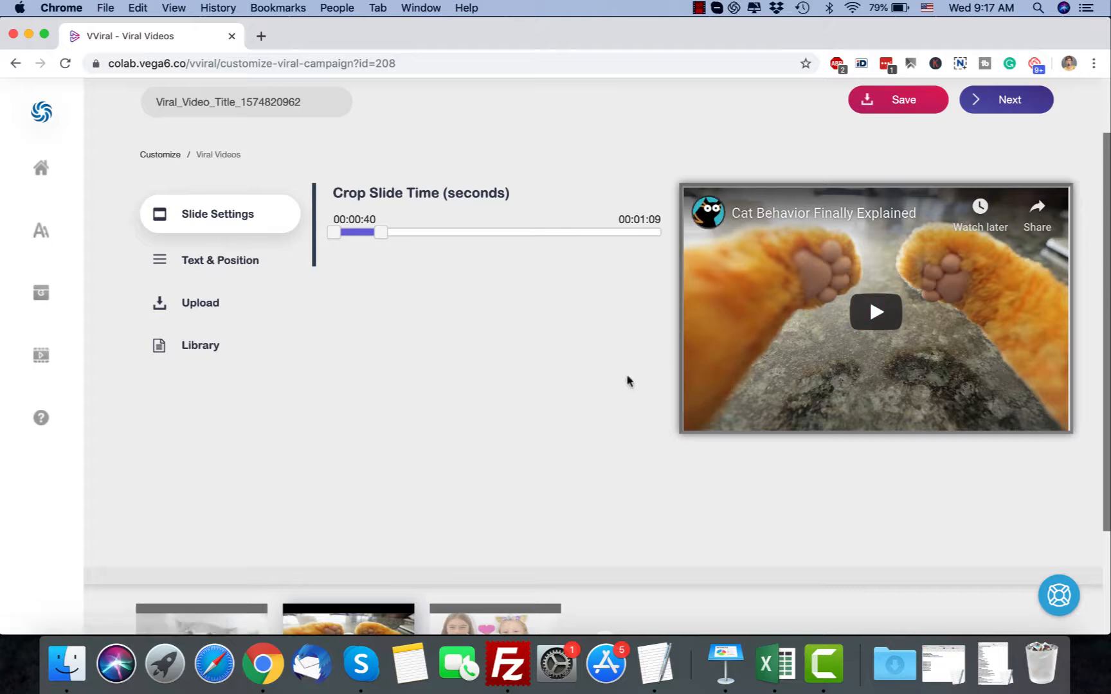
{"action": "scroll", "coordinate": [627, 379], "scroll_direction": "up", "scroll_amount": 3}
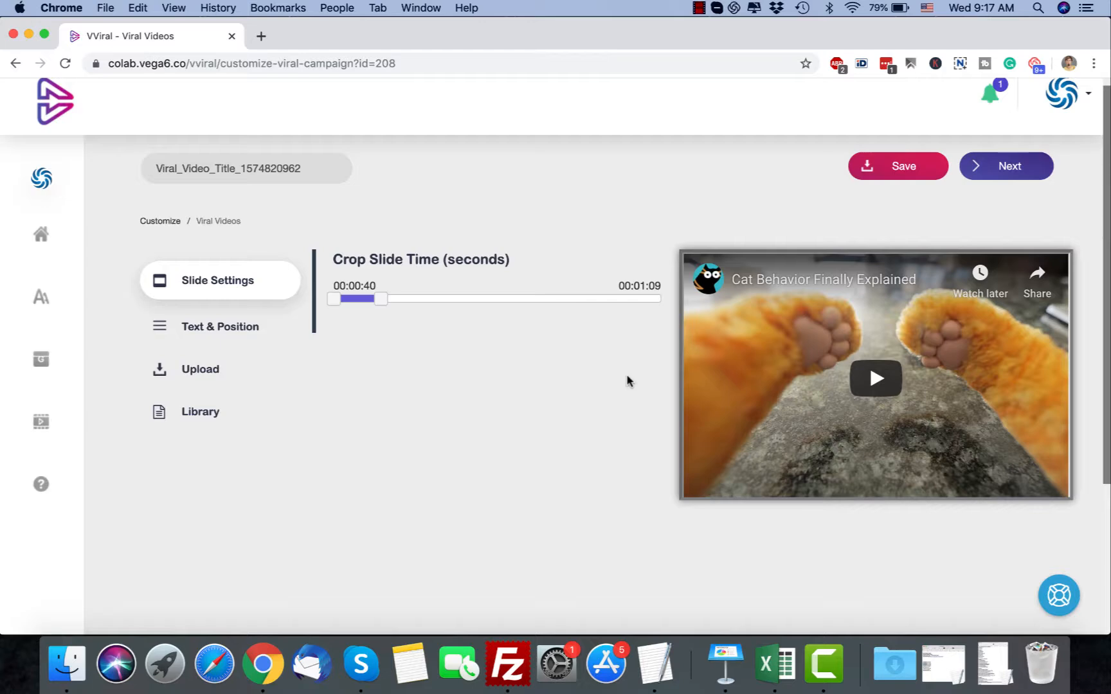
{"action": "left_click", "coordinate": [220, 327]}
{"action": "left_click", "coordinate": [408, 295]}
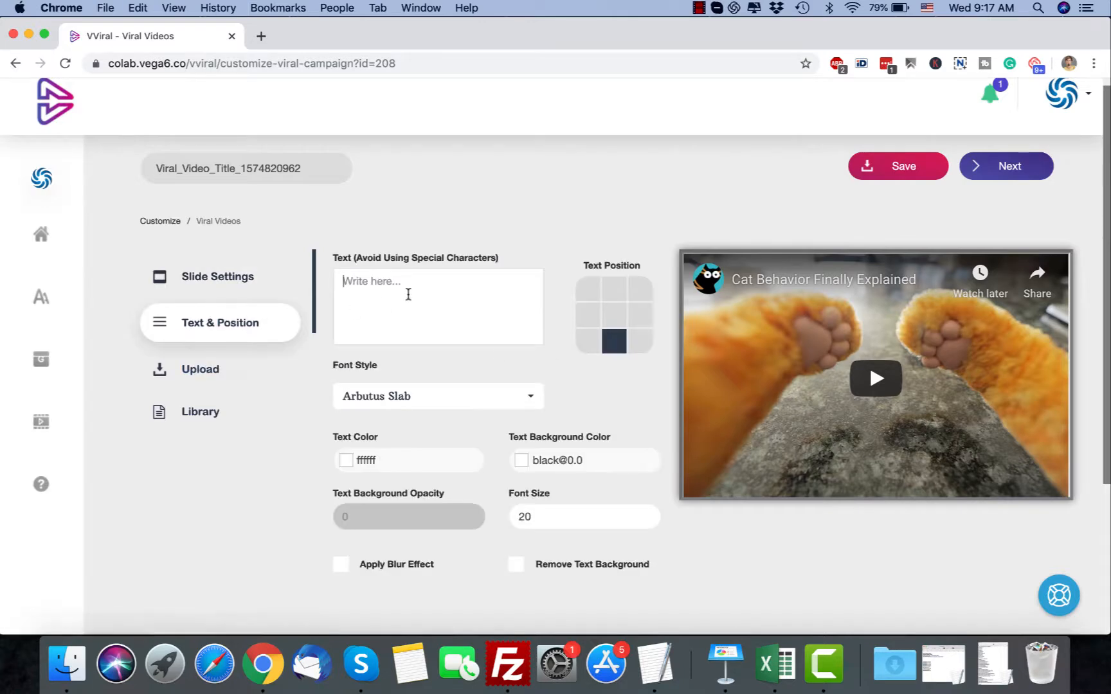
{"action": "type", "text": "www.M"}
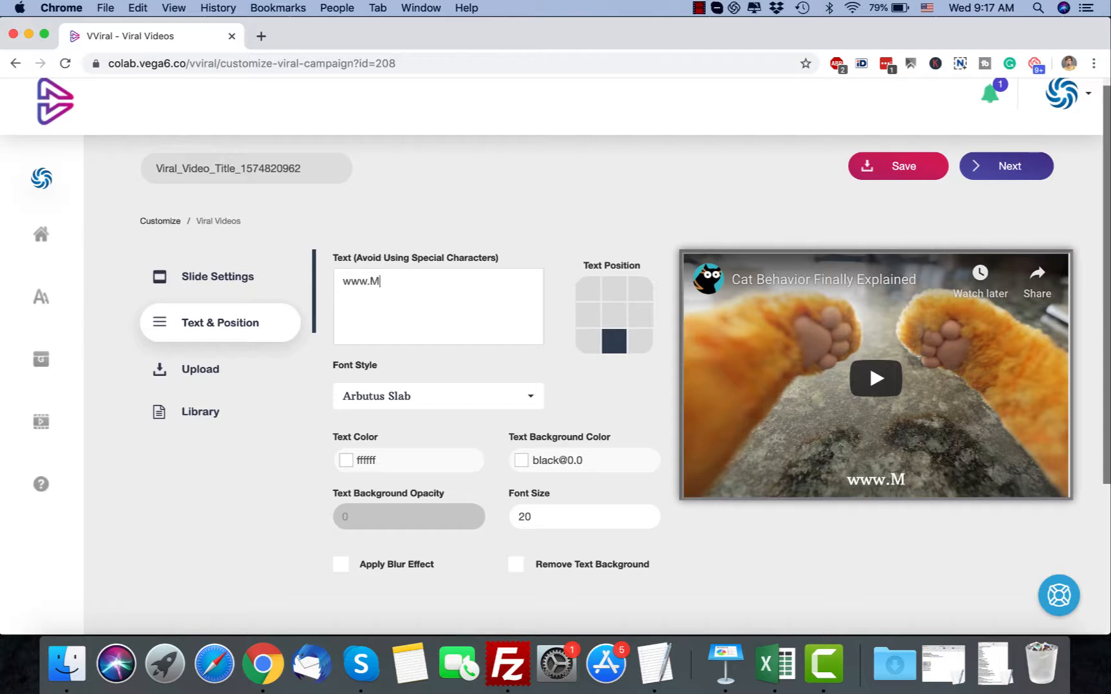
{"action": "type", "text": "yeComS"}
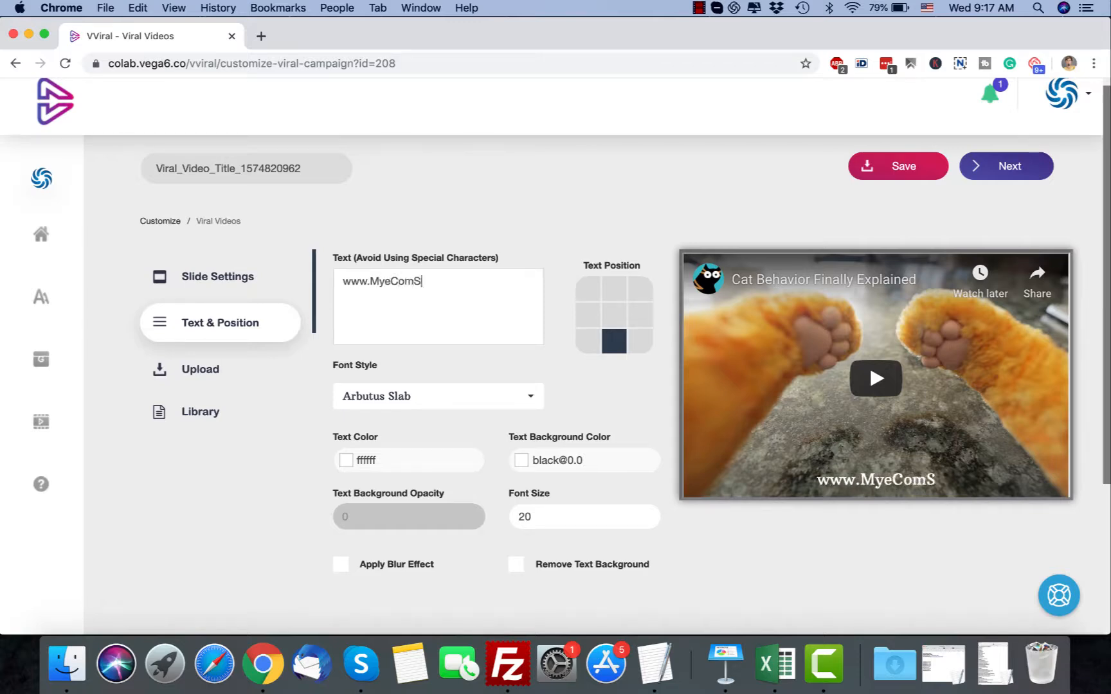
{"action": "type", "text": "tore.com"}
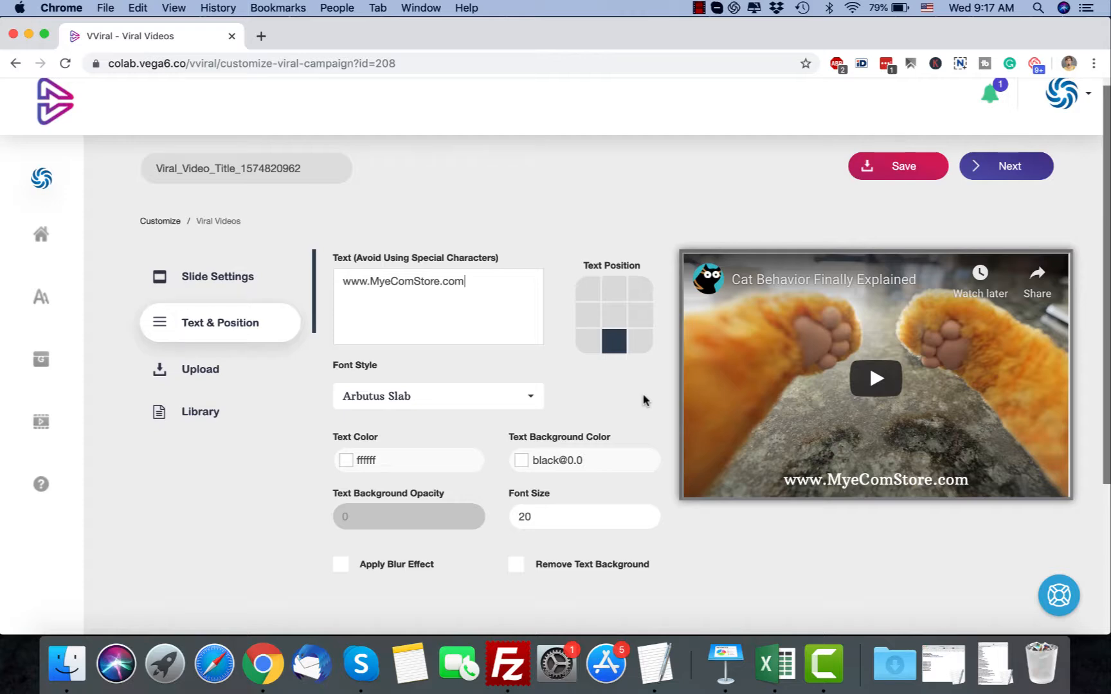
{"action": "scroll", "coordinate": [642, 400], "scroll_direction": "down", "scroll_amount": 5}
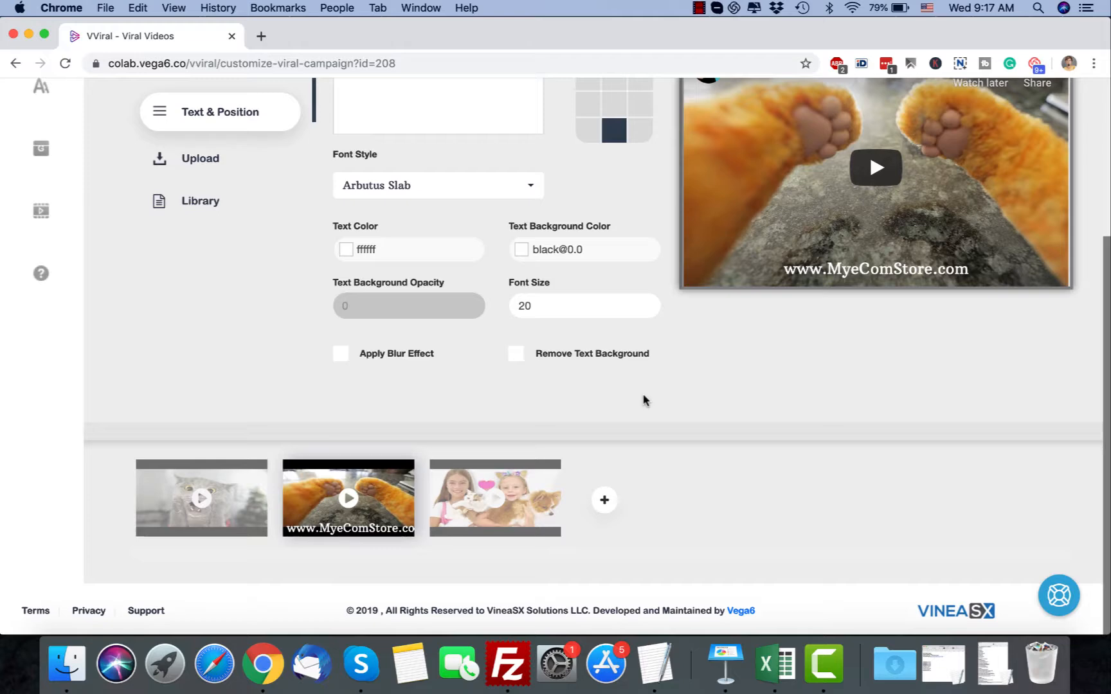
{"action": "scroll", "coordinate": [645, 400], "scroll_direction": "up", "scroll_amount": 5}
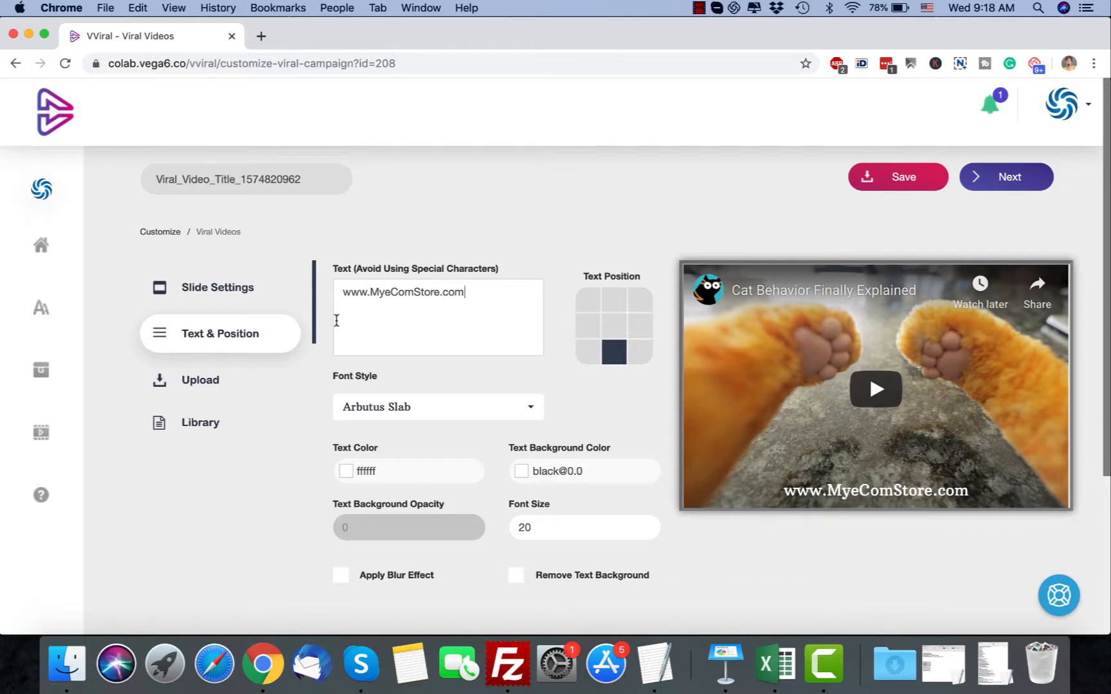
{"action": "scroll", "coordinate": [337, 321], "scroll_direction": "down", "scroll_amount": 5}
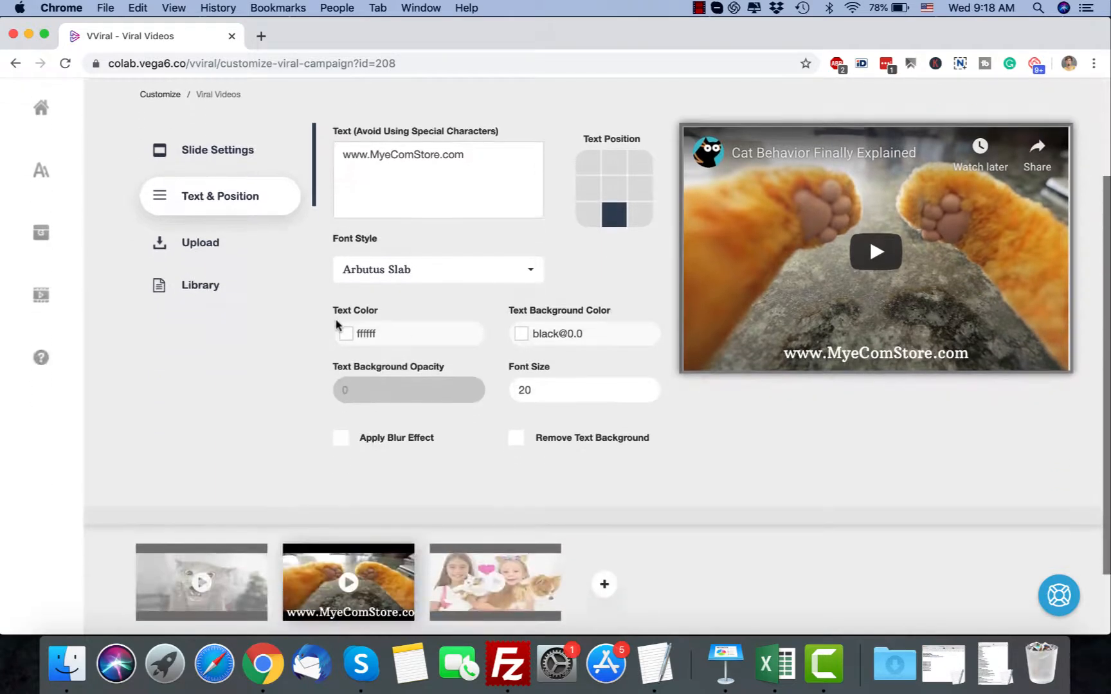
{"action": "scroll", "coordinate": [336, 322], "scroll_direction": "up", "scroll_amount": 5}
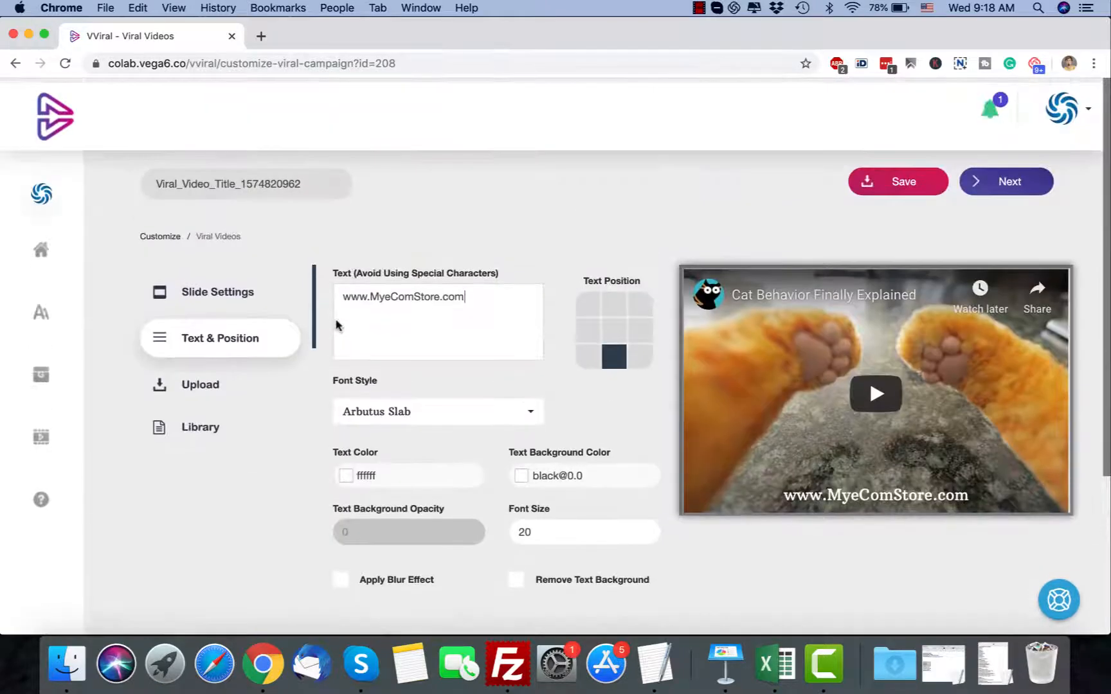